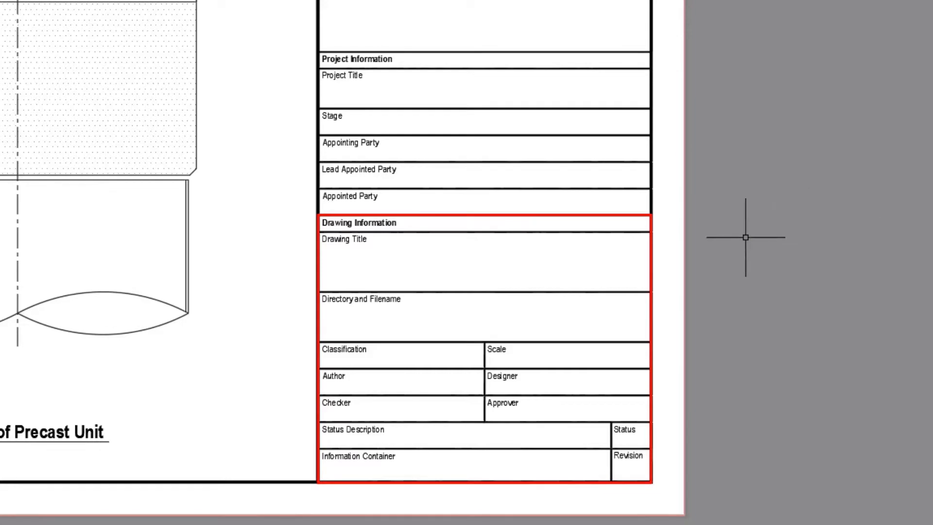
Step: Open the A1 landscape drawing frame block in the Block Editor and close the Block Authoring Palettes
left_click(684, 233)
right_click(720, 175)
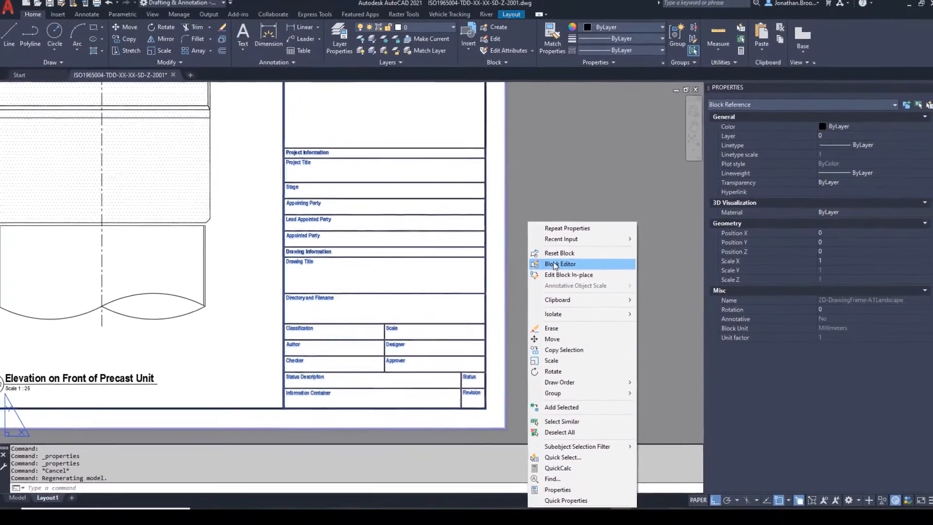
left_click(669, 253)
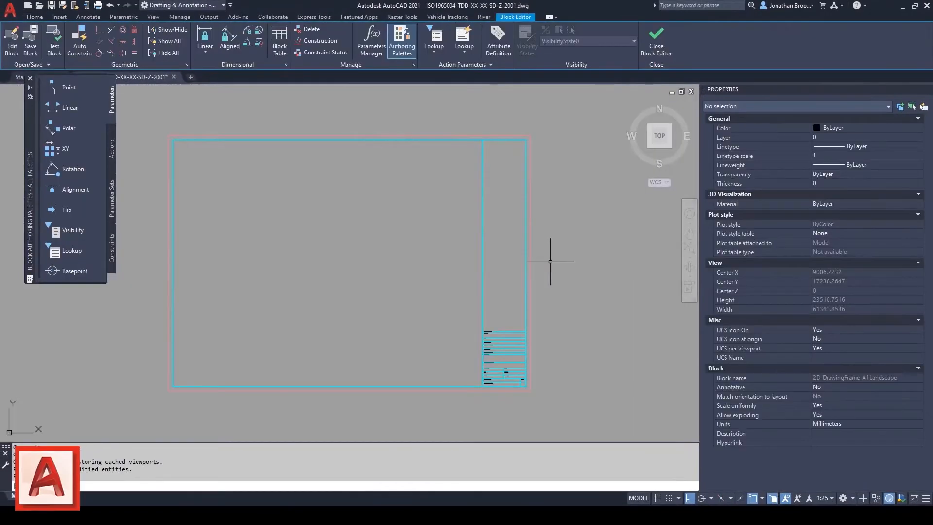
scroll(508, 344, "up", 15)
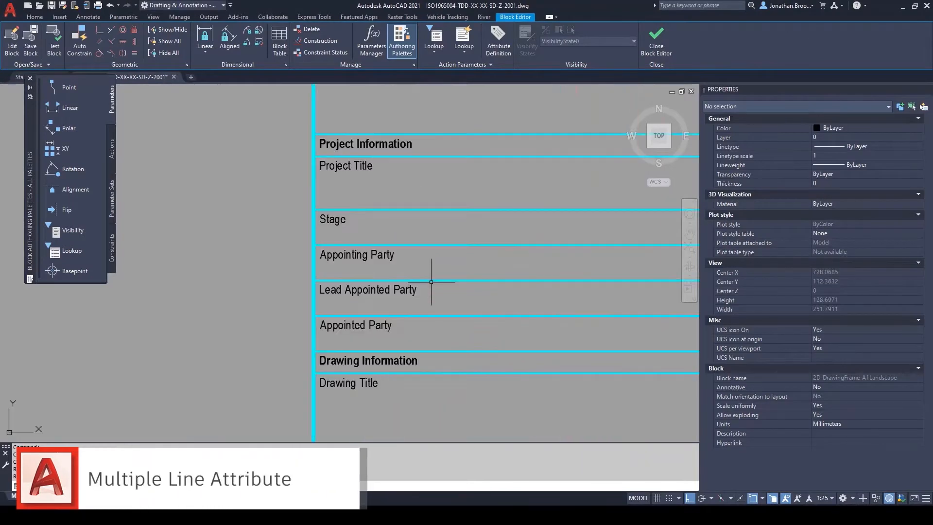
middle_click_drag(456, 275, 346, 263)
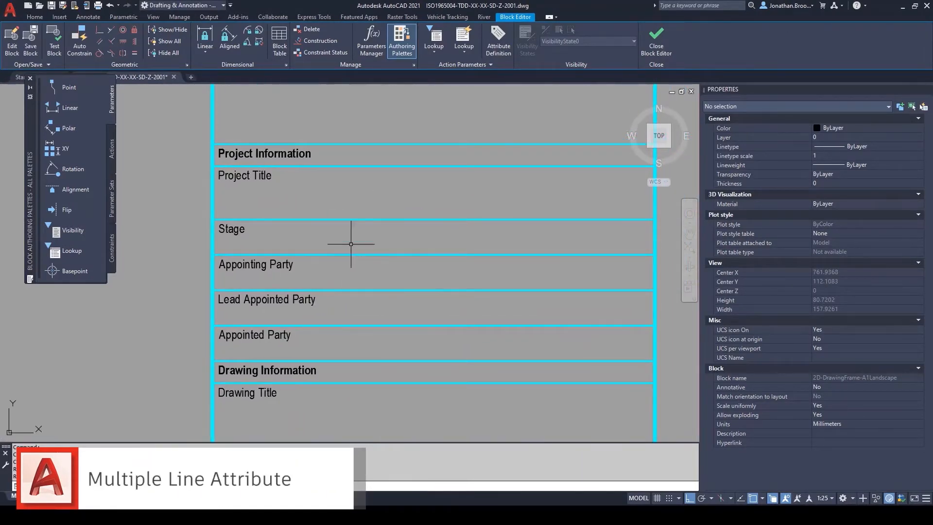
left_click(30, 78)
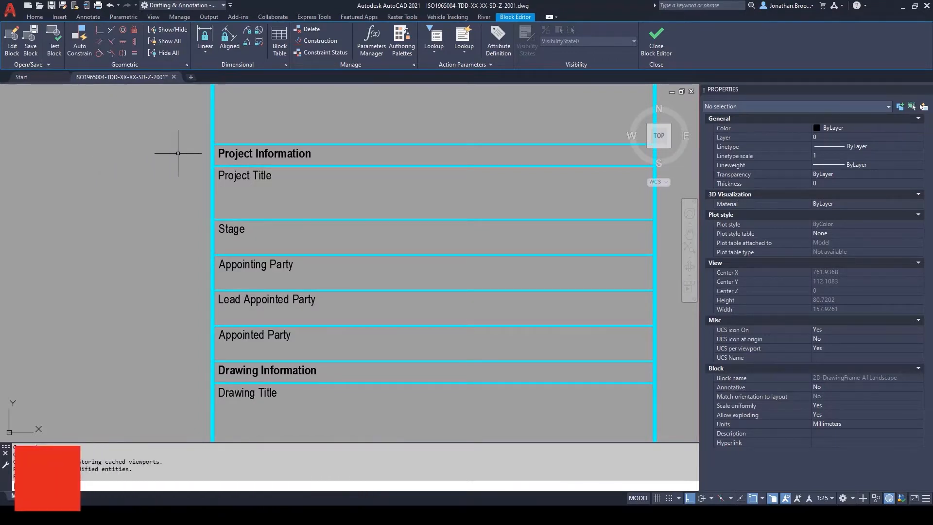
Step: Start an attribute definition with tag ProjectTitle, prompt "The title of the project" and multiple lines enabled
left_click(494, 49)
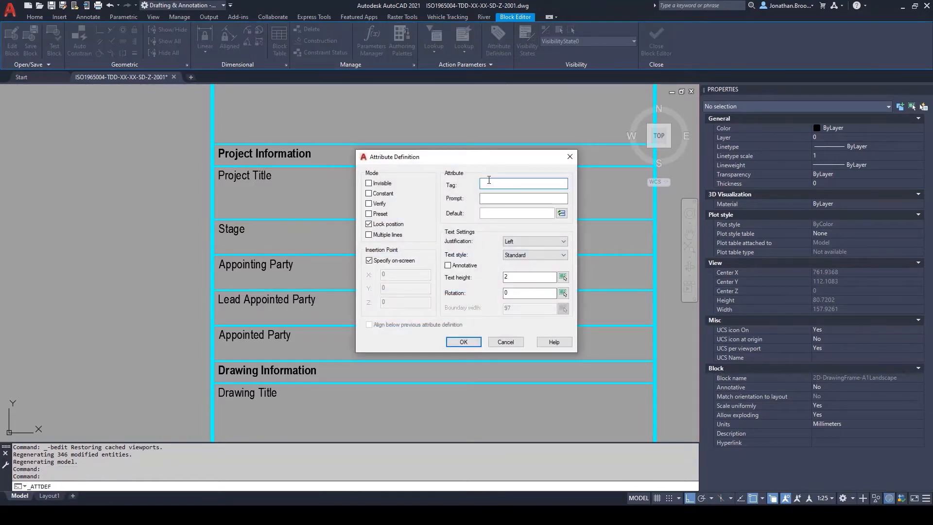
type("ProjectTitle")
left_click(486, 197)
type("The title of the project")
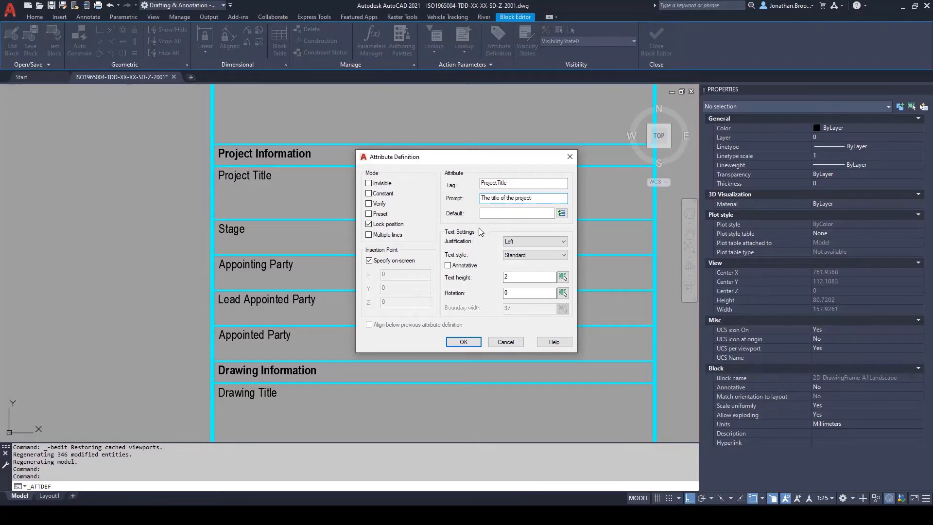
left_click(369, 235)
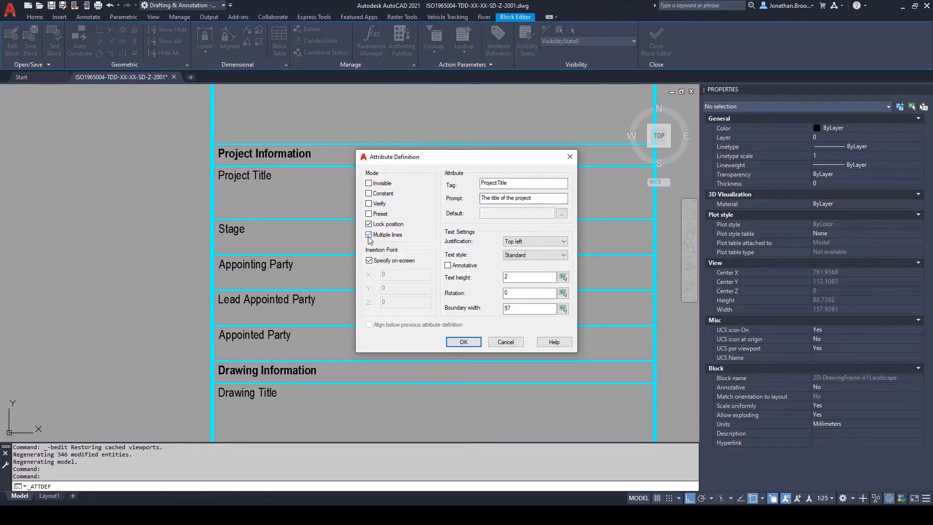
Step: Place the multiline attribute in the Project Title row with the default text "<Insert>" and finish its definition
key("Return")
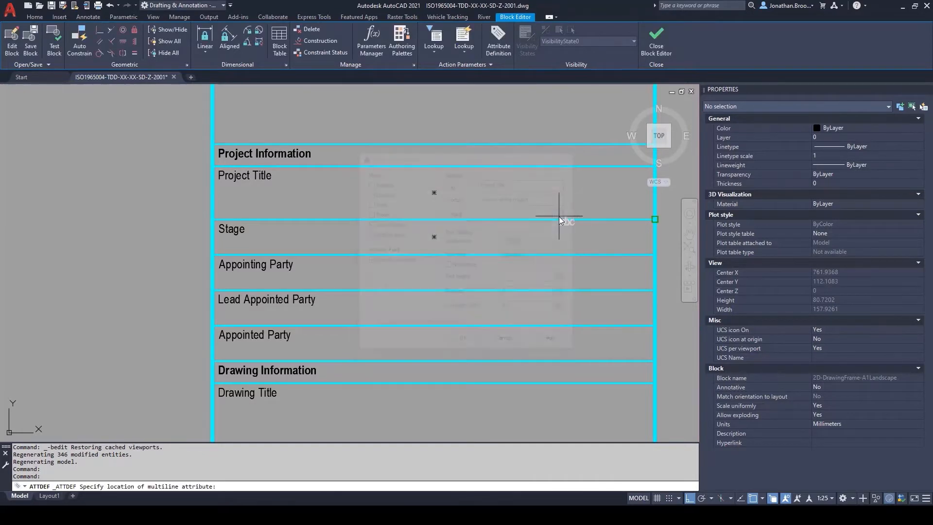
left_click(353, 195)
type("<")
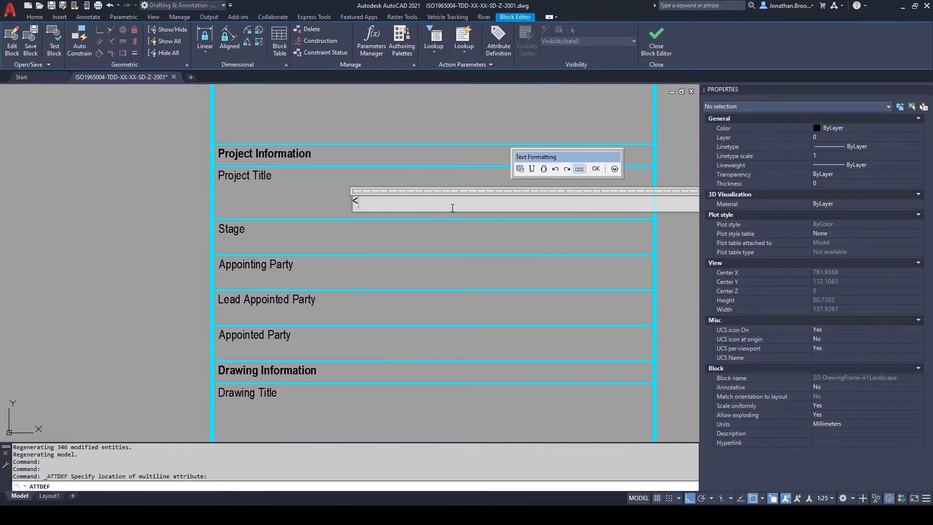
type("Insert>")
left_click(596, 169)
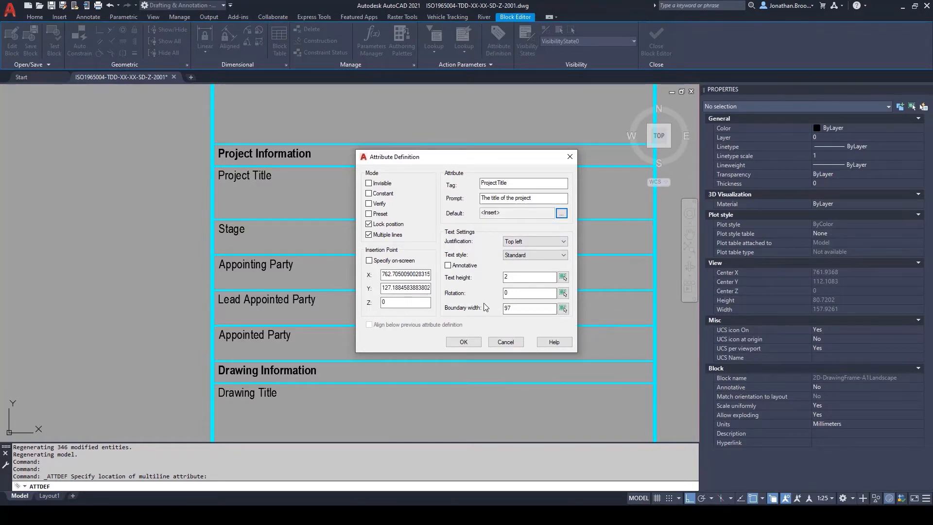
left_click(464, 342)
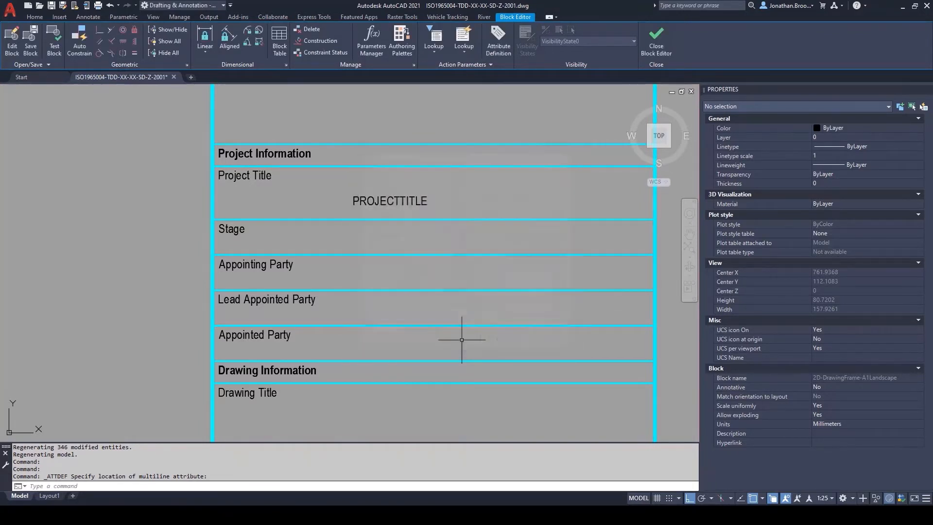
Step: Move the project title attribute from its insertion point onto the start of the Project Title label
type("M")
key("Return")
left_click(405, 203)
key("Return")
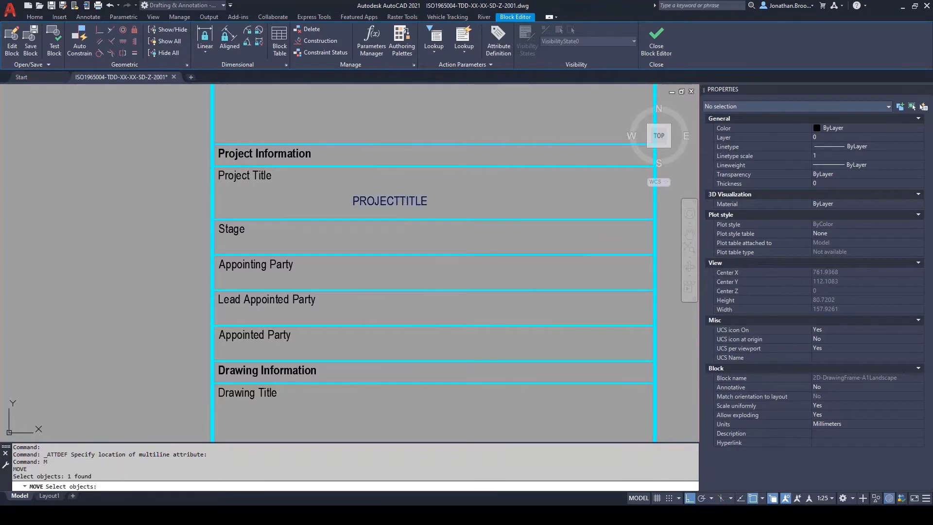
left_click(353, 199)
left_click(217, 177)
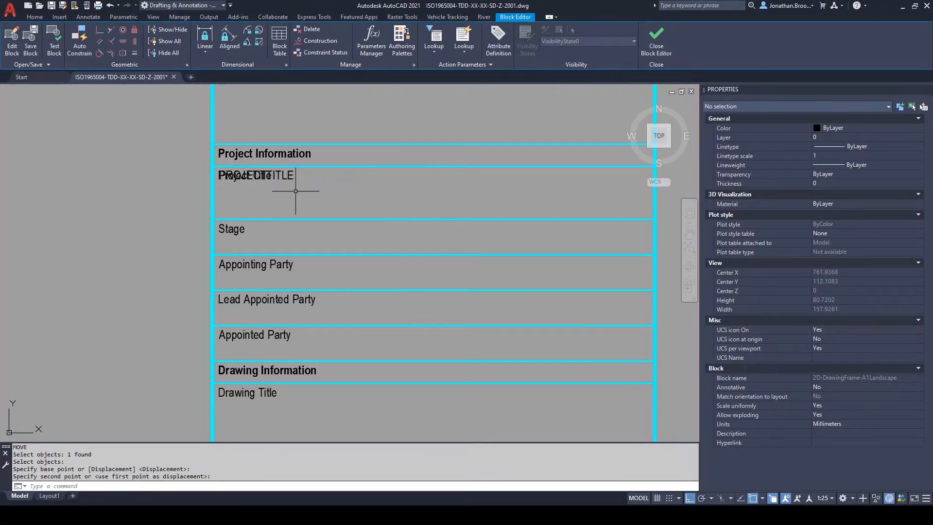
Step: Move the project title attribute straight down by 3 so it sits below the Project Title label
type("M")
key("Return")
type("p")
key("Return")
key("Return")
left_click(334, 178)
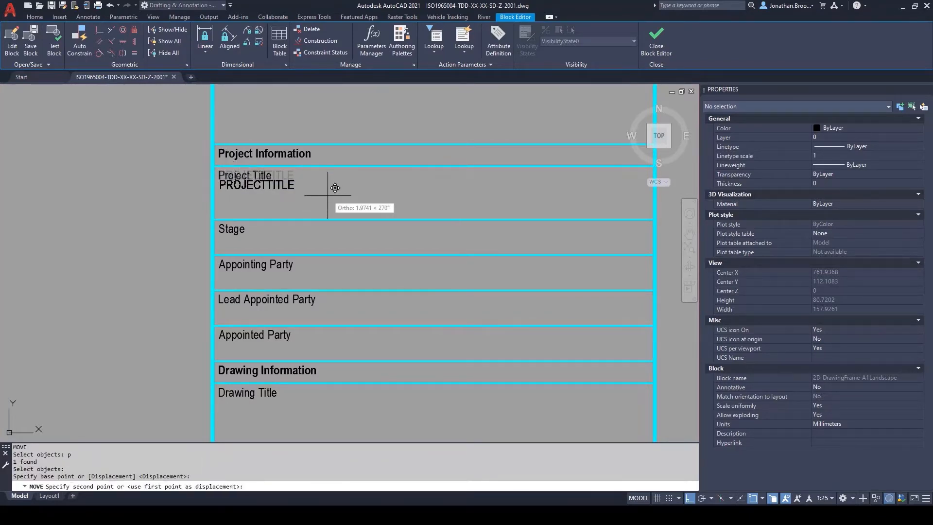
type("3")
key("Return")
Step: Change the attribute's tag to mixed case, ProjectTitle, and deselect it
left_click(291, 189)
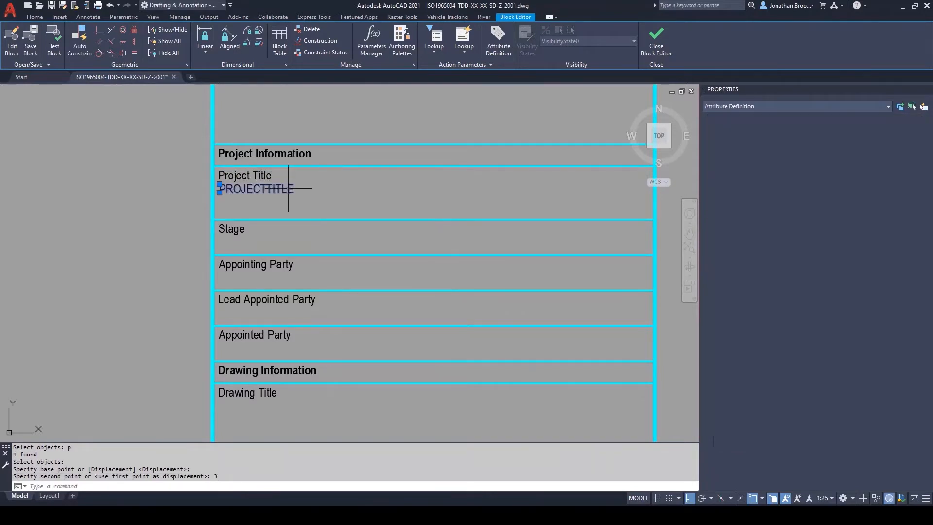
left_click(854, 235)
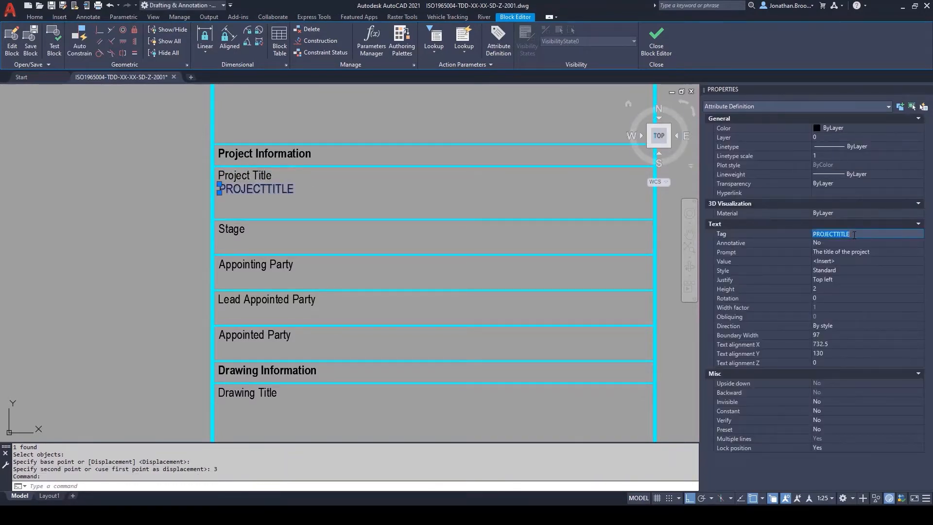
type("ProjectTitle")
key("Return")
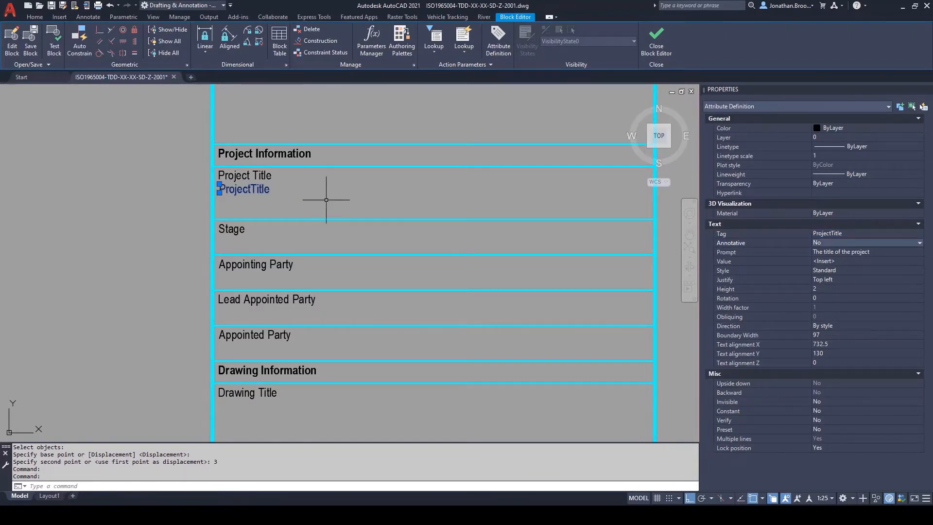
key("Escape")
middle_click_drag(346, 197, 310, 190)
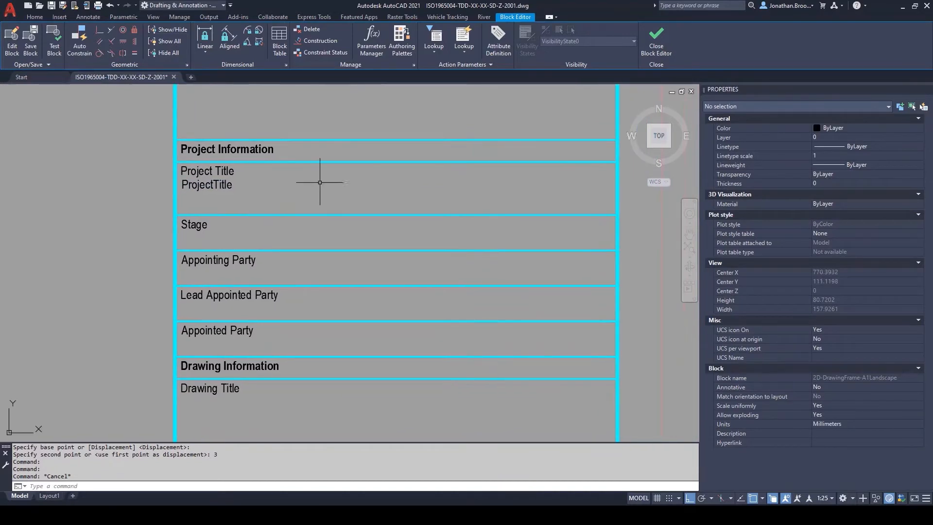
Step: Close the Block Editor and save the changes to 2D-DrawingFrame-A1Landscape
left_click(660, 46)
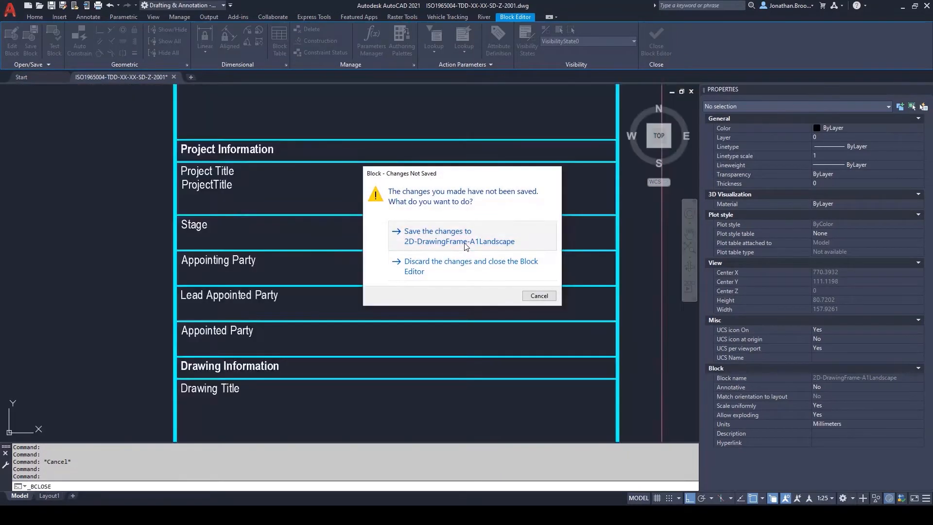
left_click(465, 246)
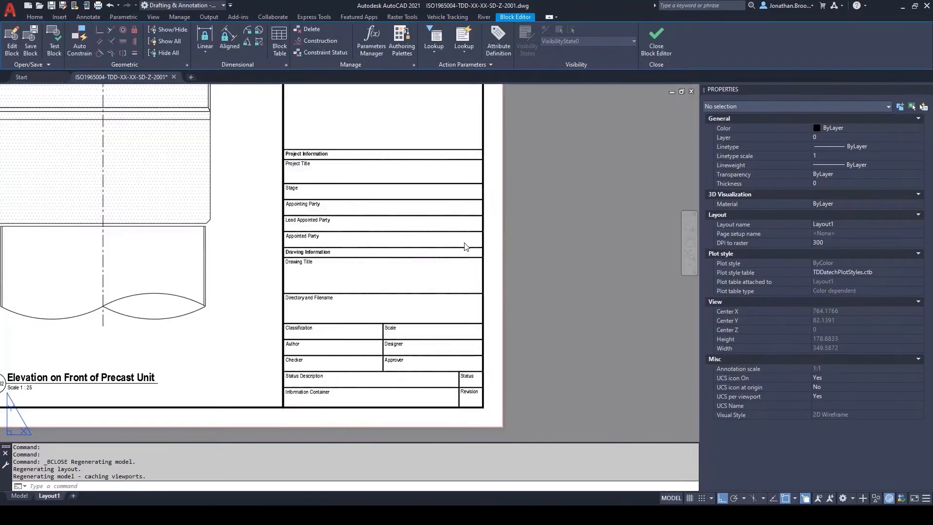
scroll(376, 231, "up", 5)
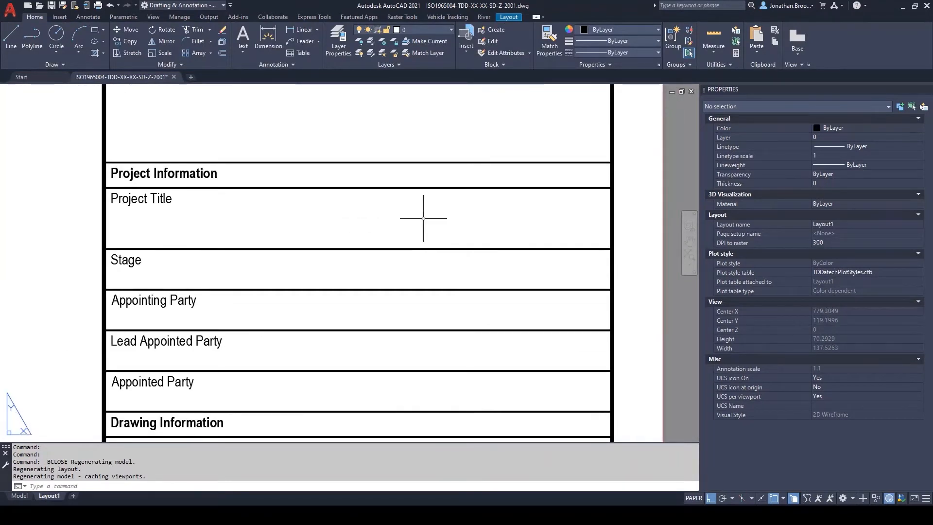
Step: Synchronize the attributes of the drawing frame block on the layout with ATTSYNC
type("attsync")
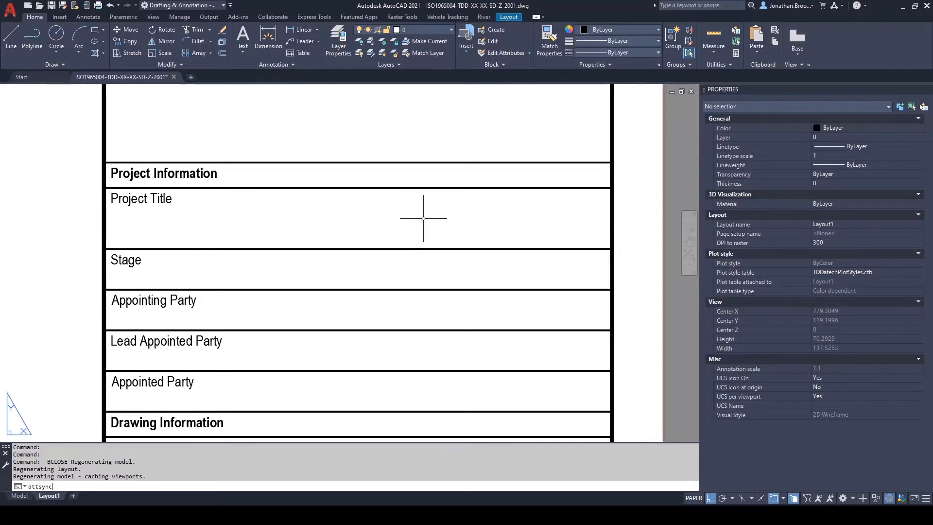
key("Return")
key("Return")
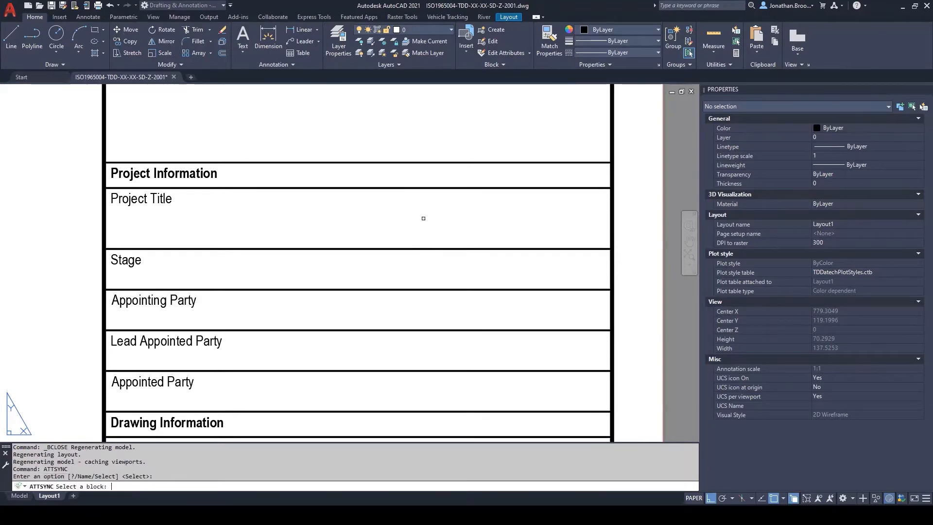
left_click(435, 188)
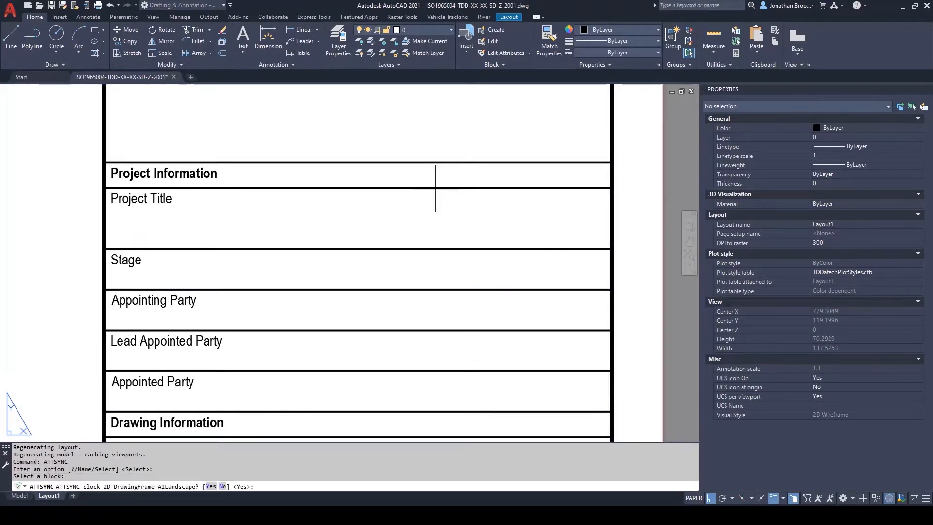
key("Return")
middle_click_drag(295, 226, 374, 230)
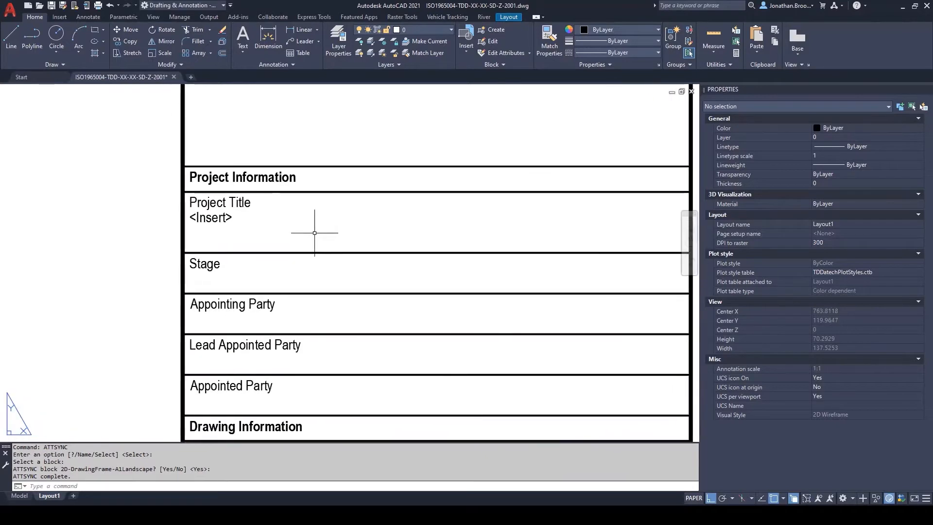
Step: Replace the Project Title attribute's placeholder in the title block with "Example ISO 19650 Project"
left_click(223, 221)
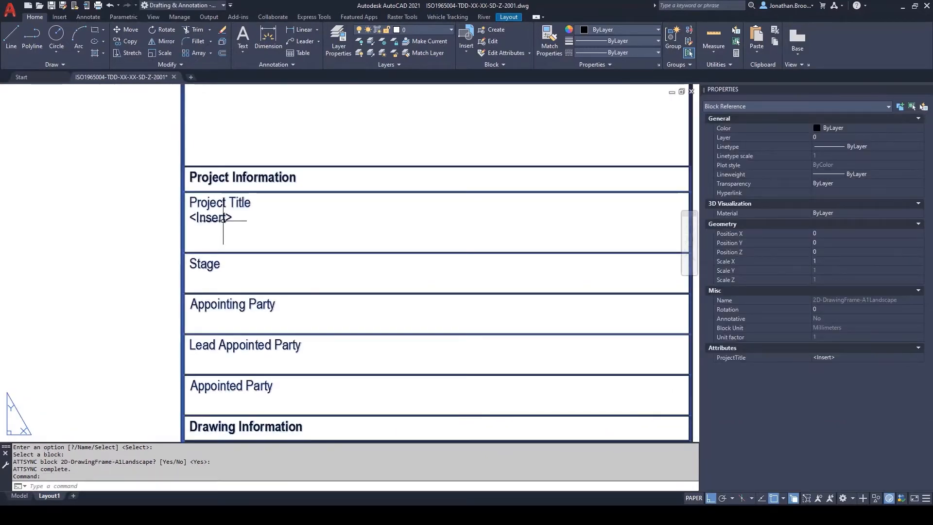
double_click(223, 218)
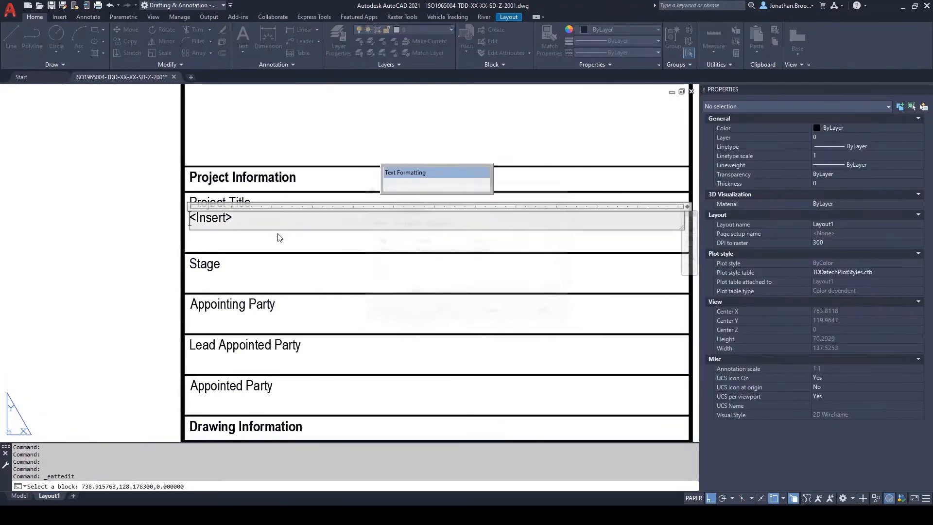
type("Example I")
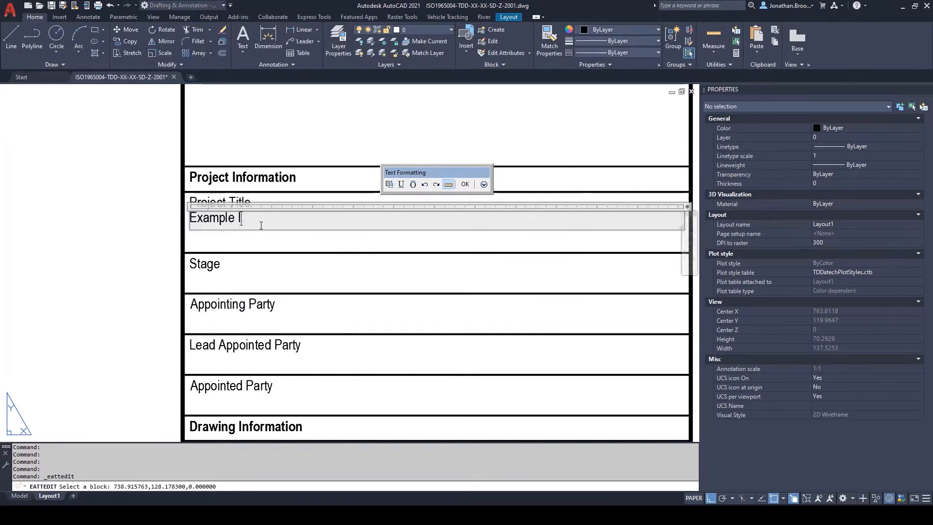
type("SO 19650 Project")
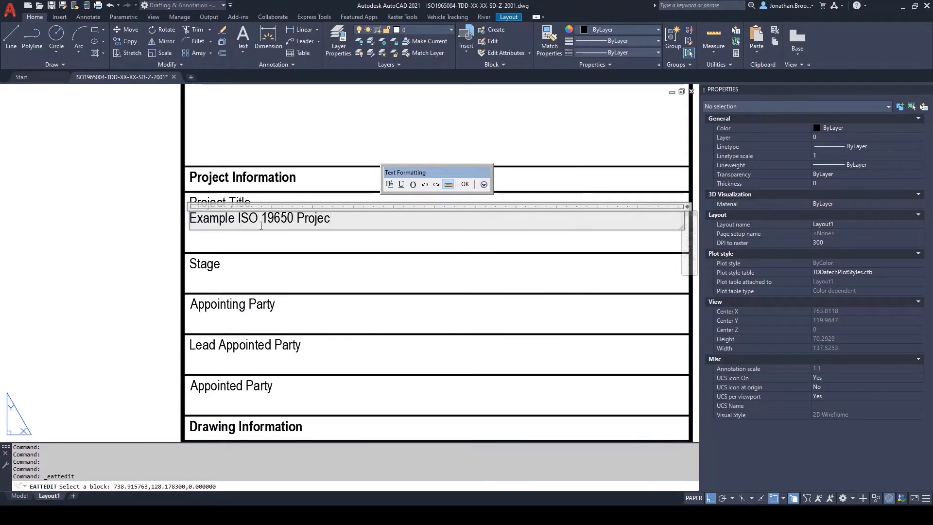
left_click(465, 184)
left_click(437, 313)
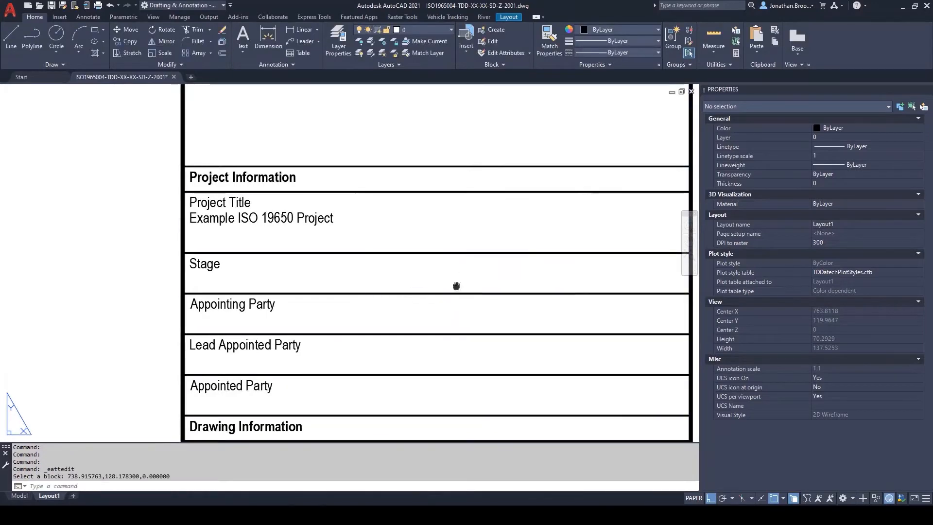
Step: Reopen the drawing frame block in the Block Editor at its Project Information rows
middle_click_drag(456, 285, 417, 281)
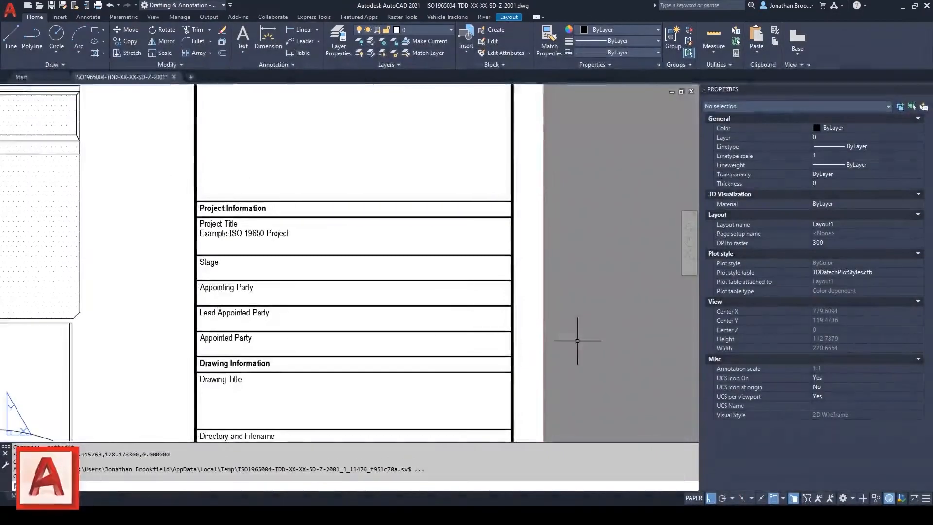
right_click(485, 271)
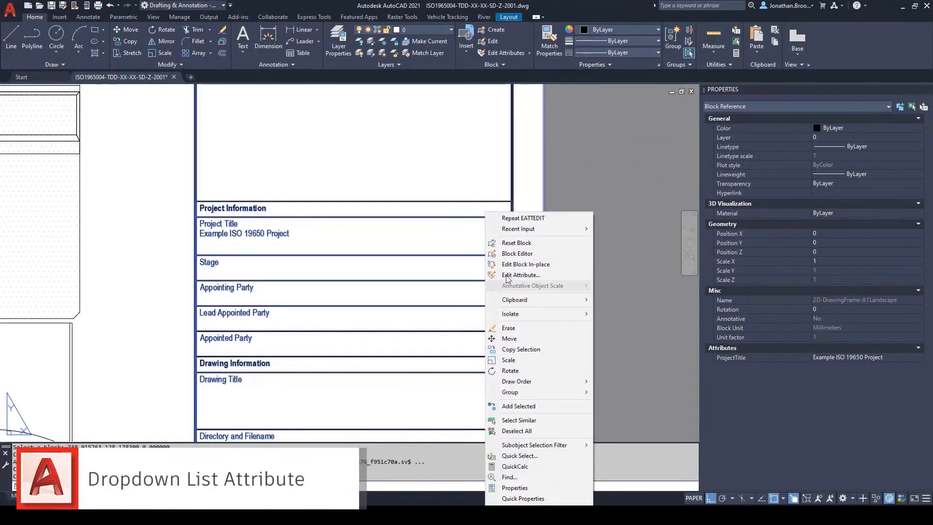
left_click(505, 253)
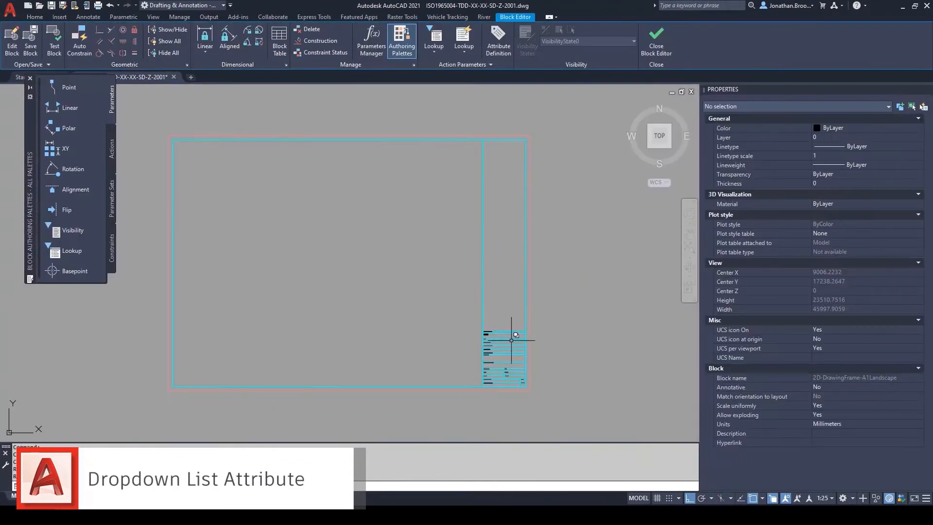
scroll(508, 335, "up", 5)
middle_click_drag(502, 342, 452, 327)
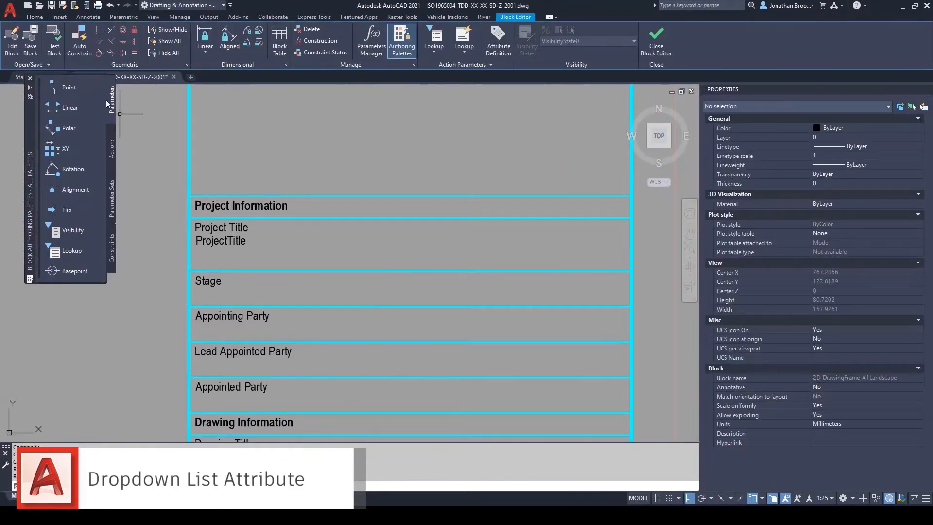
Step: Add a linear parameter with 0 grips across the full width of the line beneath the Stage row, with its label on the line
left_click(30, 78)
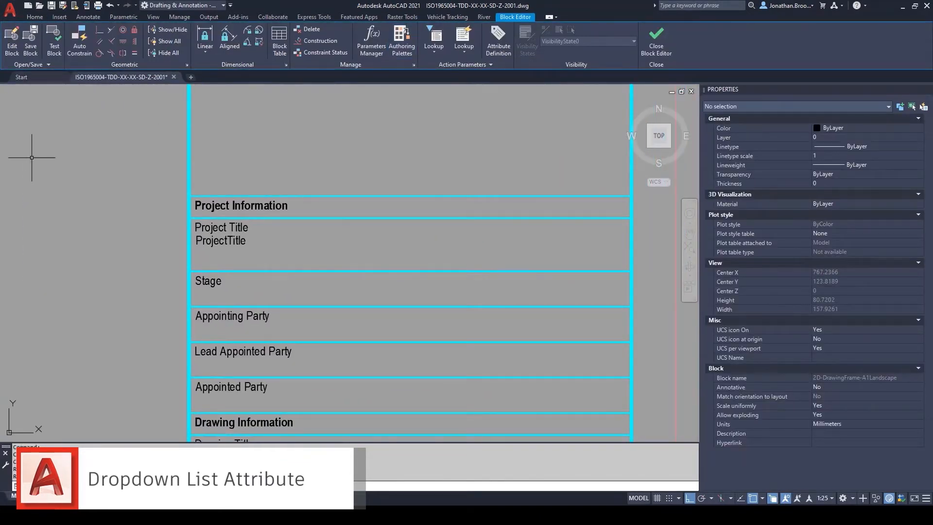
left_click(436, 57)
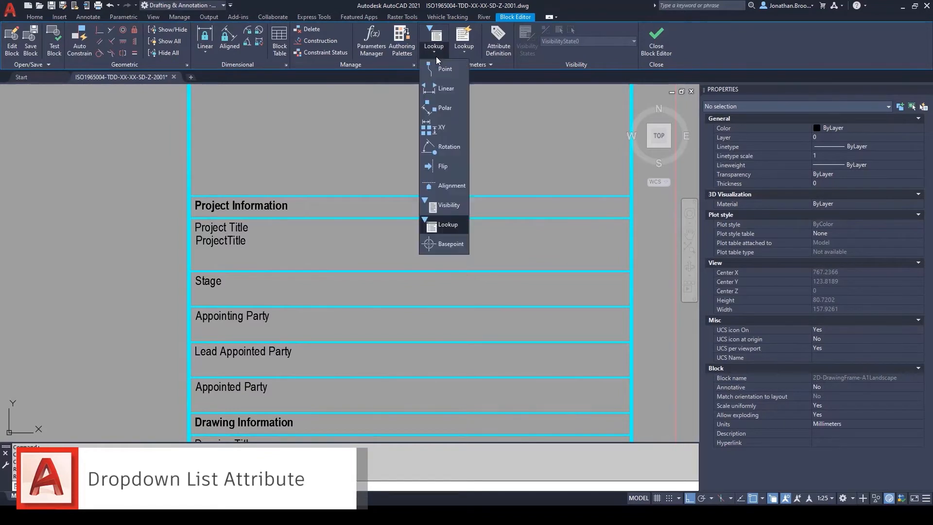
left_click(448, 90)
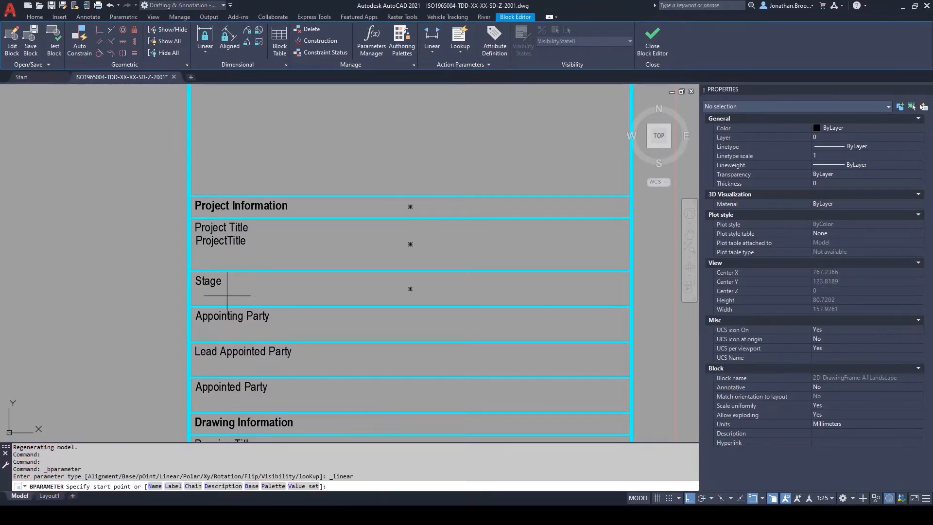
left_click(189, 306)
left_click(597, 306)
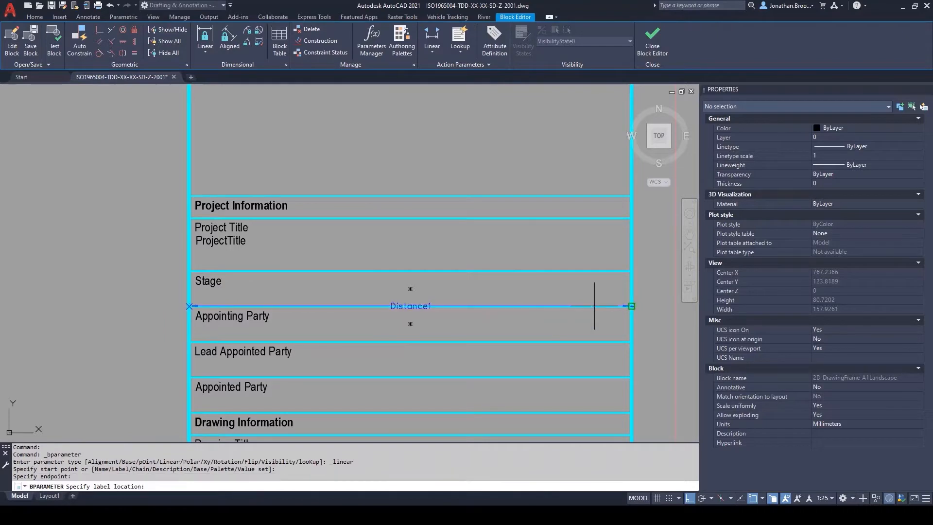
left_click(591, 304)
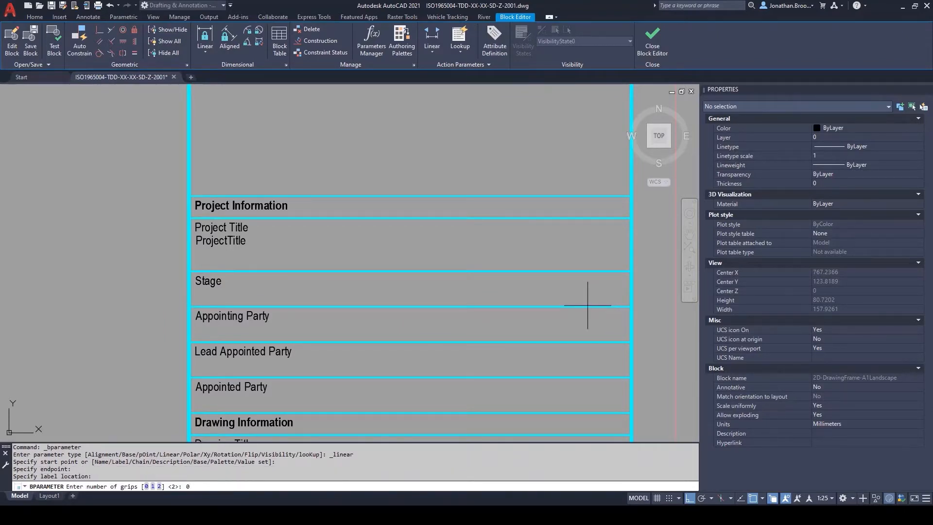
key("Return")
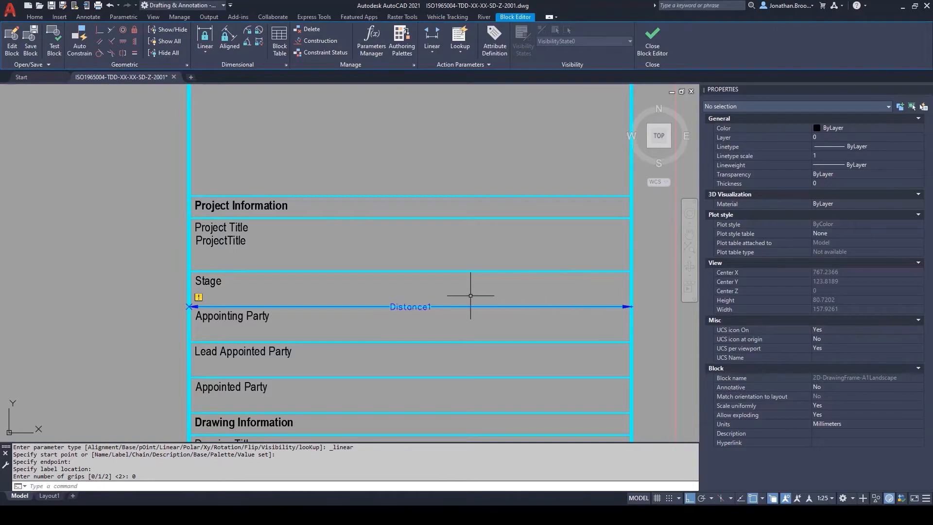
Step: Rename the linear parameter beneath the Stage row to StageDim
left_click(430, 306)
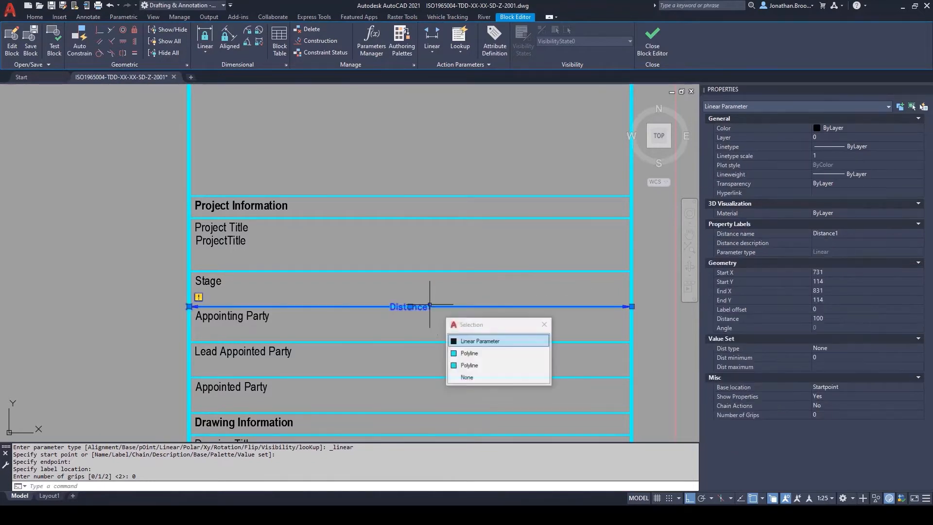
left_click(485, 341)
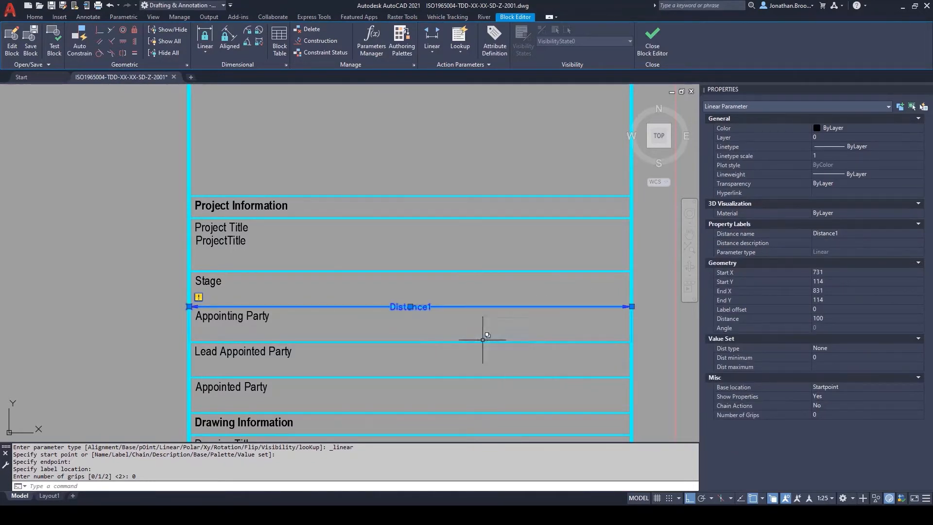
left_click(840, 233)
type("Stage")
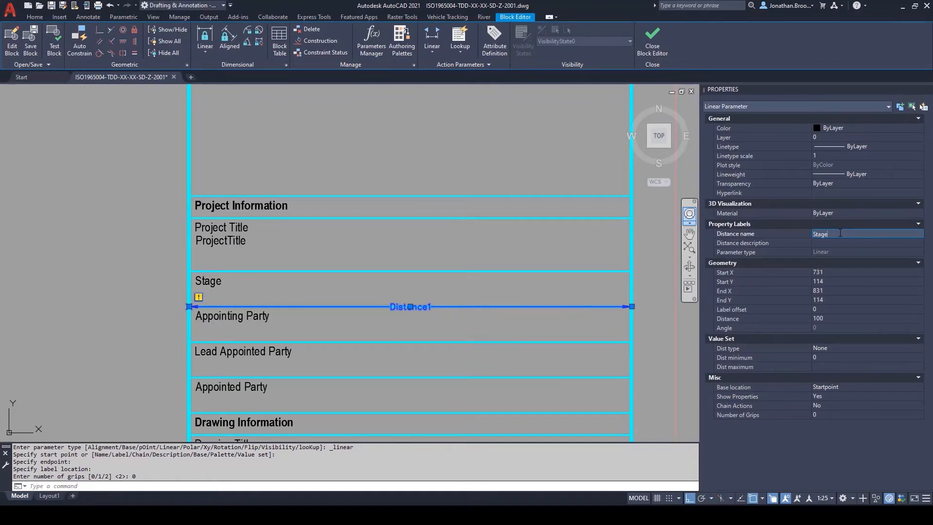
type("Dim")
key("Return")
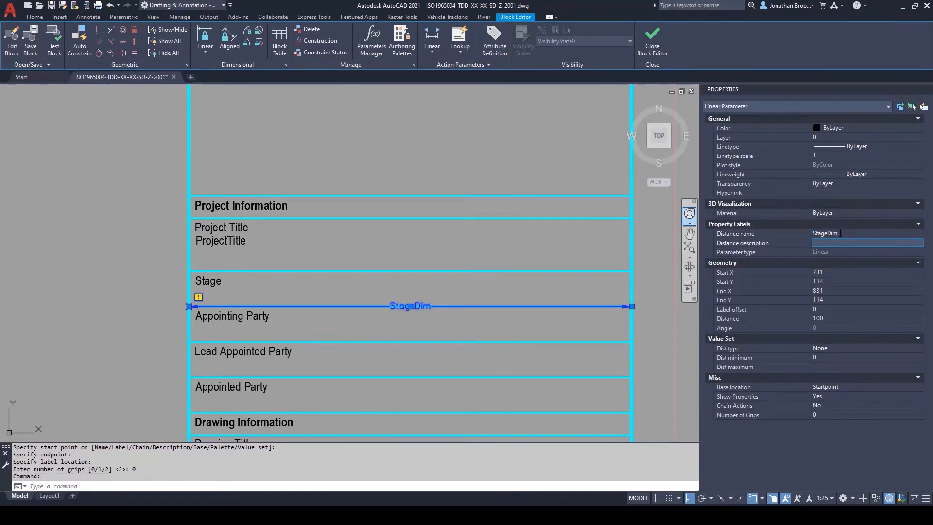
key("Escape")
Step: Place a lookup parameter with one grip at the upper-left corner of the Stage row
middle_click_drag(471, 333, 456, 329)
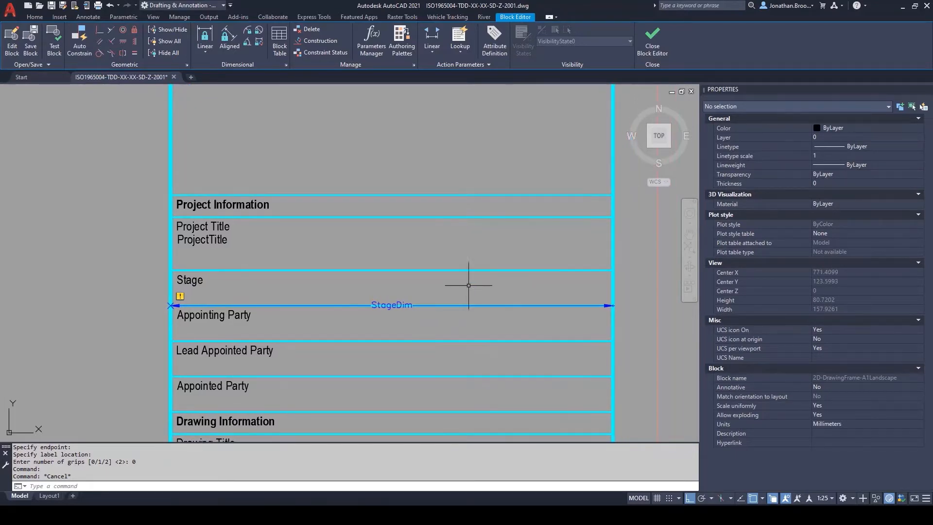
left_click(438, 51)
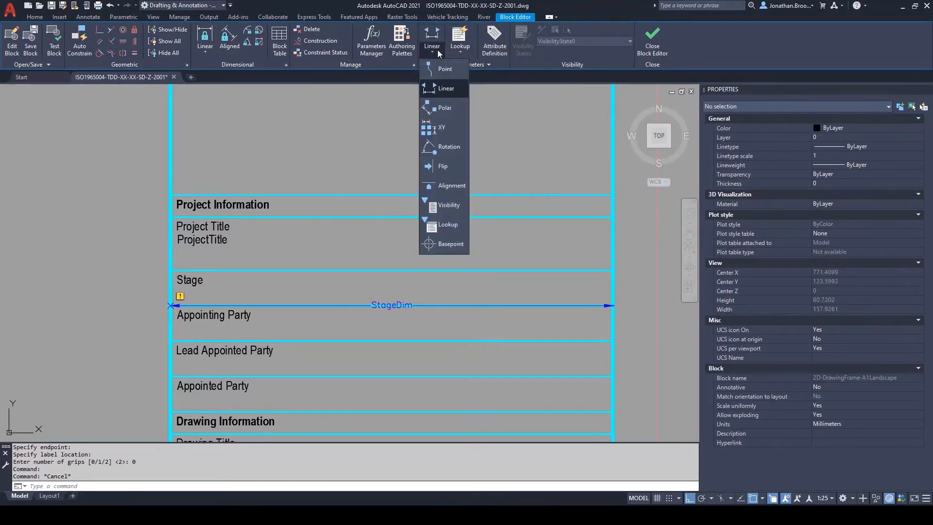
left_click(452, 226)
left_click(171, 272)
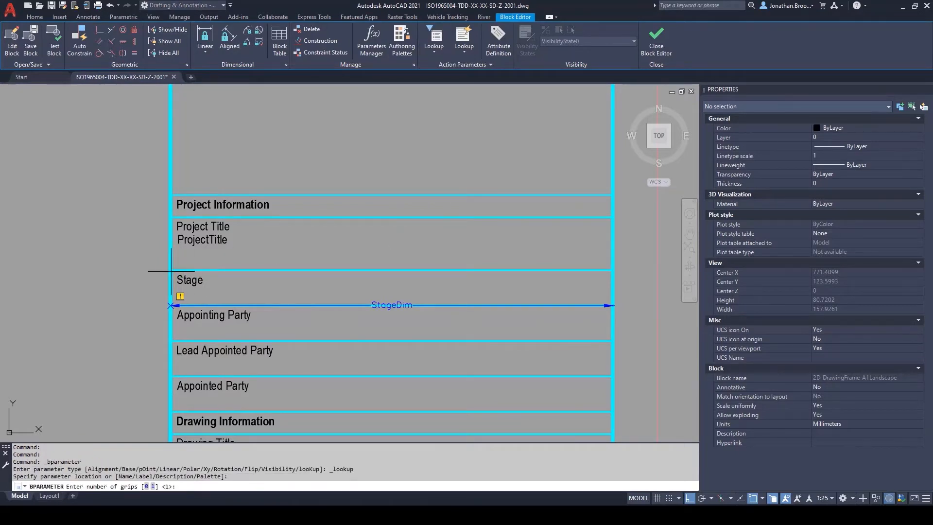
key("Return")
Step: Set the lookup parameter's name to Stage
scroll(171, 271, "up", 3)
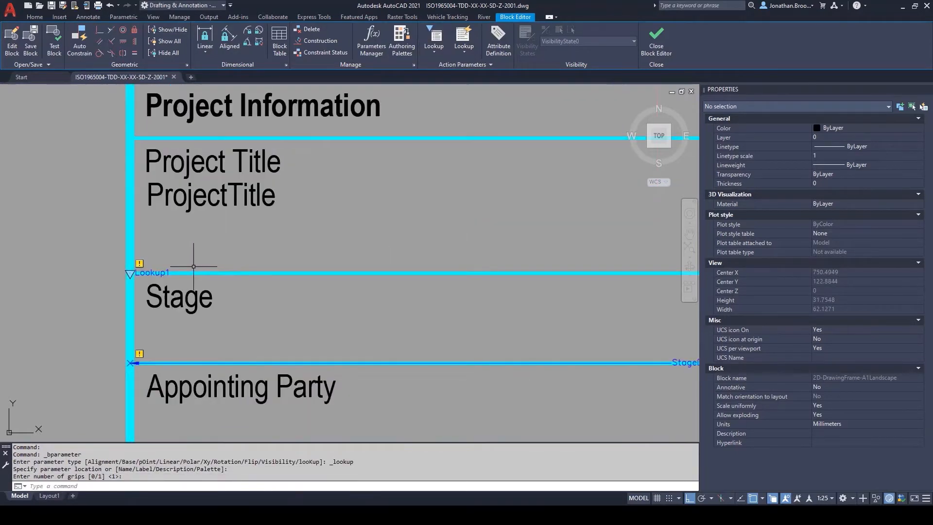
left_click(166, 270)
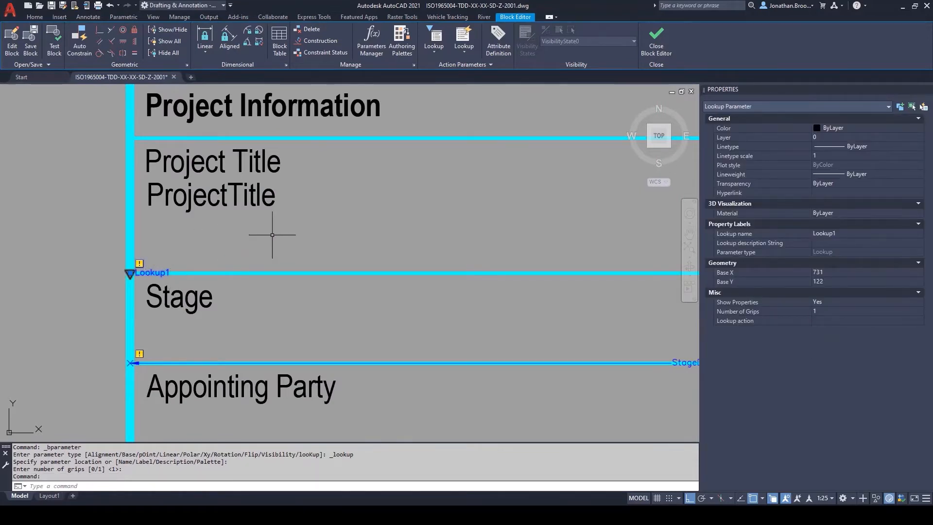
scroll(271, 233, "down", 2)
left_click(848, 233)
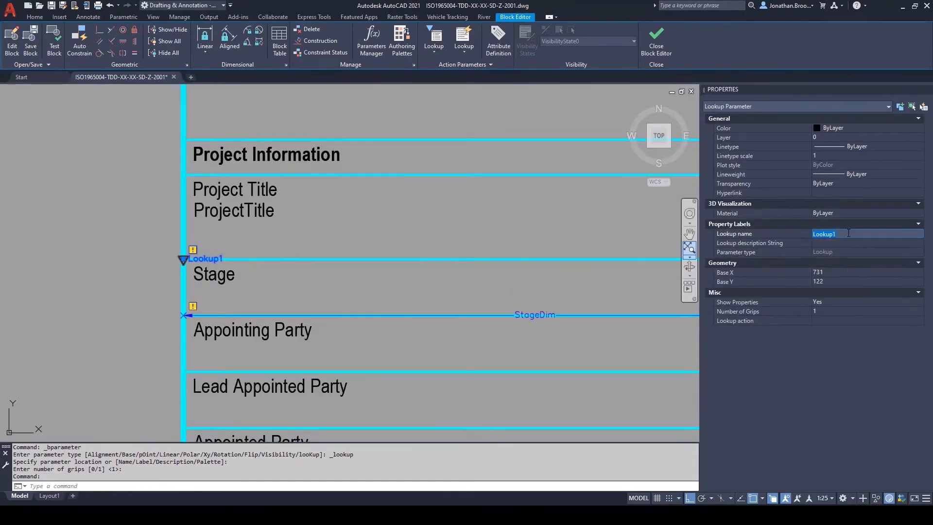
type("Stage")
key("Tab")
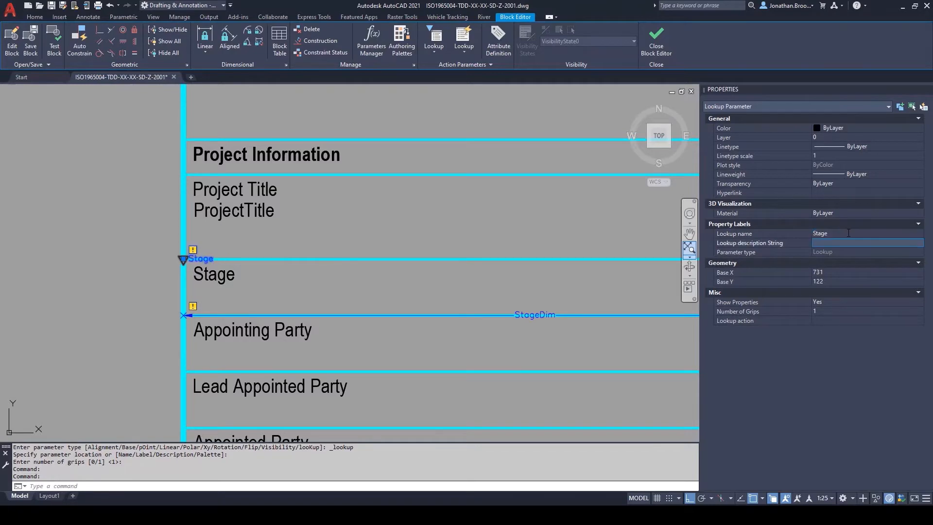
key("Escape")
Step: Attach a lookup action to the Stage lookup parameter and add StageDim as its input property
scroll(418, 241, "down", 4)
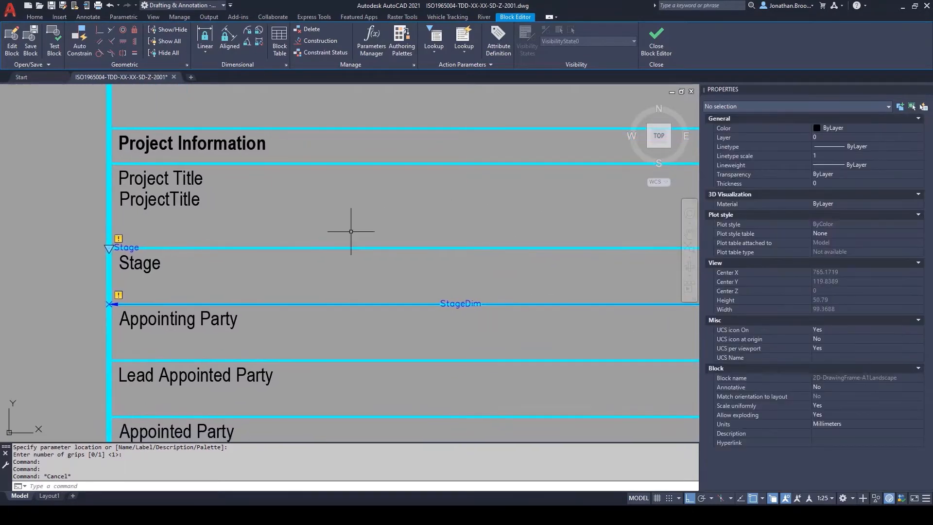
middle_click_drag(371, 226, 359, 225)
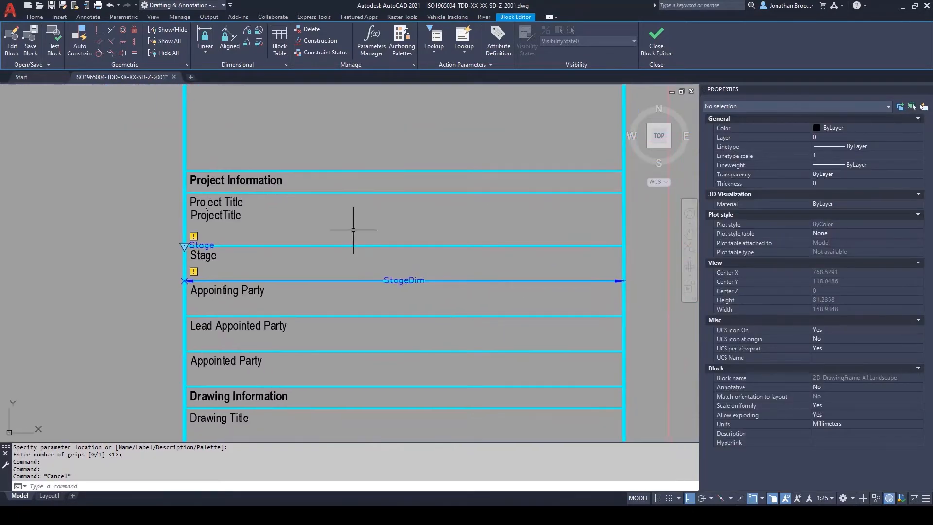
left_click(457, 56)
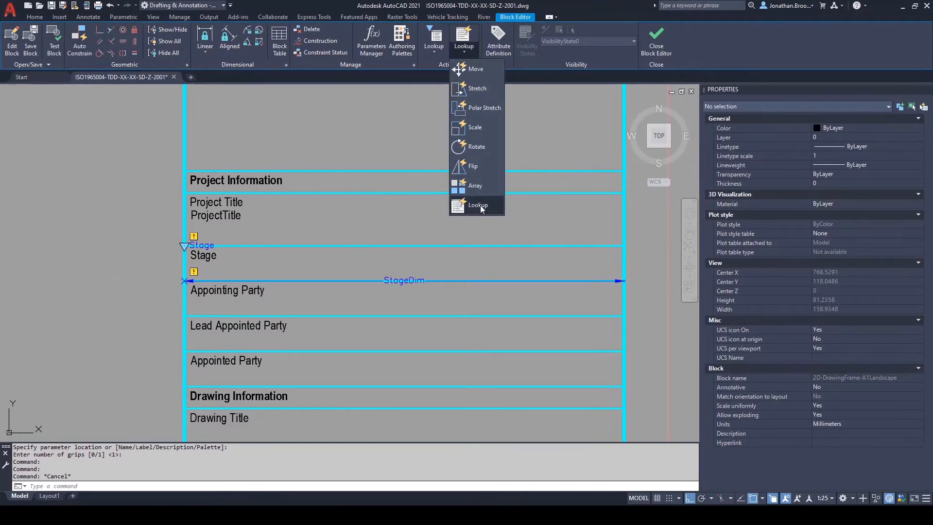
left_click(479, 205)
scroll(252, 253, "up", 2)
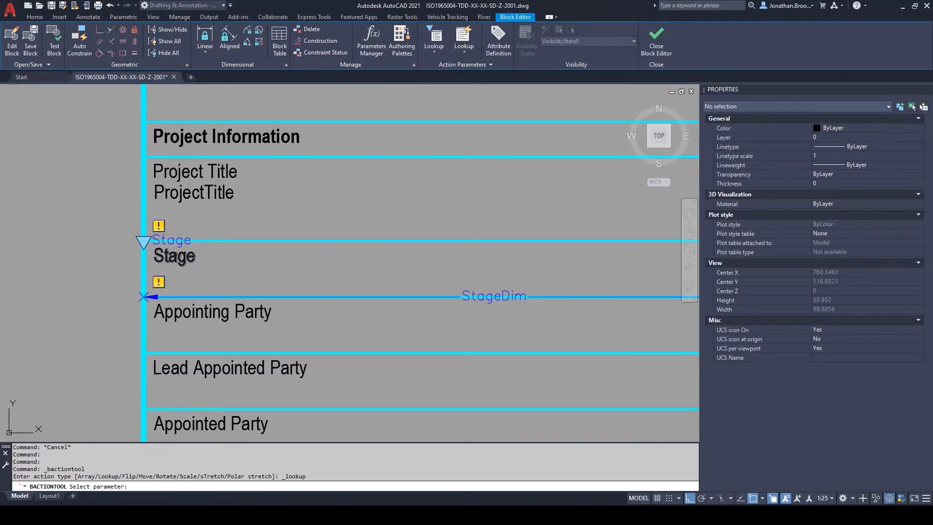
left_click(187, 233)
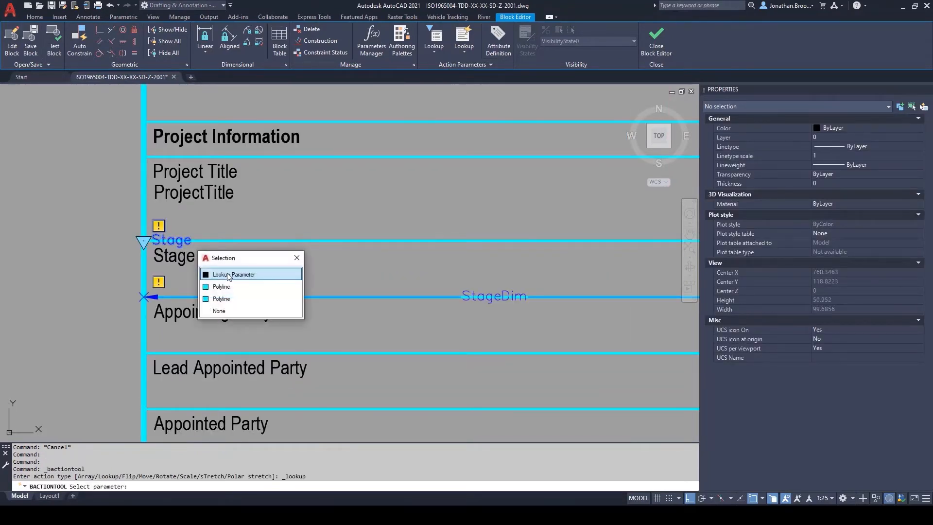
left_click(226, 273)
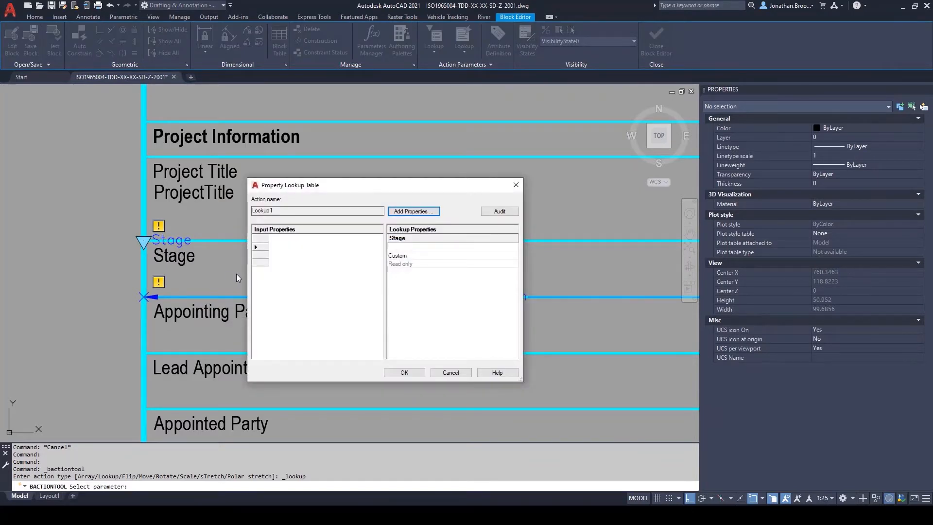
left_click(410, 211)
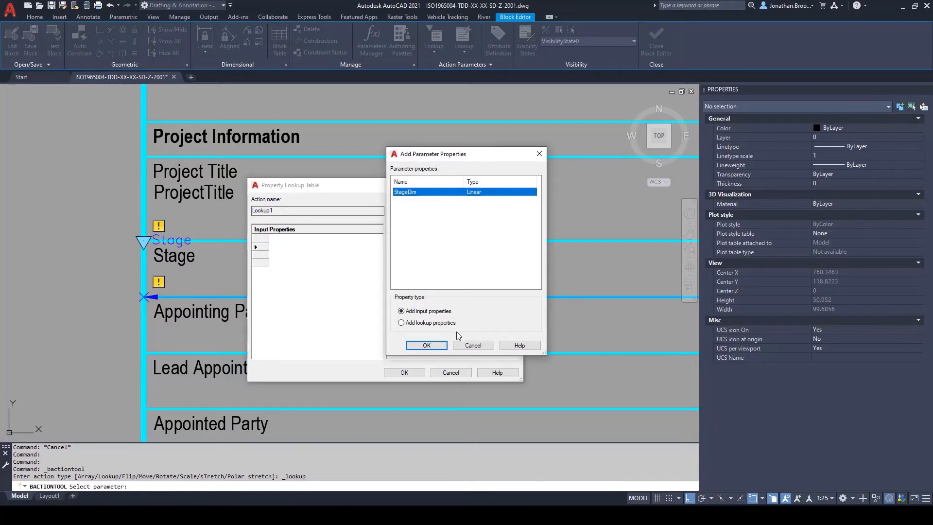
left_click(426, 345)
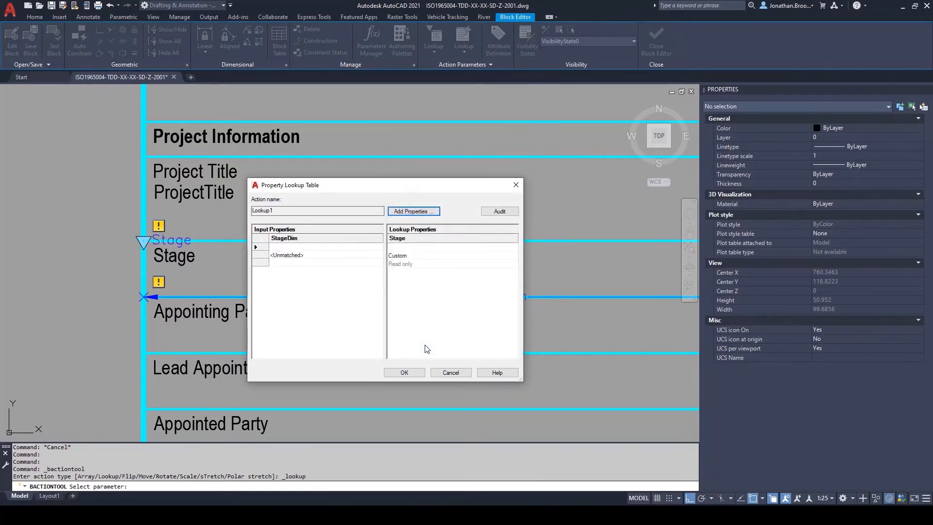
Step: Map StageDim 1 to "Stage 0: Strategic Definition" and 2 to "Stage 1: Preparation and Brief" in the lookup table
left_click(319, 248)
type("1")
left_click(400, 248)
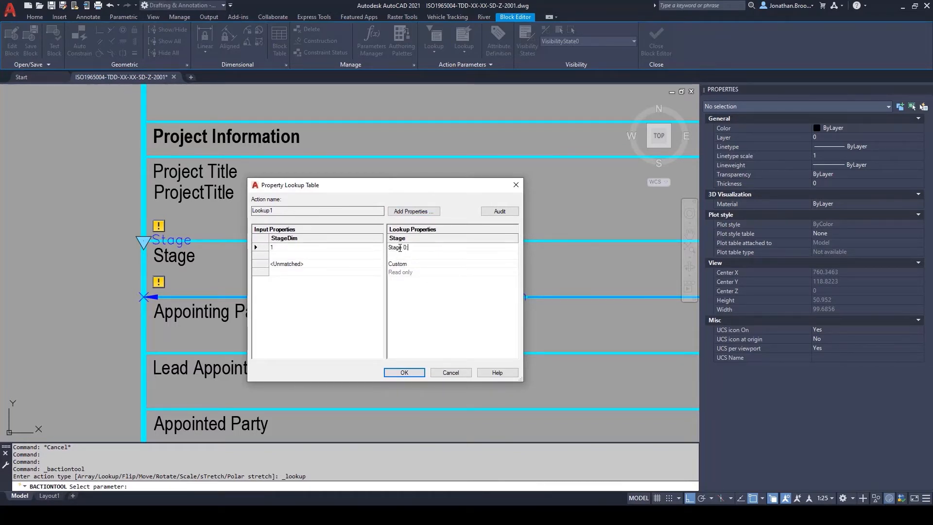
type(": Strategic Definition")
left_click(292, 255)
type("2")
left_click(395, 256)
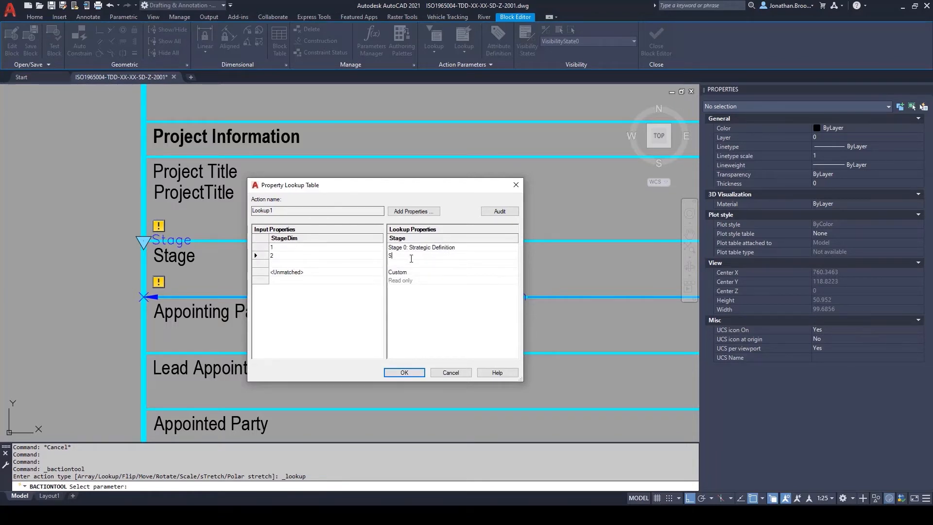
type("Stage 1: Preparation and Brief")
Step: Map StageDim 3 to "Stage 2: Concept Design" and 4 to "Stage 3: Spatial Coordination"
left_click(309, 264)
type("3")
left_click(419, 264)
type("Stage 2: Concept Design")
left_click(310, 272)
type("4")
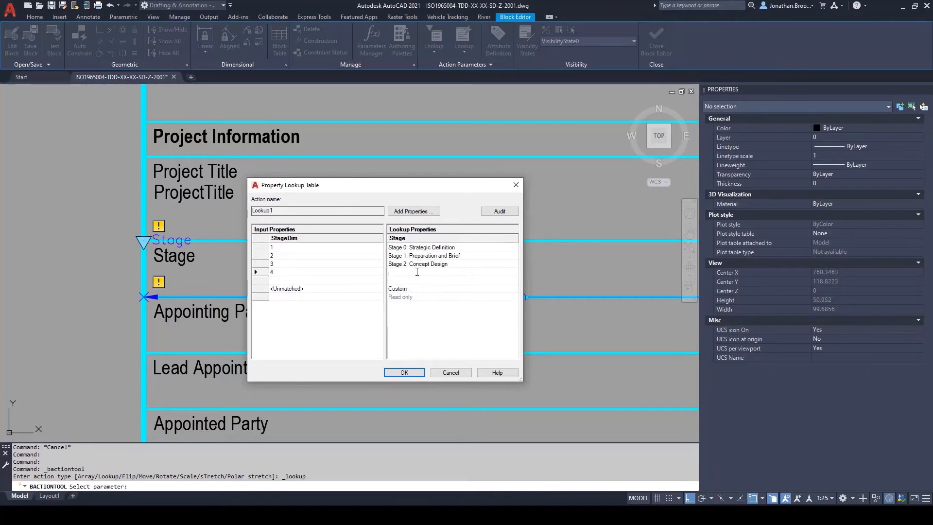
left_click(417, 272)
type("Stage 3: Spatial Coordination")
Step: Map StageDim 5 to "Stage 4: Technical Design" and 6 to "Stage 5: Manufacturing and Construction"
left_click(310, 280)
type("5")
left_click(417, 281)
type("Stage 4: Te")
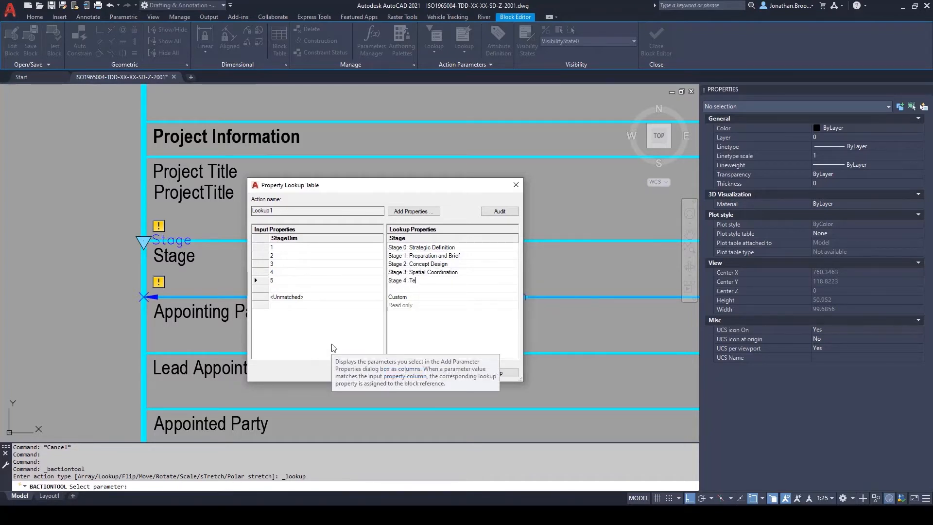
type("chnical Design")
left_click(282, 288)
type("6")
left_click(426, 289)
type("Stage 5: ")
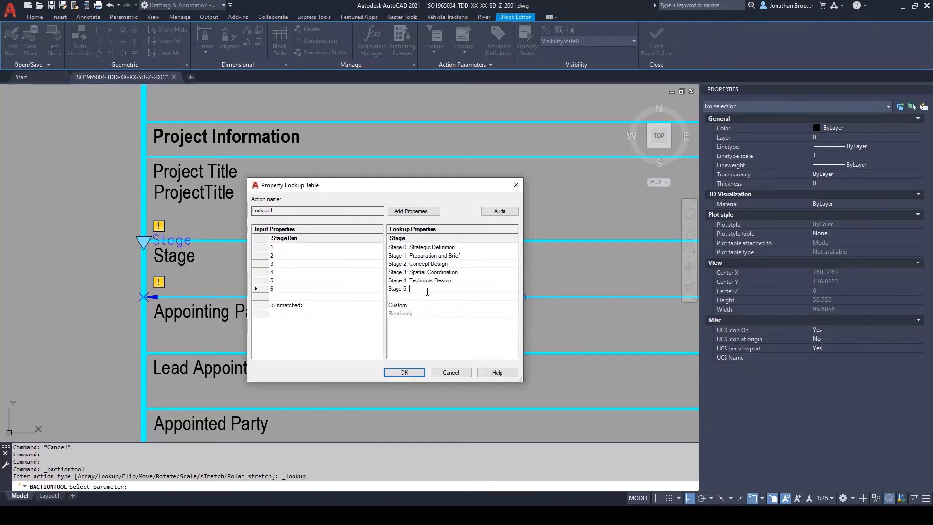
type("Manufacturing and Construction")
key("Return")
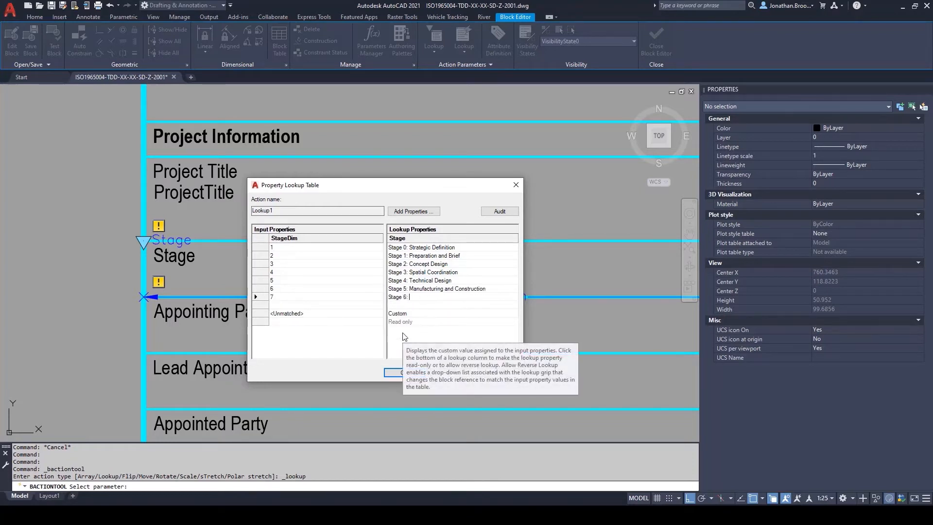
Step: Complete the lookup table with StageDim 7 as "Stage 6: Handover" and 8 as "Stage 7: Use"
left_click(304, 306)
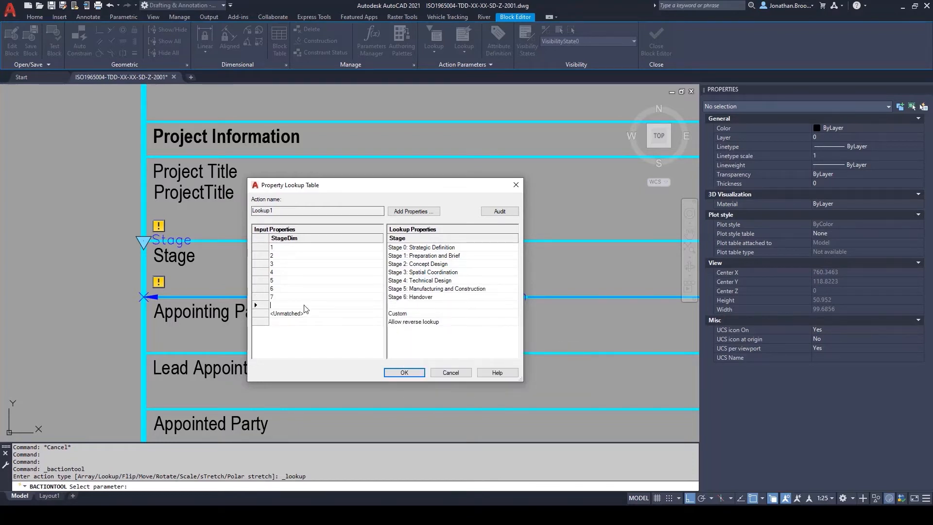
left_click(422, 306)
type("St")
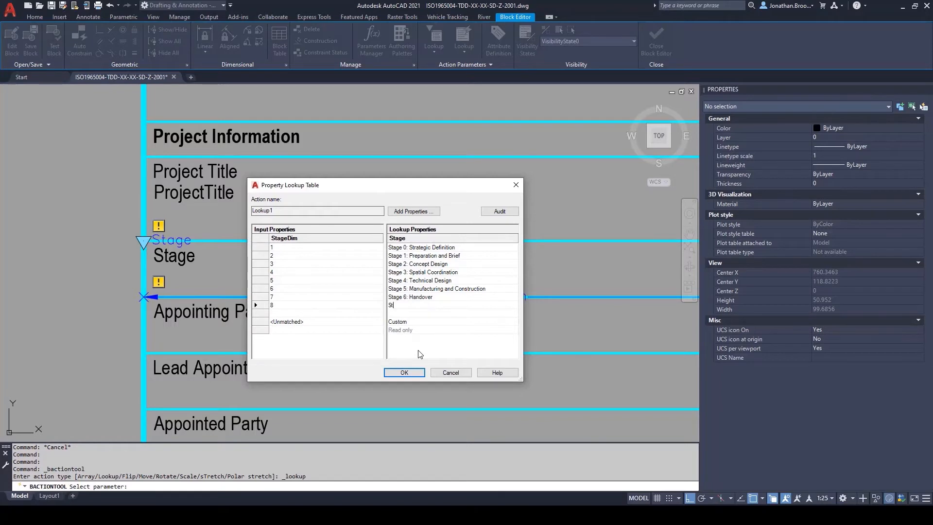
type("age 7:")
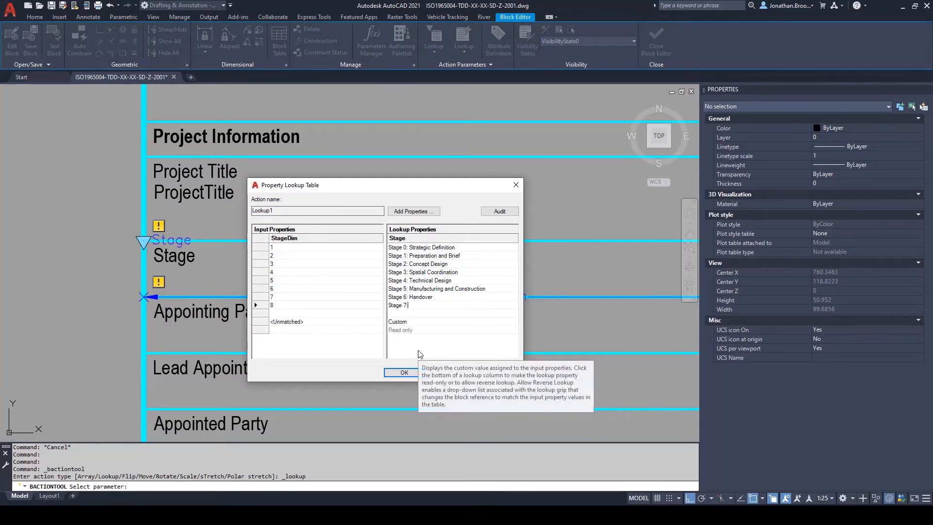
type(" Use")
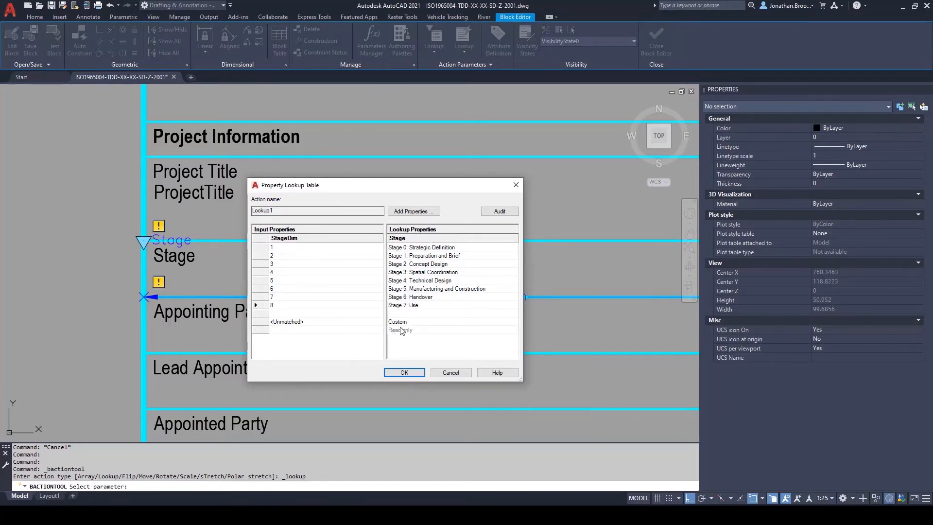
type("<Select>")
Step: Set the lookup table's unmatched value to "<Select>" and accept the table
left_click(403, 374)
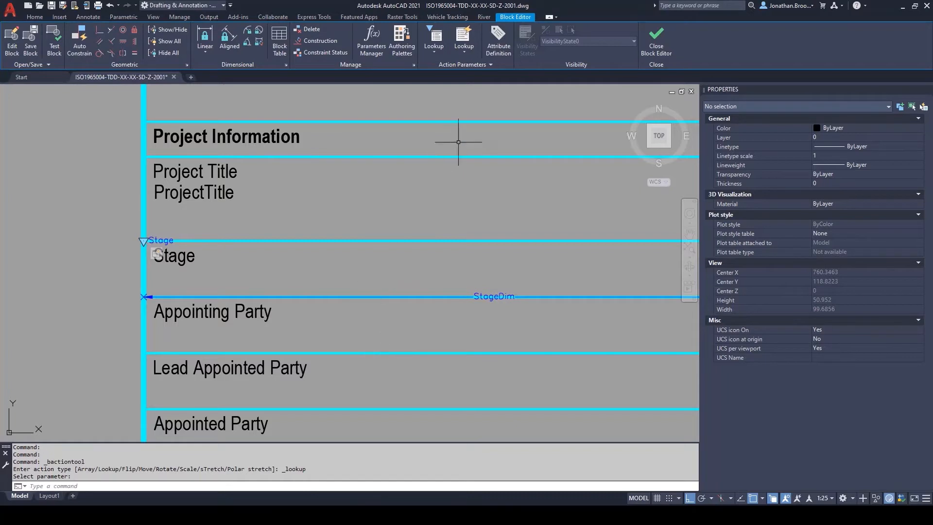
Step: Define a single-line attribute with tag "Stage" and prompt "The stage which the project is currently at"
left_click(497, 49)
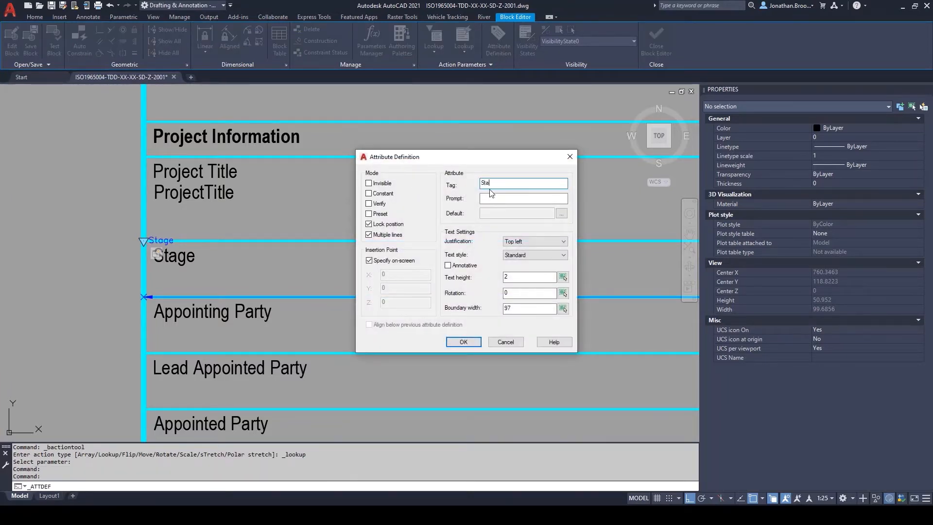
left_click(368, 235)
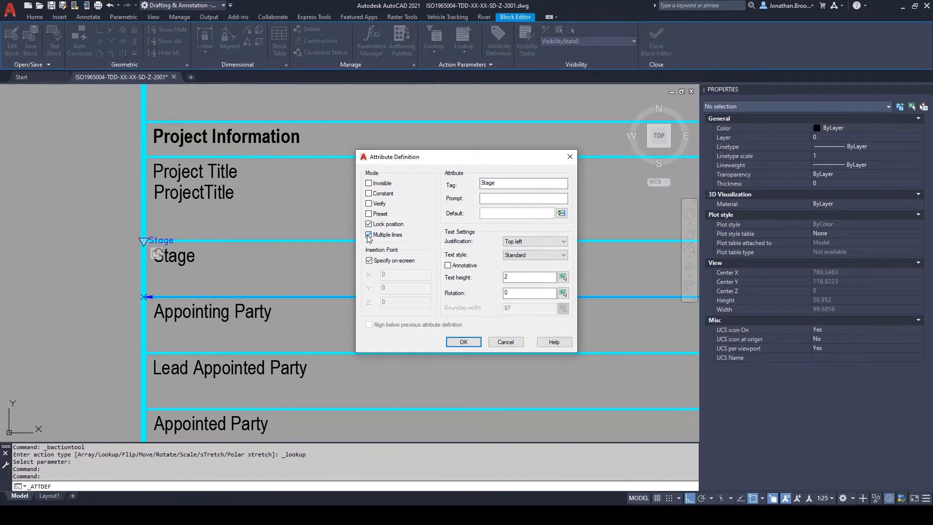
left_click(506, 199)
type("The stage which the project")
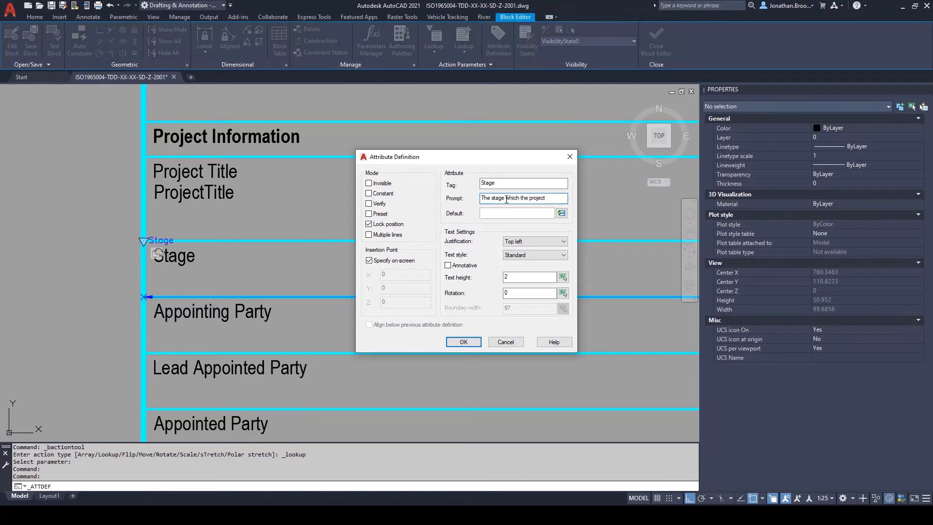
type("ntly at")
left_click(500, 214)
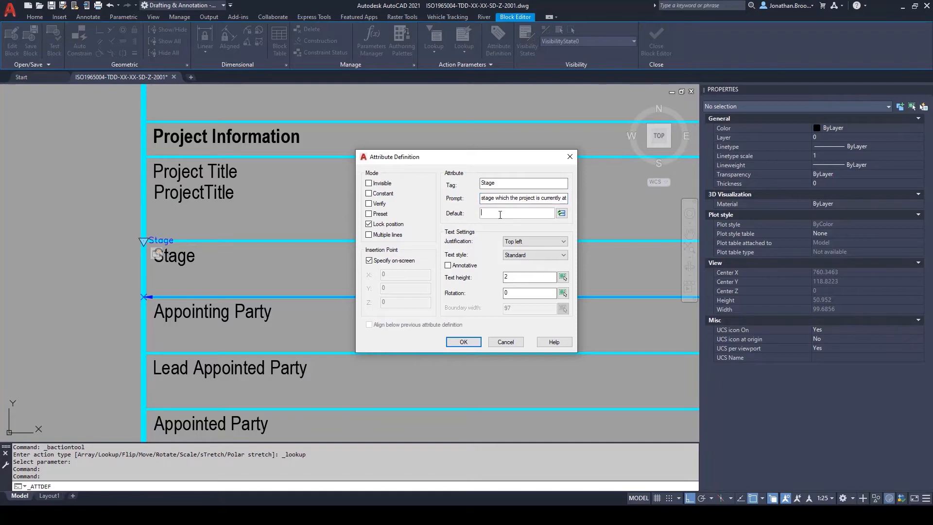
Step: Use a BlockPlaceholder field for the Stage property, without formatting, as the attribute's default, and place the attribute in the Stage row
left_click(562, 214)
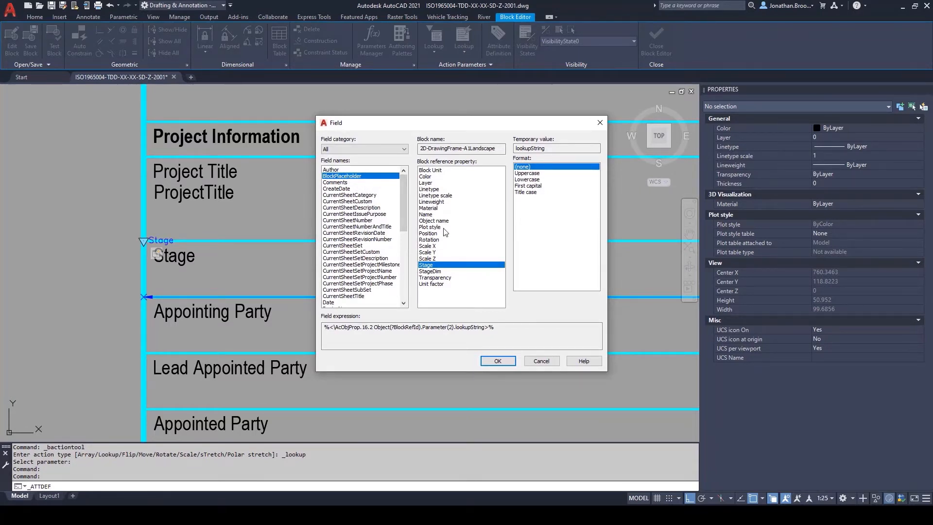
left_click(435, 271)
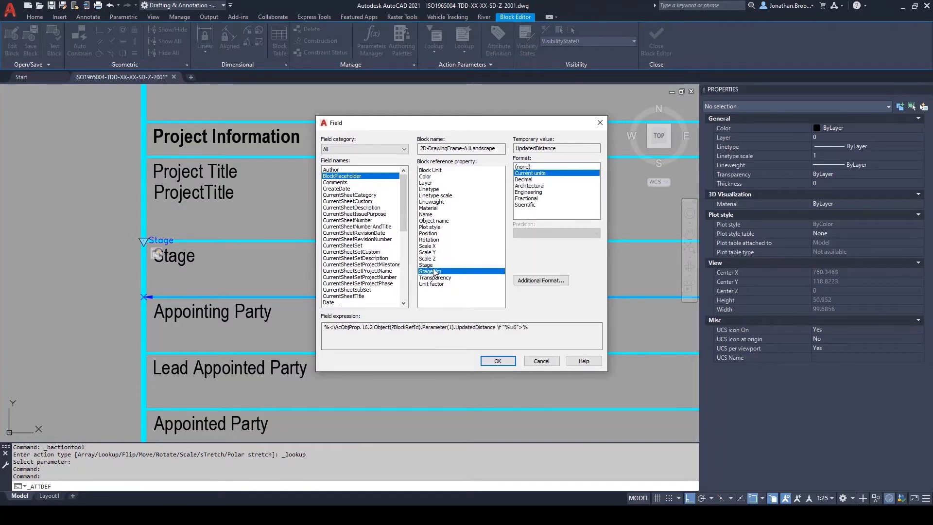
left_click(432, 265)
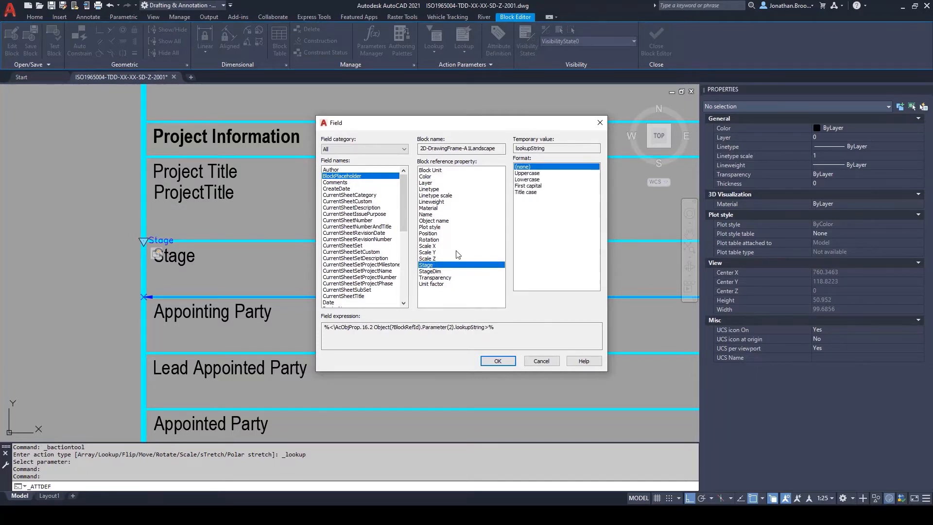
left_click(496, 360)
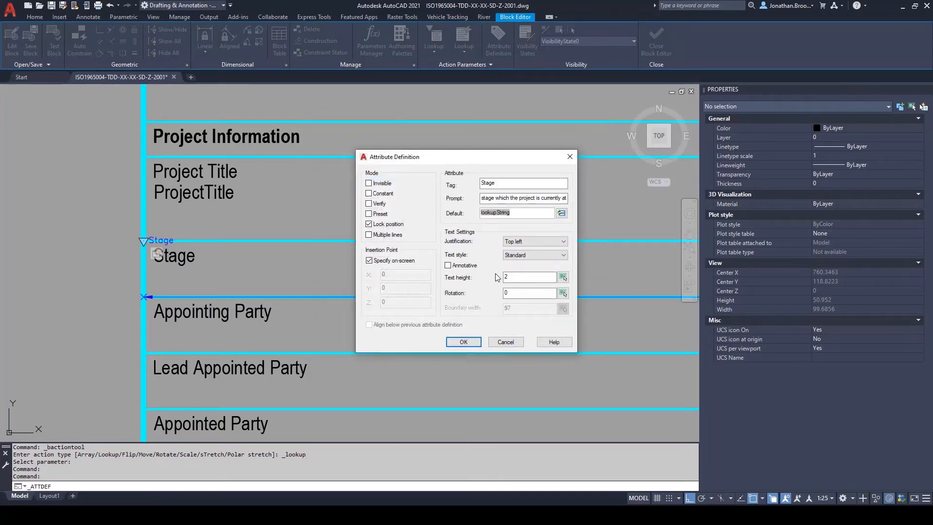
left_click(471, 343)
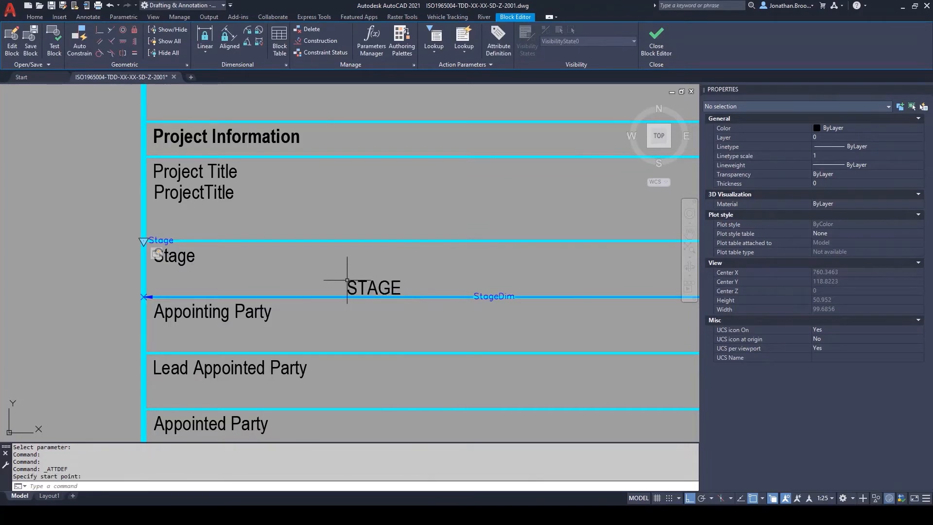
Step: Move the STAGE attribute so its start lines up with the start of the Stage label
left_click(366, 280)
type("m")
key("Return")
left_click(357, 280)
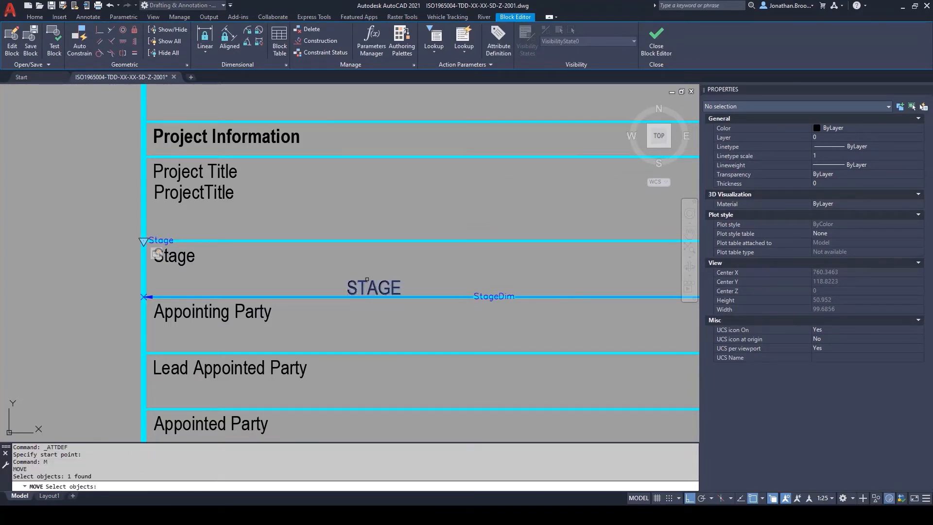
key("Return")
left_click(356, 280)
scroll(161, 248, "up", 4)
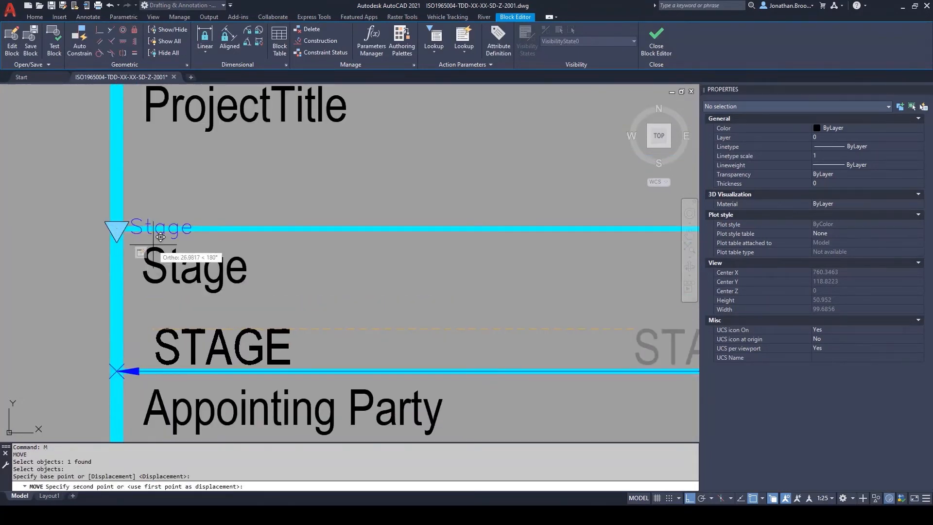
left_click(212, 257)
type("m")
key("Return")
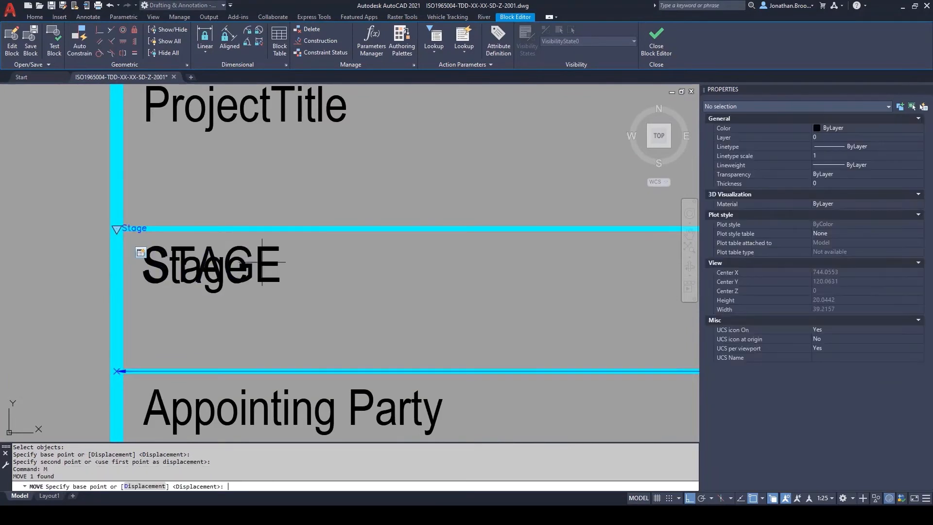
type("p")
key("Return")
key("Escape")
key("Escape")
Step: Move the STAGE attribute 3 units straight down so it sits beneath the Stage label
type("m")
key("Return")
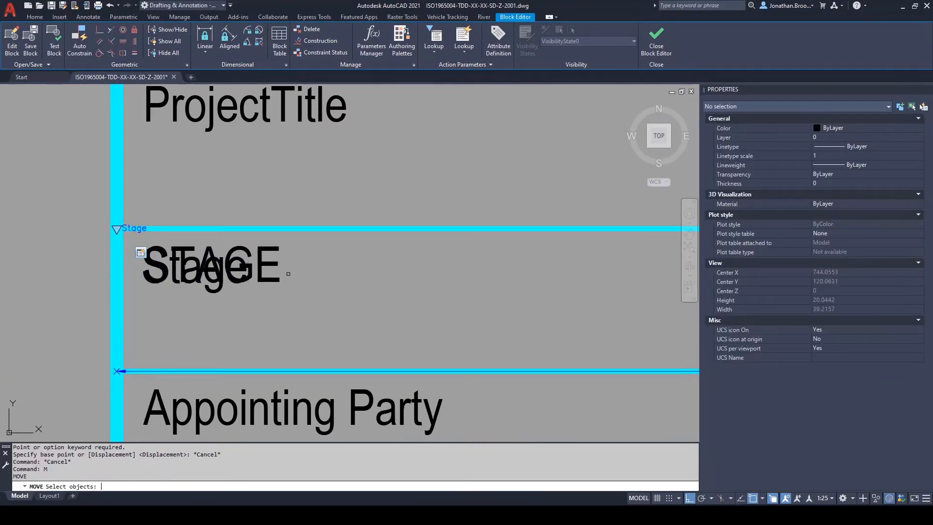
left_click(275, 267)
scroll(300, 275, "down", 2)
key("Return")
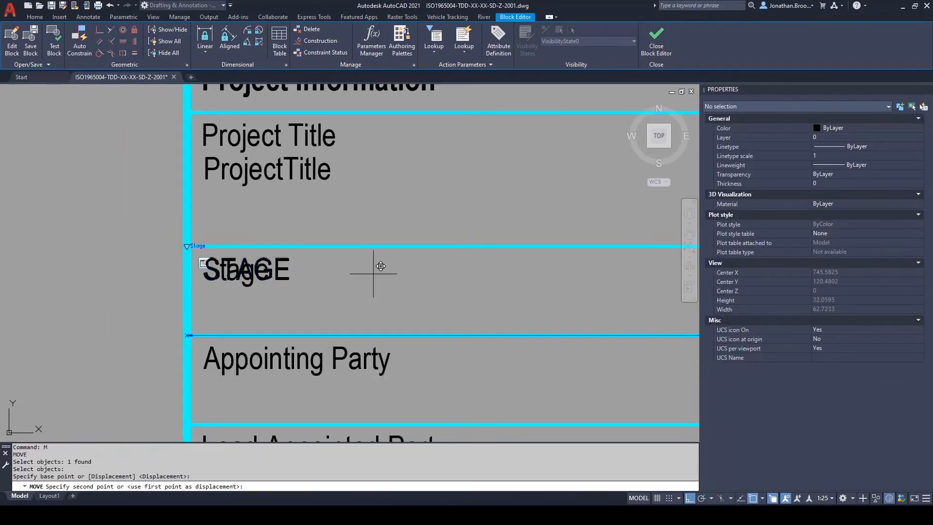
left_click(375, 265)
type("3")
key("Return")
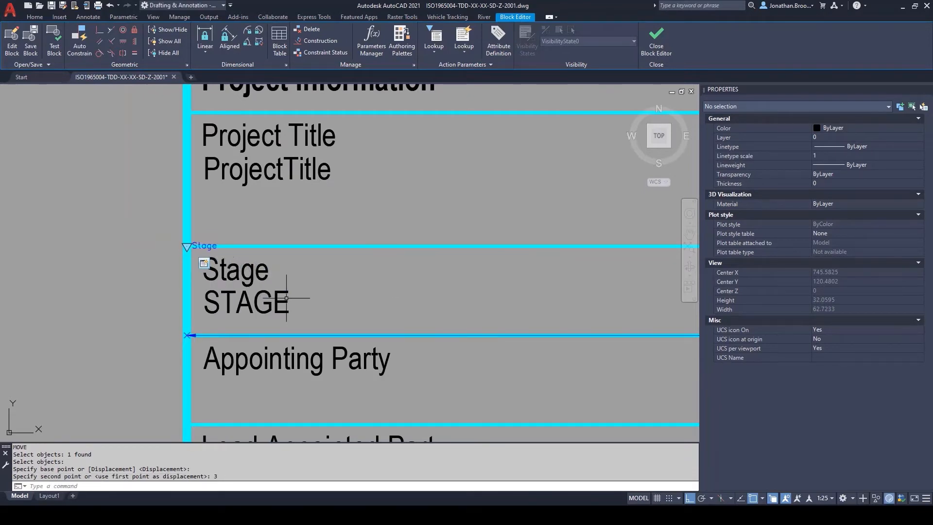
Step: Change the STAGE attribute's tag to mixed-case "Stage" and deselect it
left_click(290, 299)
left_click(836, 234)
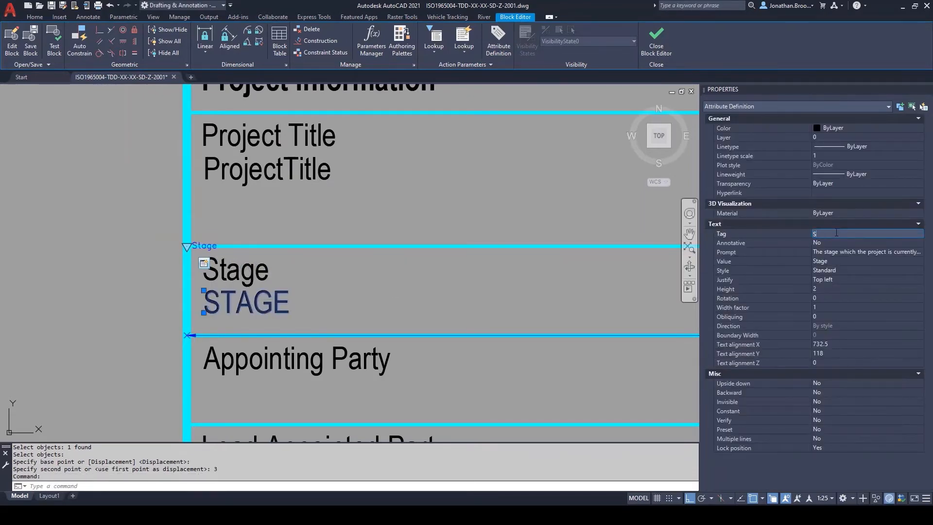
type("Stage")
key("Return")
key("Escape")
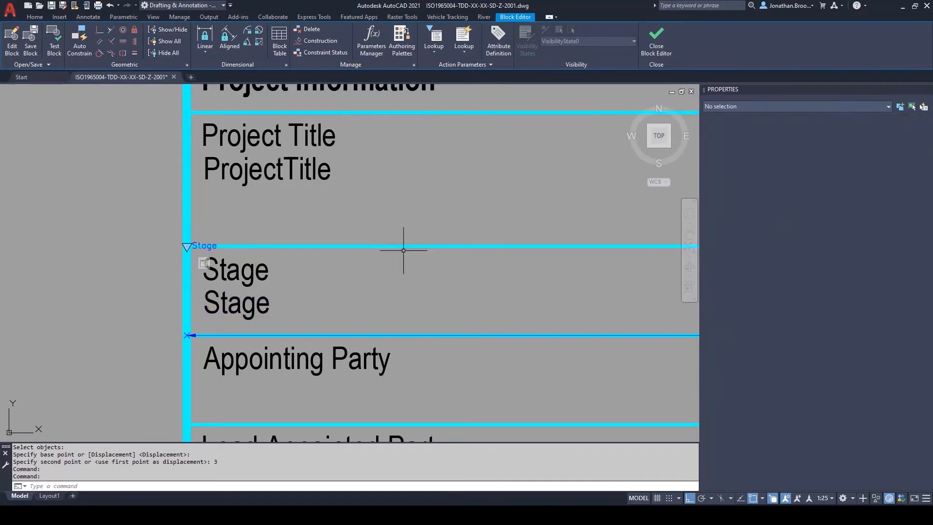
Step: Close the block editor, saving the changes to 2D-DrawingFrame-A1Landscape
scroll(403, 248, "down", 4)
middle_click_drag(419, 237, 392, 242)
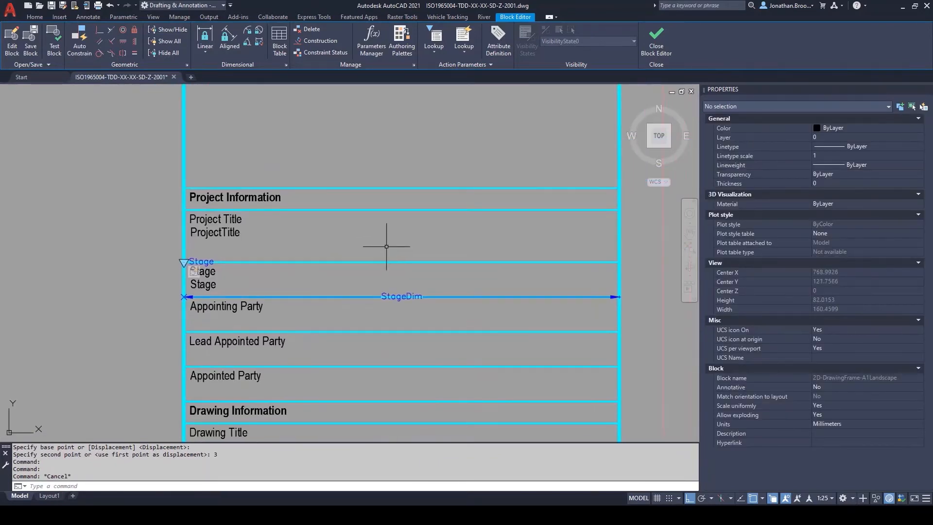
left_click(656, 50)
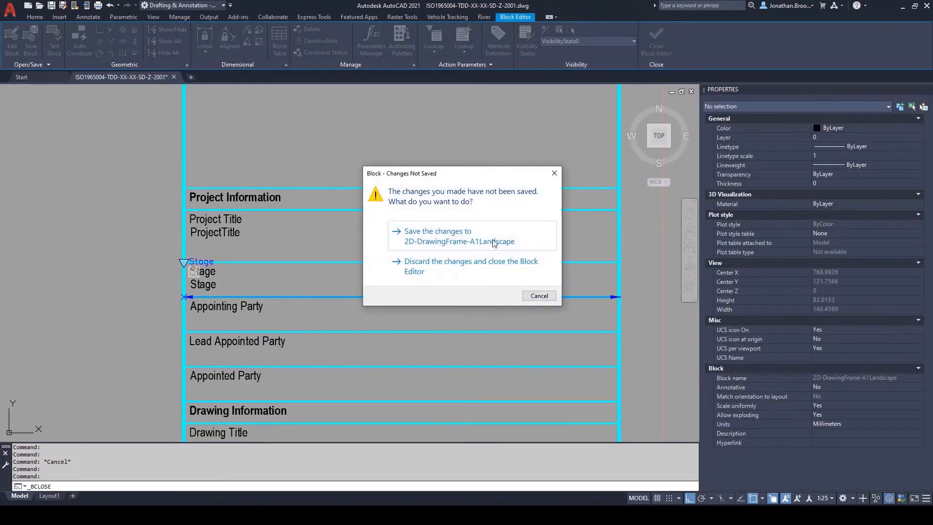
left_click(467, 240)
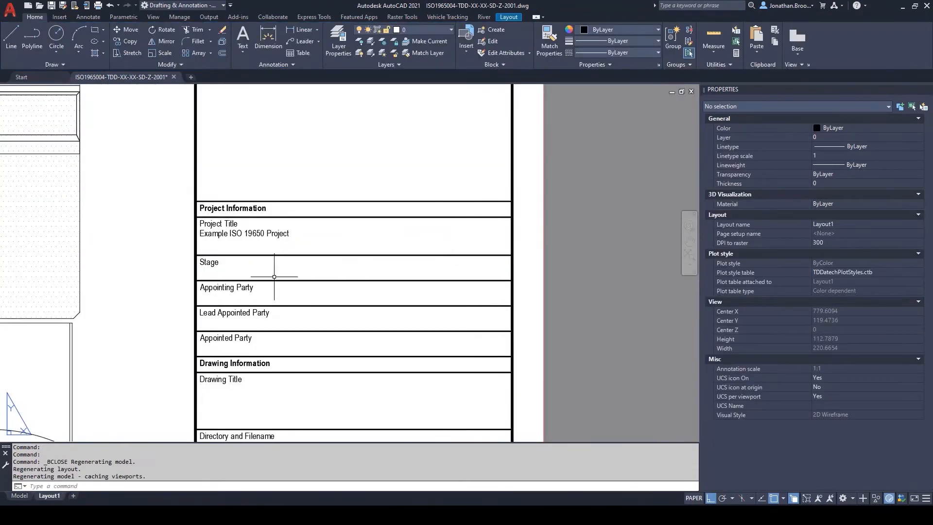
Step: Synchronise the title block's attributes on the layout with ATTSYNC
scroll(307, 262, "up", 2)
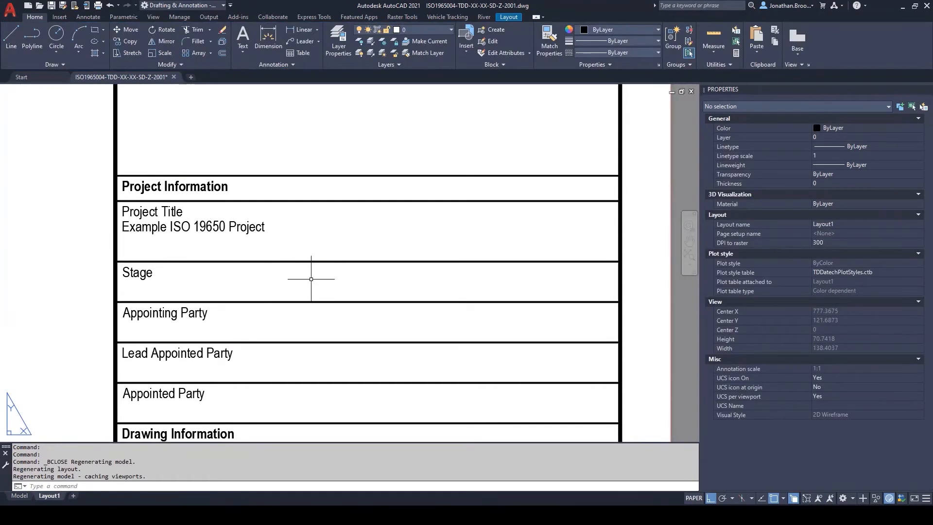
type("attsync")
key("Return")
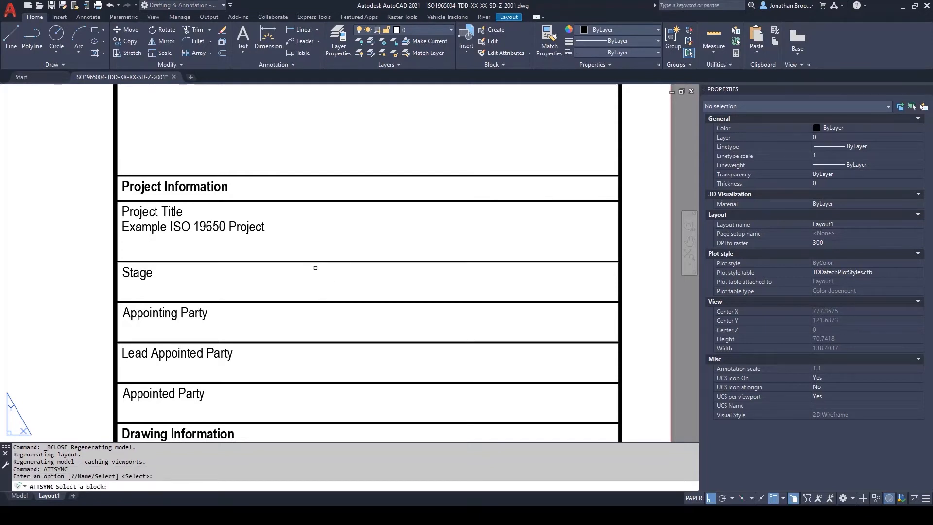
left_click(316, 268)
key("Return")
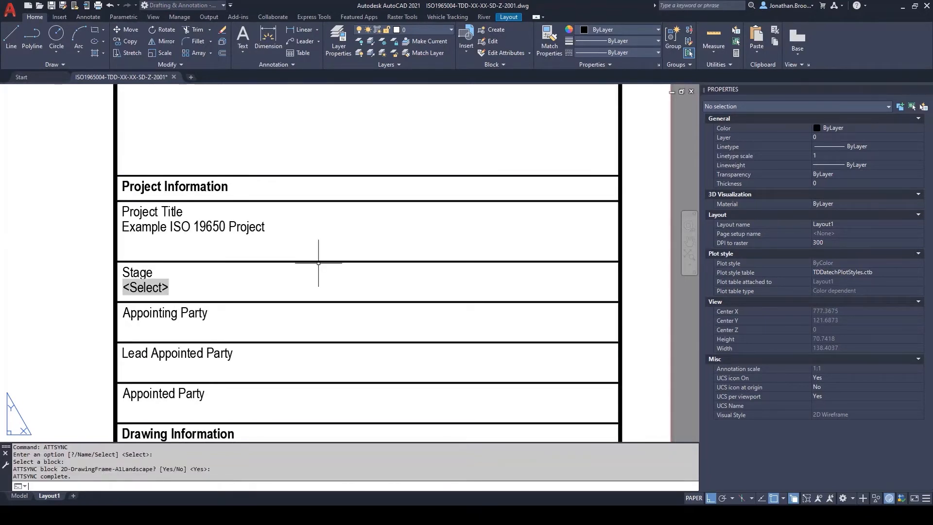
Step: Choose "Stage 2: Concept Design" from the title block's Stage lookup list and regenerate the layout
middle_click_drag(300, 287, 400, 284)
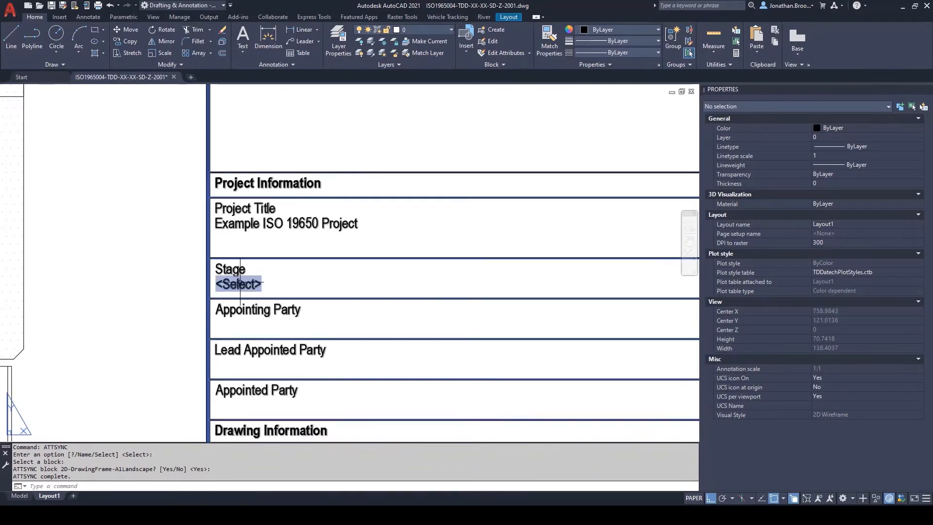
left_click(256, 288)
middle_click_drag(308, 267, 233, 271)
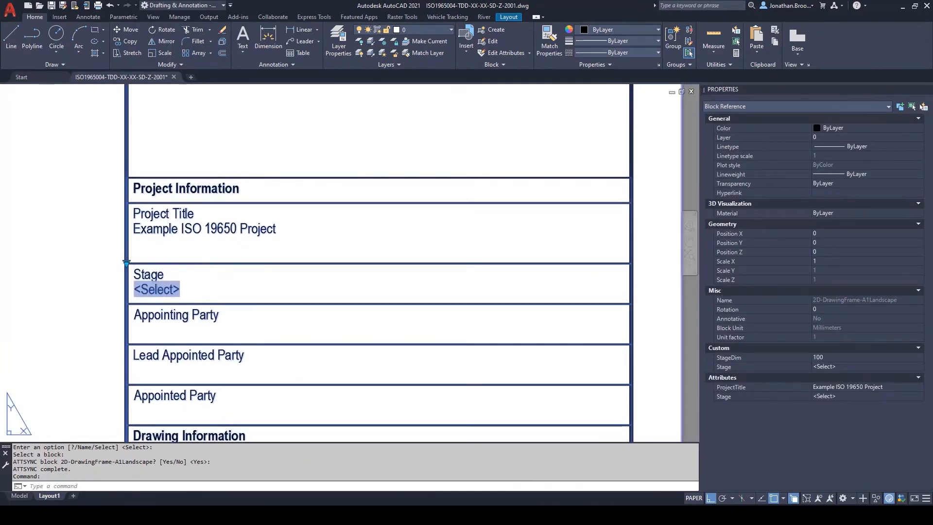
left_click(127, 264)
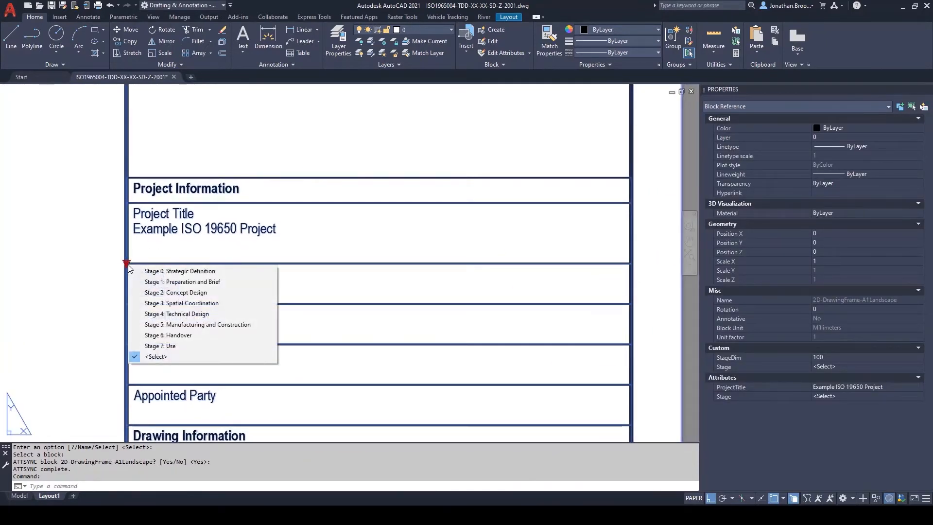
left_click(194, 292)
key("Escape")
type("RE")
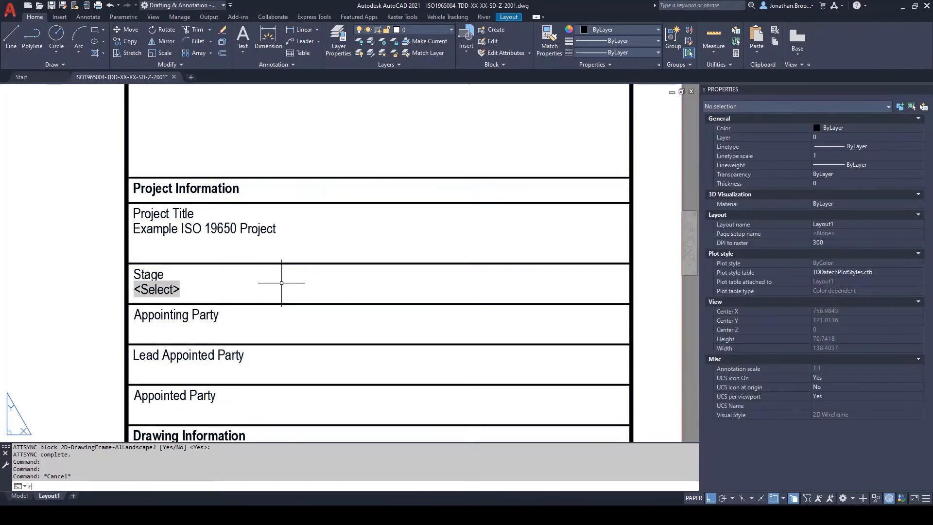
key("Return")
middle_click_drag(285, 291, 297, 294)
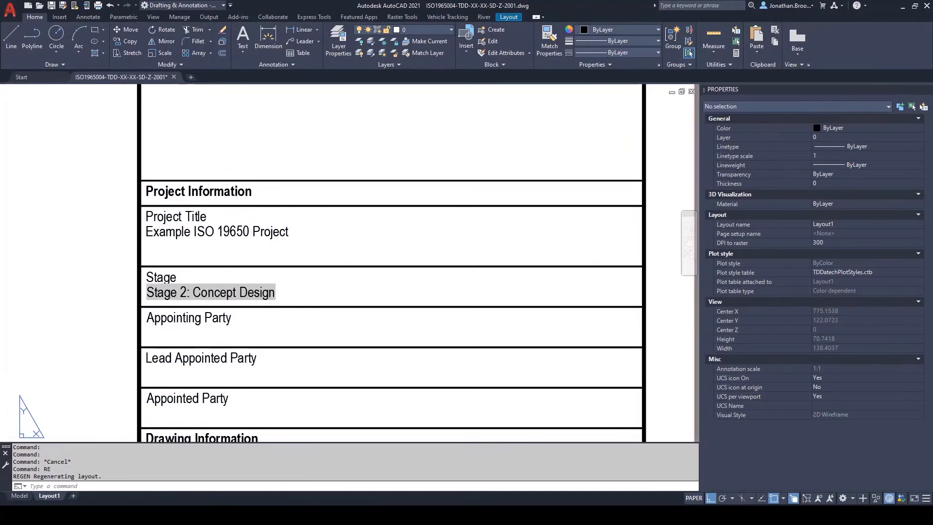
Step: Switch the title block's Stage lookup to "Stage 4: Technical Design" and regenerate the layout
left_click(257, 289)
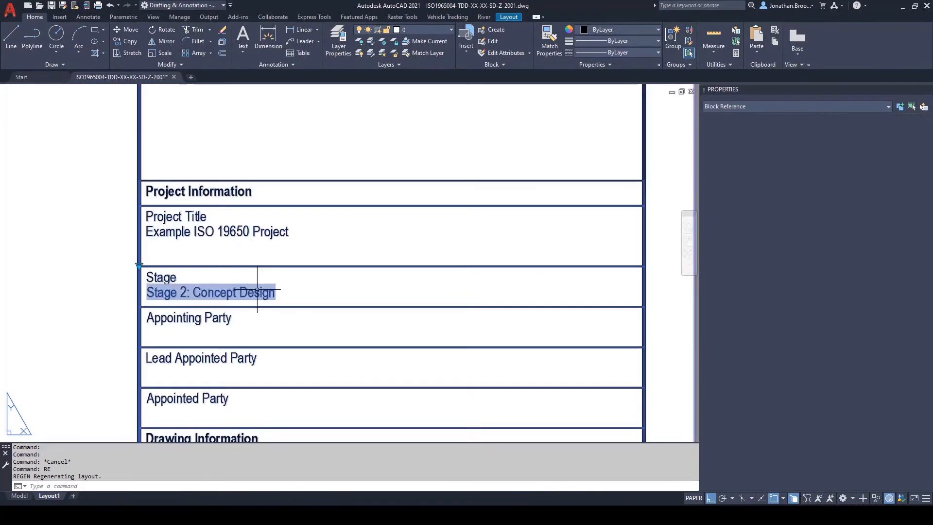
left_click(139, 266)
left_click(192, 317)
key("Escape")
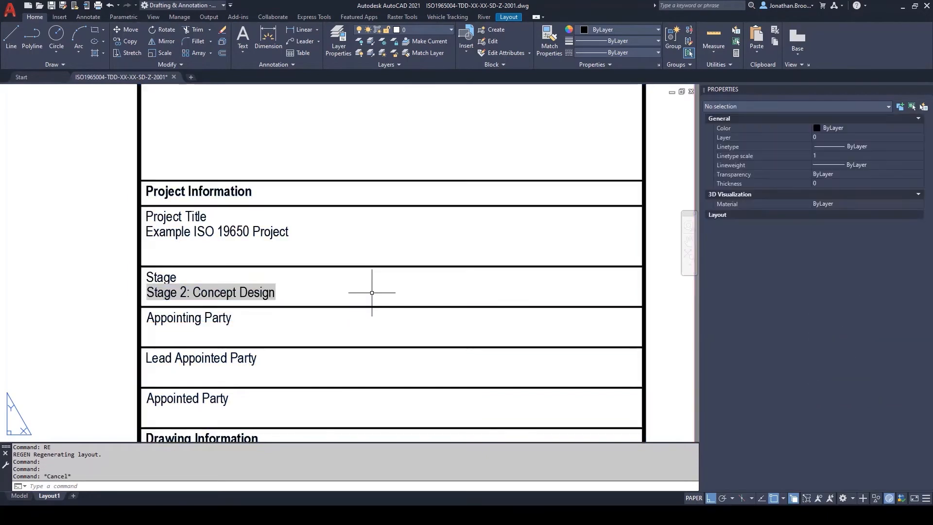
type("re")
key("Return")
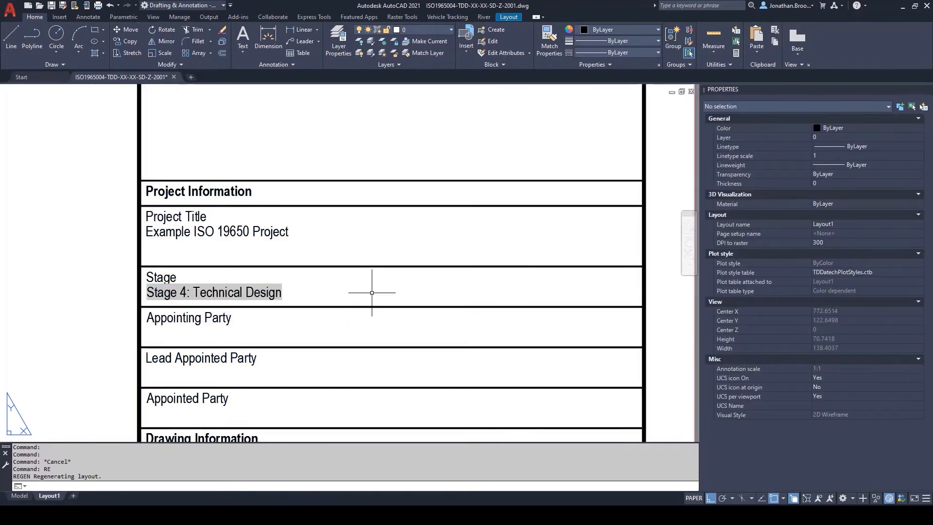
Step: Set the title block's Stage lookup to "Stage 6: Handover" and regenerate the layout
left_click(271, 298)
left_click(139, 267)
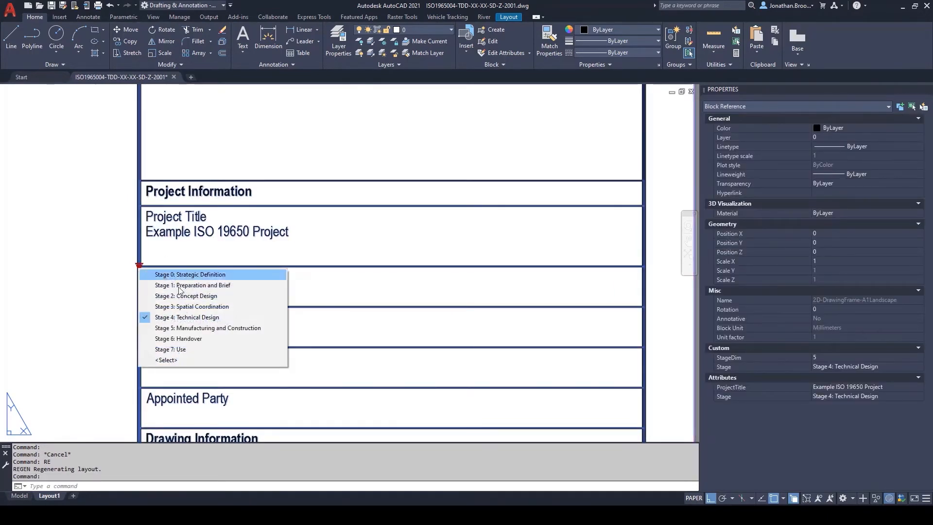
left_click(191, 338)
key("Escape")
type("re")
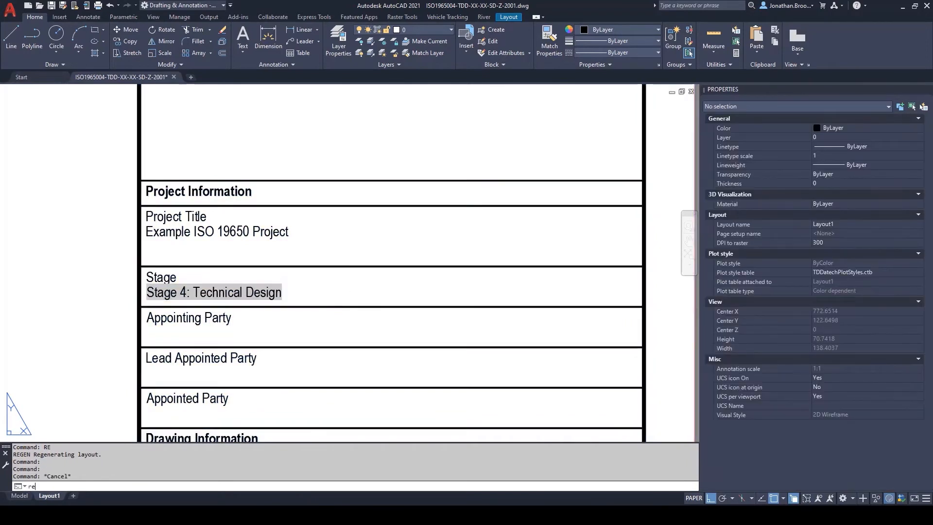
key("Return")
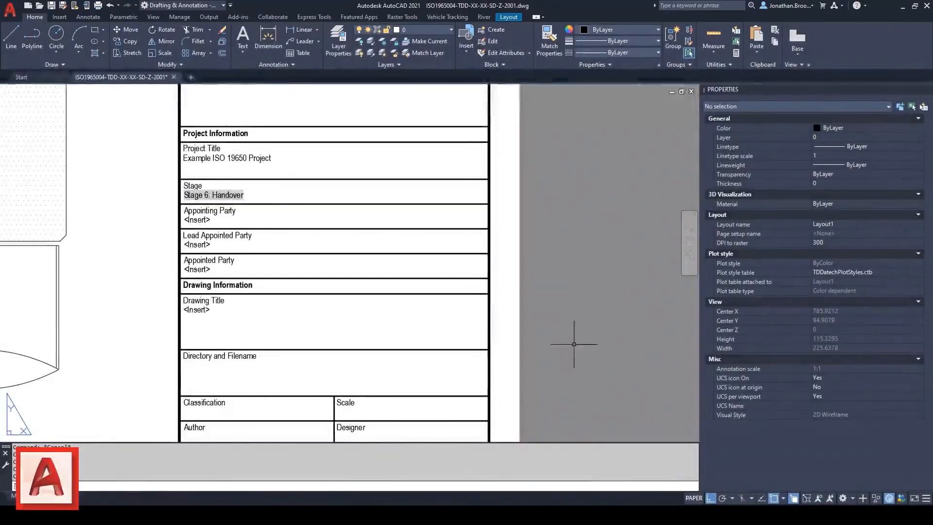
Step: Open the layout's title block in the Block Editor at the Directory and Filename cell
middle_click_drag(579, 340, 579, 288)
left_click(428, 214)
right_click(428, 214)
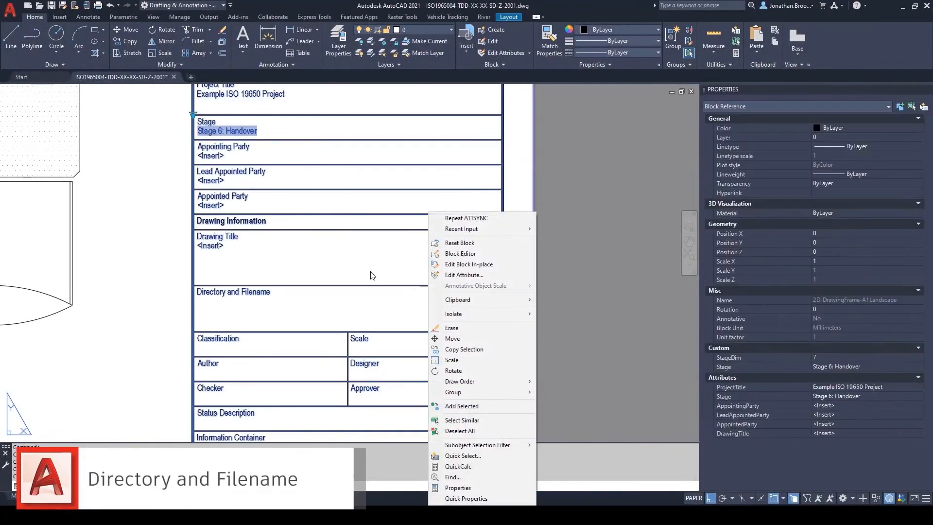
left_click(484, 253)
scroll(483, 249, "up", 5)
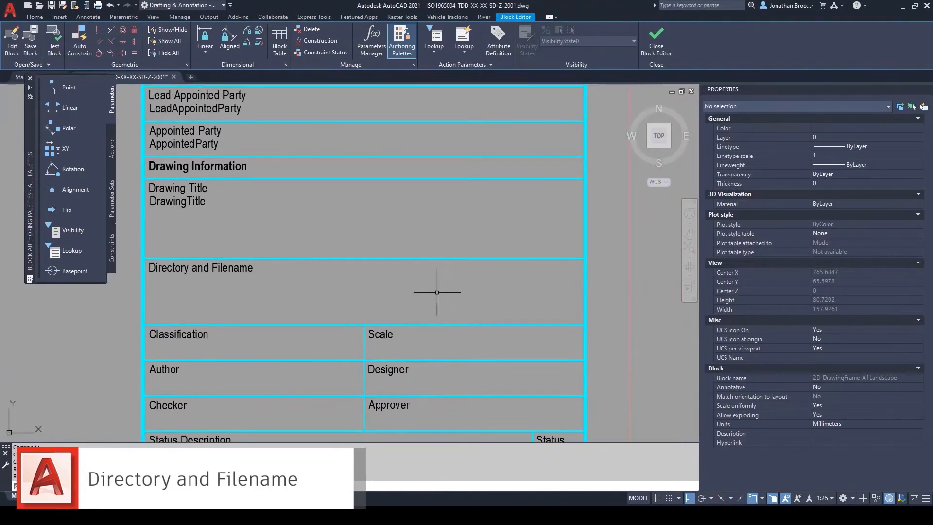
Step: Define a multiline attribute tagged DirectoryAndFilename with prompt "The file path and name of the current file" and place it in the Directory and Filename cell
left_click(499, 41)
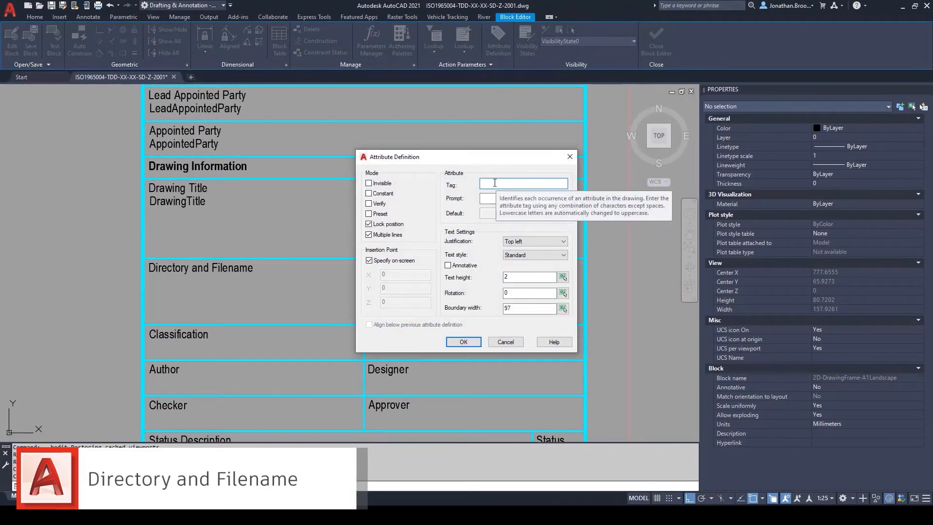
type("DirectoryAndFilename")
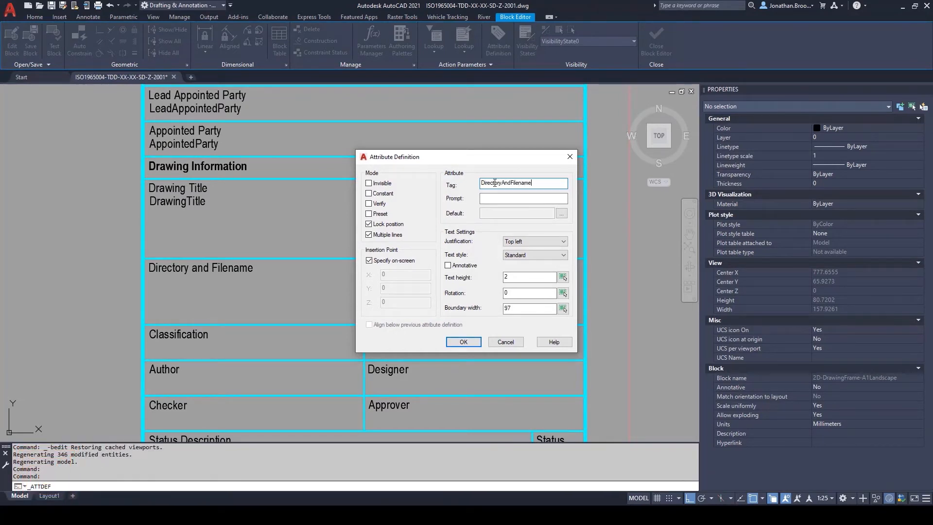
left_click(488, 197)
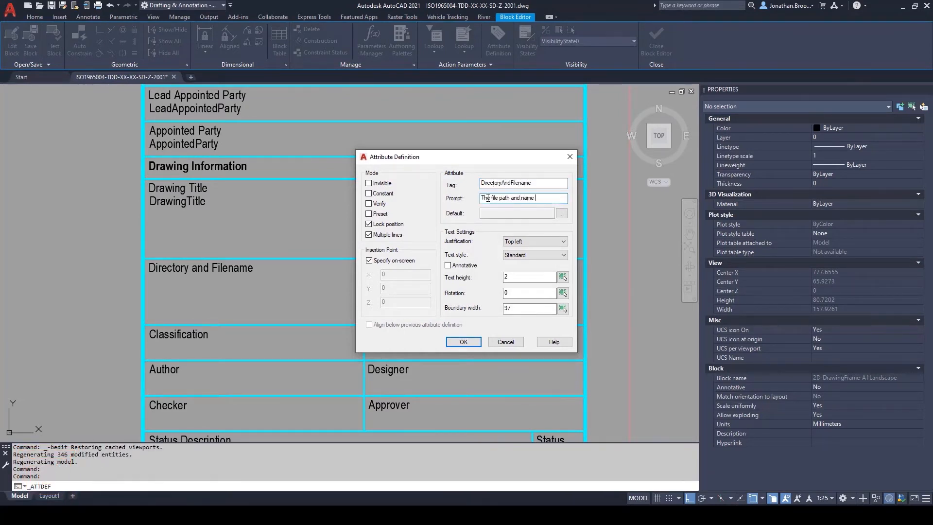
type("The file path and name of the current file")
key("Return")
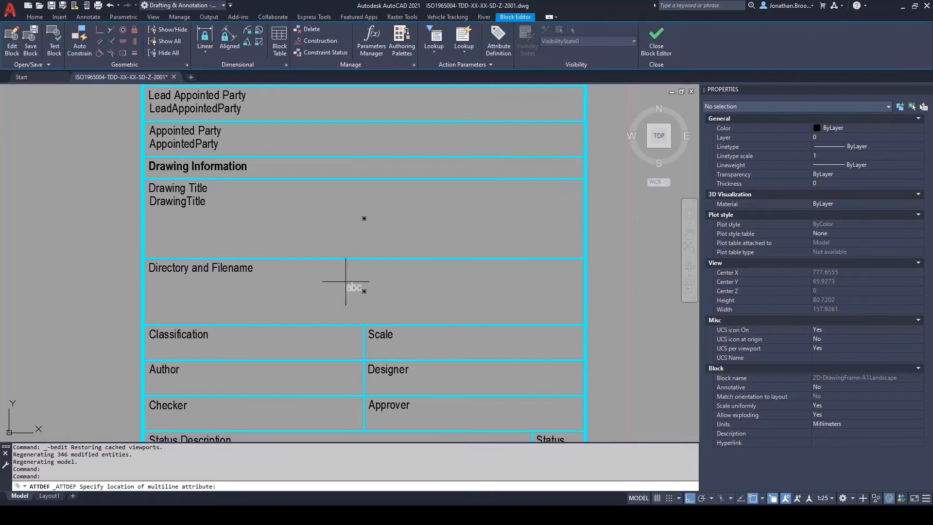
left_click(183, 287)
Step: Insert a Filename field showing path and filename as the attribute's default value and accept the definition
left_click(346, 259)
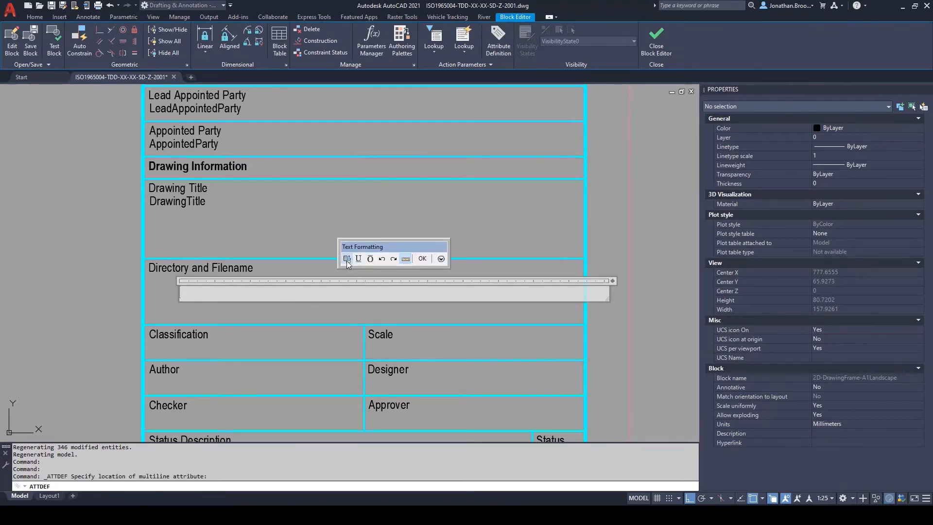
left_click_drag(403, 208, 401, 238)
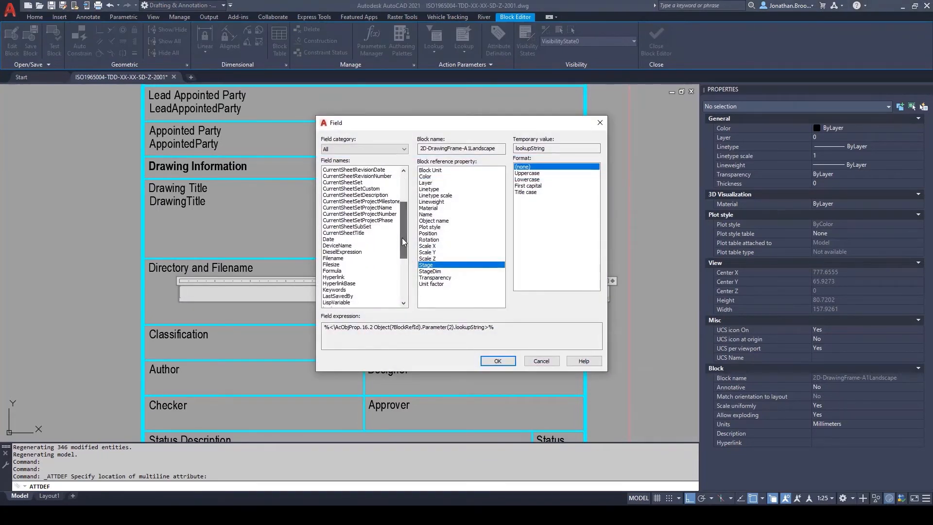
left_click(334, 258)
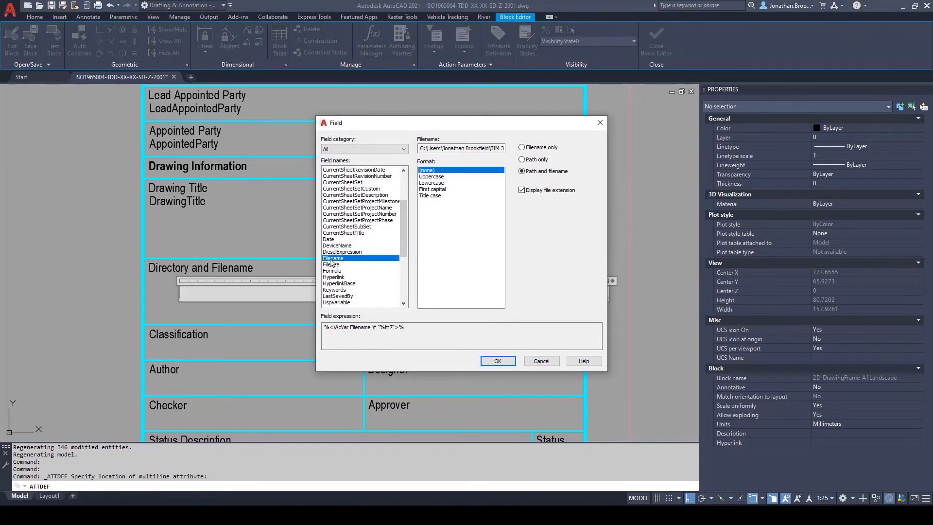
left_click(546, 149)
left_click(522, 159)
left_click(522, 171)
left_click(498, 360)
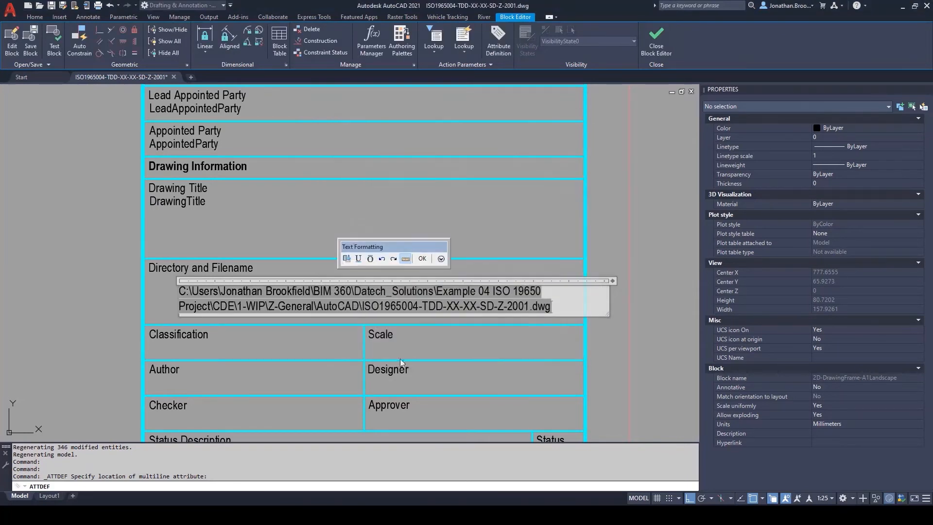
left_click(422, 258)
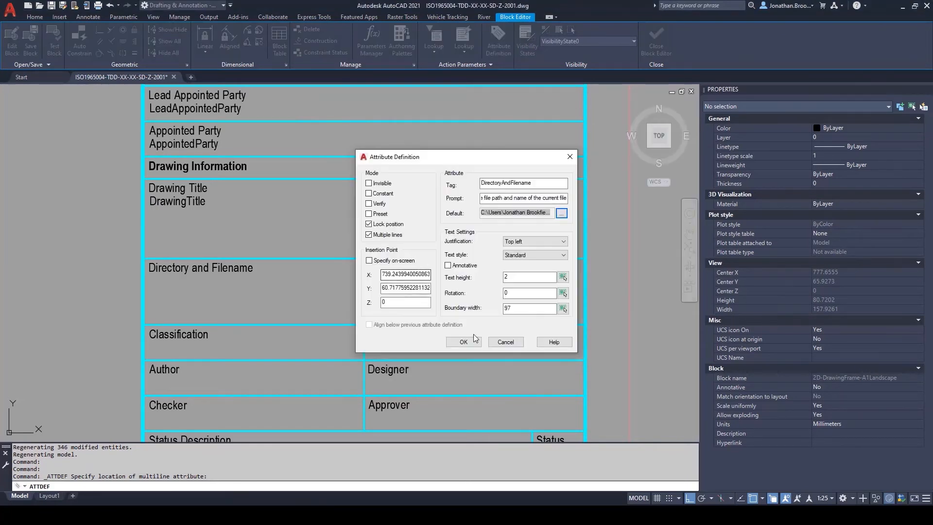
left_click(432, 339)
Step: Move the new attribute onto the start point of the Directory and Filename label
type("m")
key("Return")
middle_click_drag(285, 294, 353, 302)
left_click(354, 301)
key("Return")
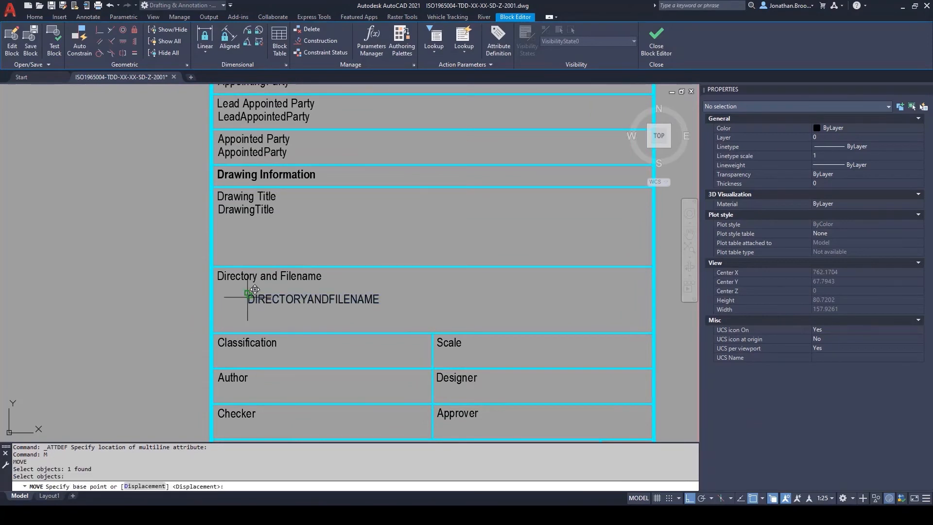
left_click(248, 294)
scroll(222, 272, "up", 4)
left_click(211, 263)
Step: Move the attribute 3 units straight down so it sits beneath the Directory and Filename label
type("m")
key("Return")
key("p")
key("Return")
scroll(248, 248, "down", 4)
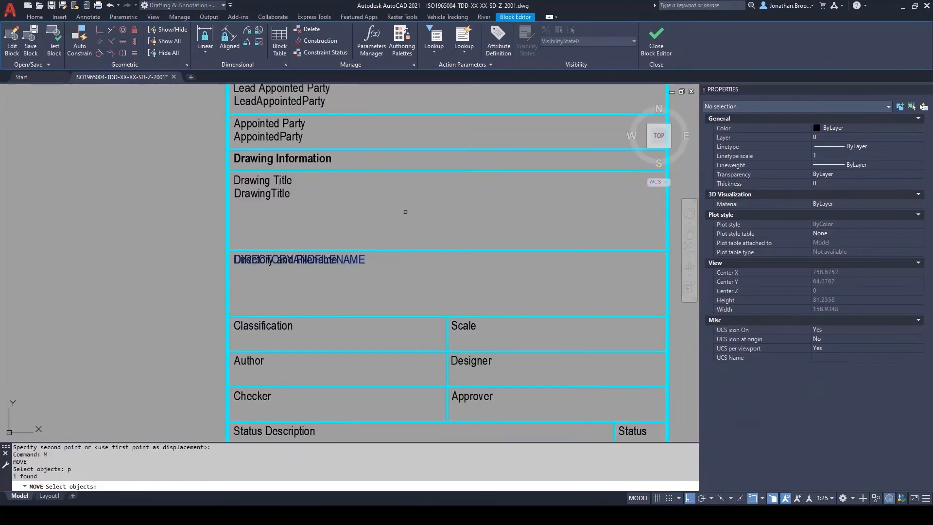
key("Return")
left_click(447, 193)
type("3")
key("Return")
Step: Retype the attribute's tag in mixed case as DirectoryAndFilename
left_click(311, 281)
left_click(305, 267)
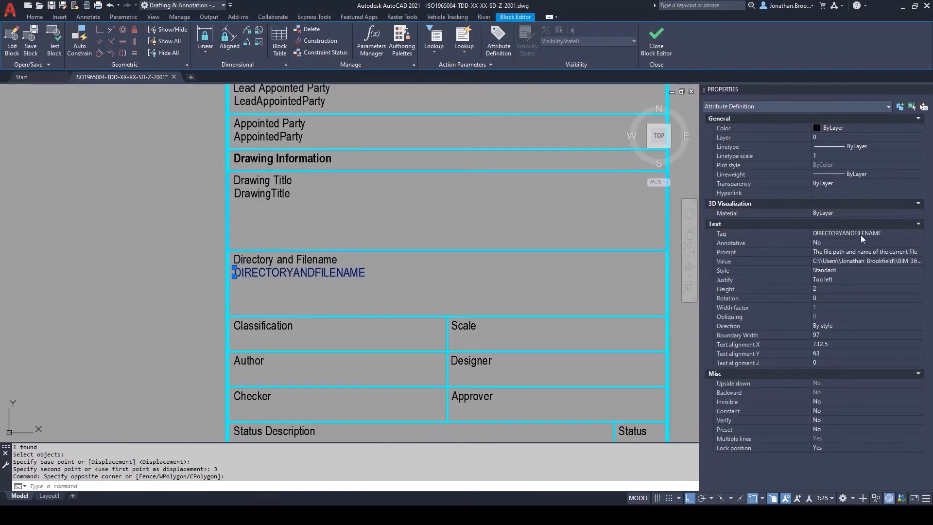
left_click(861, 235)
type("DirectoryAndFi")
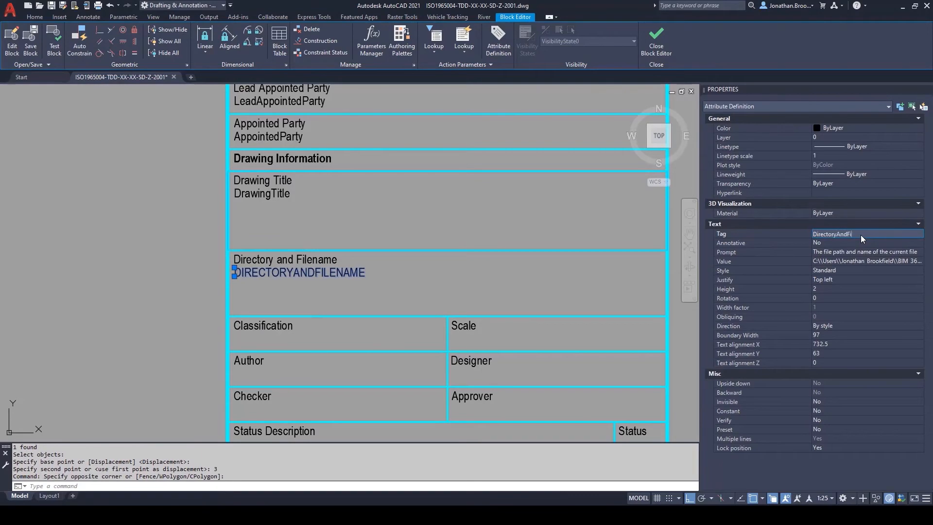
type("lename")
key("Return")
key("Escape")
Step: Close the Block Editor and save the title block with its directory and filename attribute
middle_click_drag(398, 299, 361, 289)
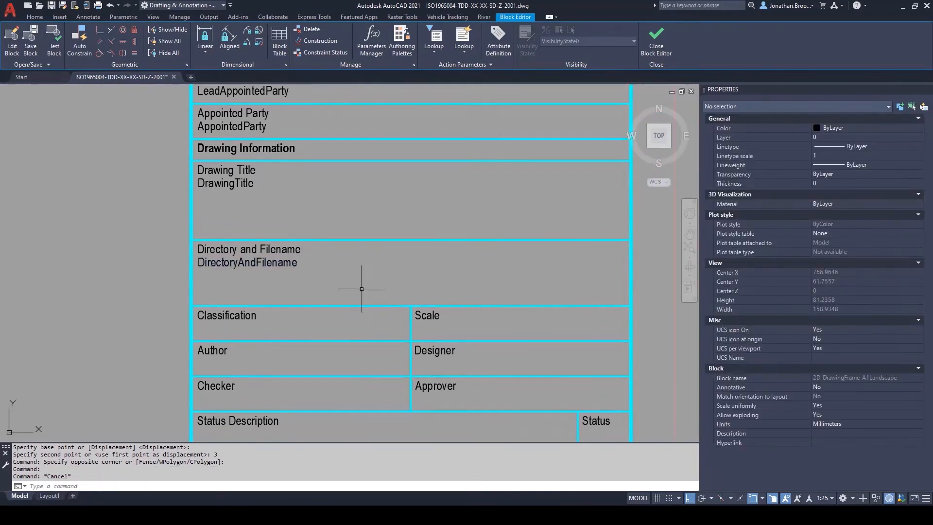
scroll(362, 289, "down", 3)
left_click(647, 41)
left_click(457, 255)
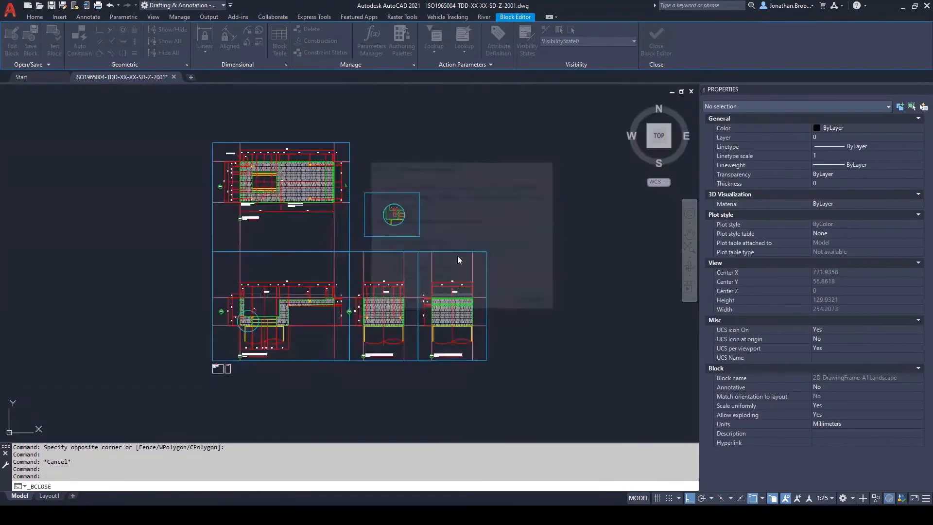
Step: Run ATTSYNC on the layout's title block to bring in the directory and filename attribute
middle_click_drag(377, 282, 355, 278)
type("ATTSYNC")
key("Return")
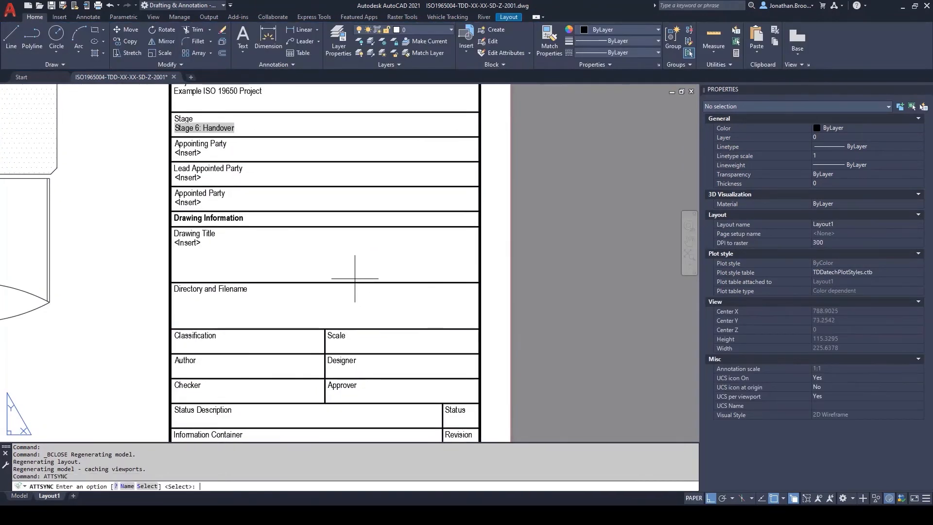
key("Return")
left_click(353, 281)
key("Return")
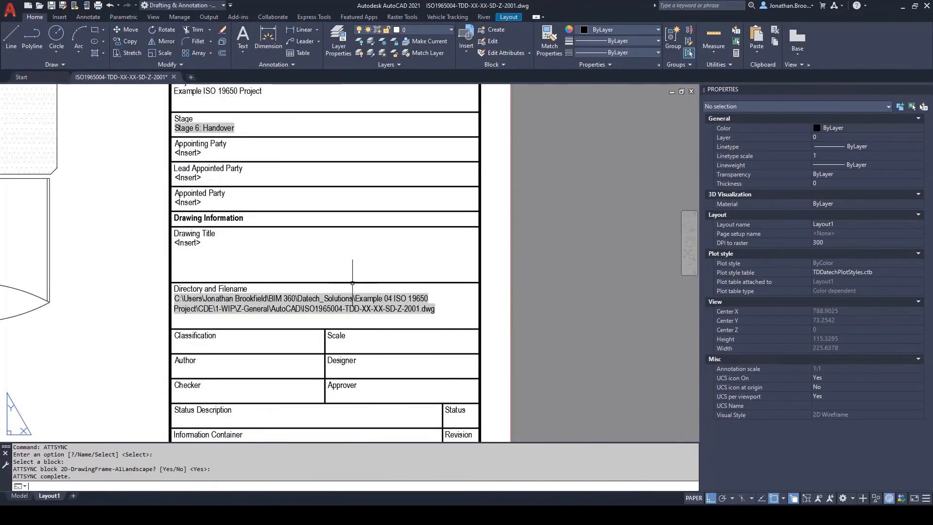
Step: Reopen the title block in the Block Editor
scroll(353, 282, "up", 3)
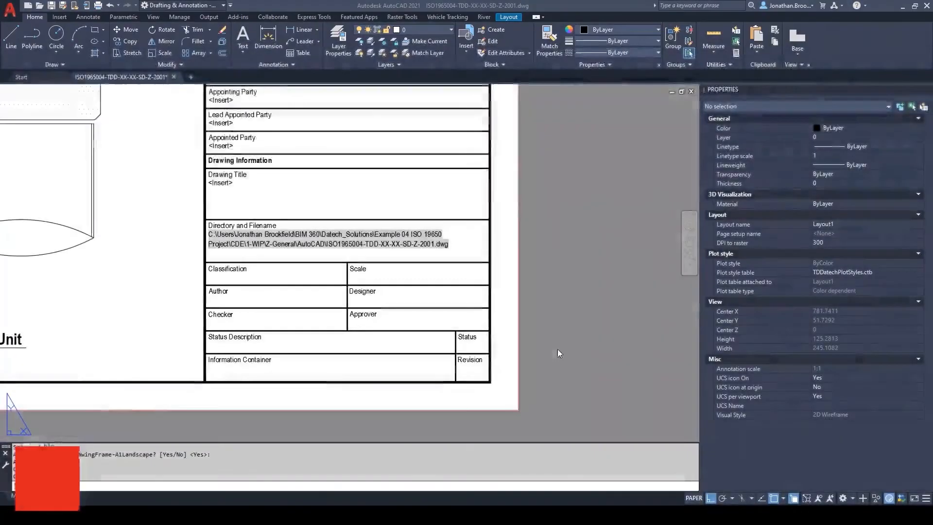
left_click(490, 302)
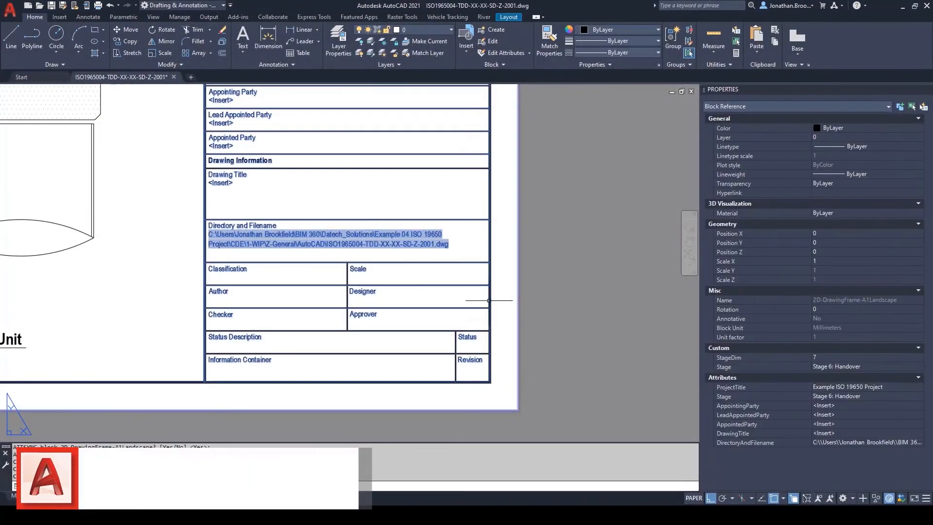
right_click(489, 301)
left_click(534, 49)
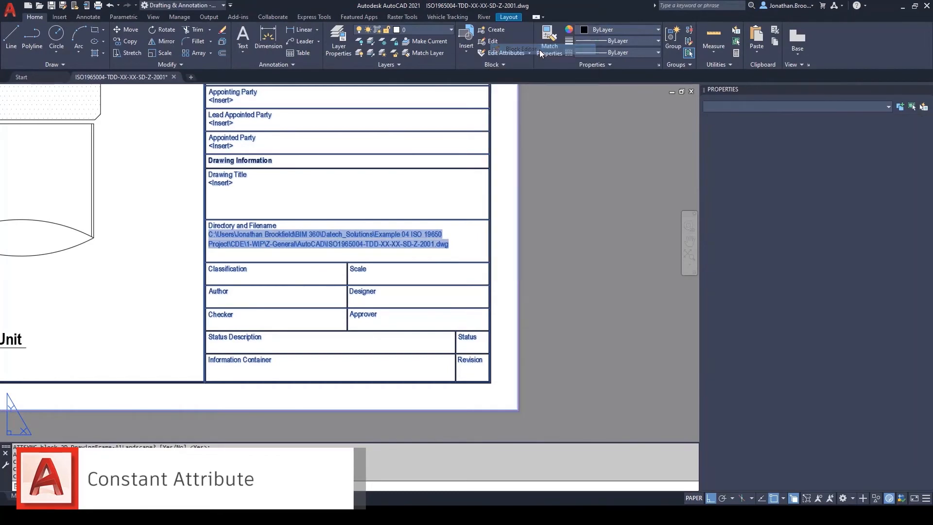
Step: Define a constant, top-left justified attribute tagged Classification with default "FI_60_25: Drawing rendition (DR)" and place it just above the Classification cell
scroll(492, 373, "up", 6)
middle_click_drag(507, 368, 393, 312)
scroll(466, 369, "up", 4)
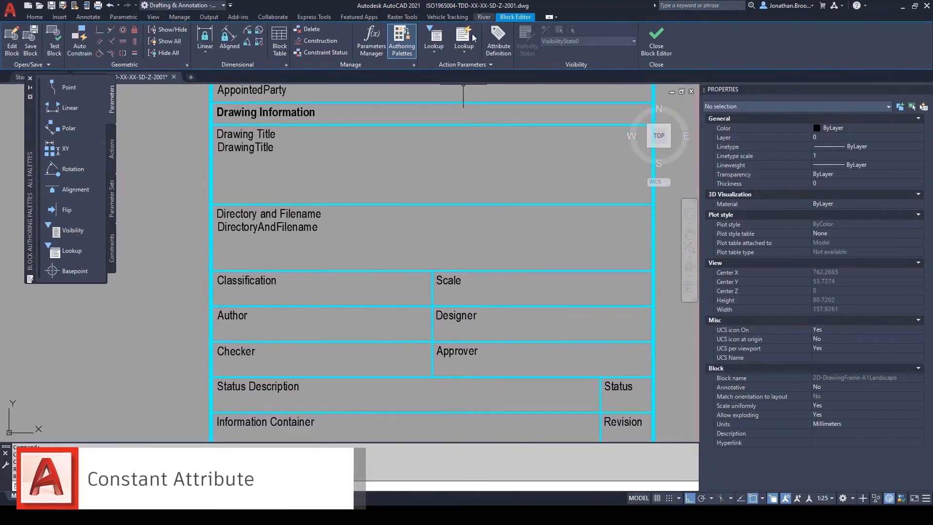
left_click(492, 52)
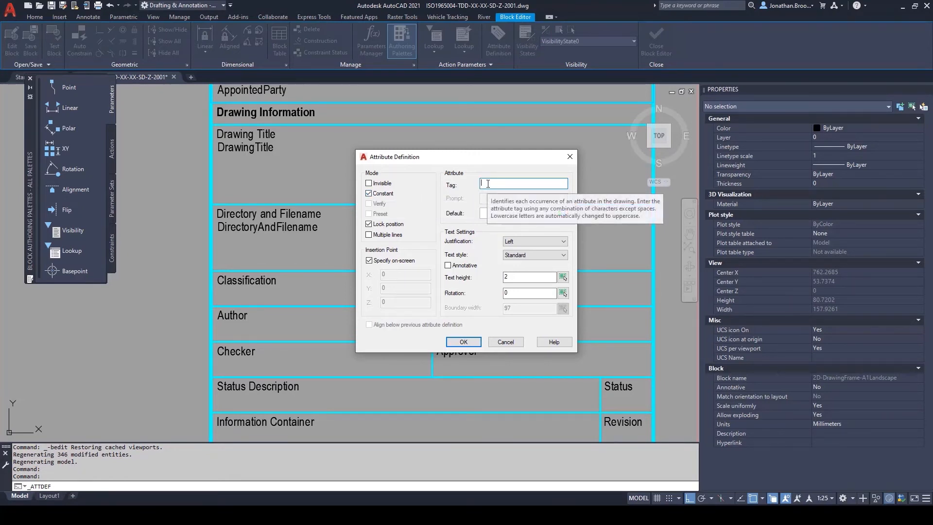
type("Classification")
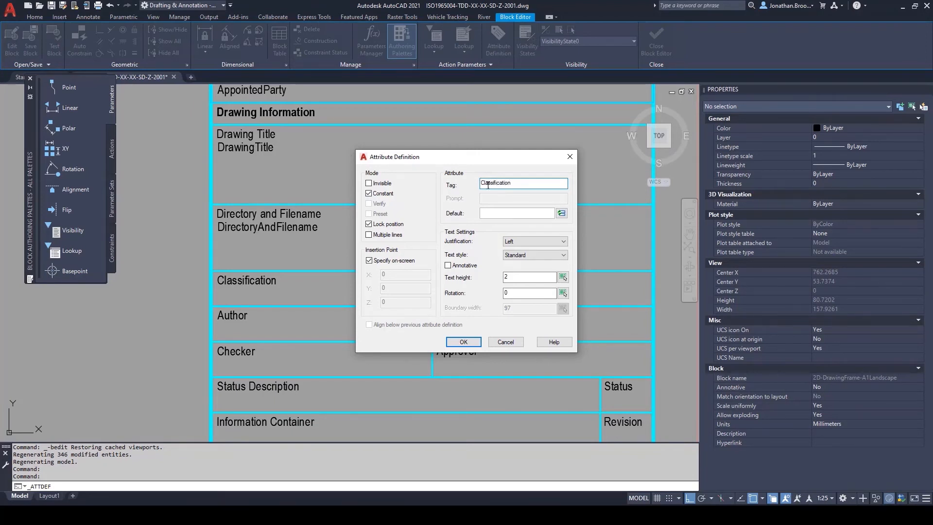
left_click(504, 214)
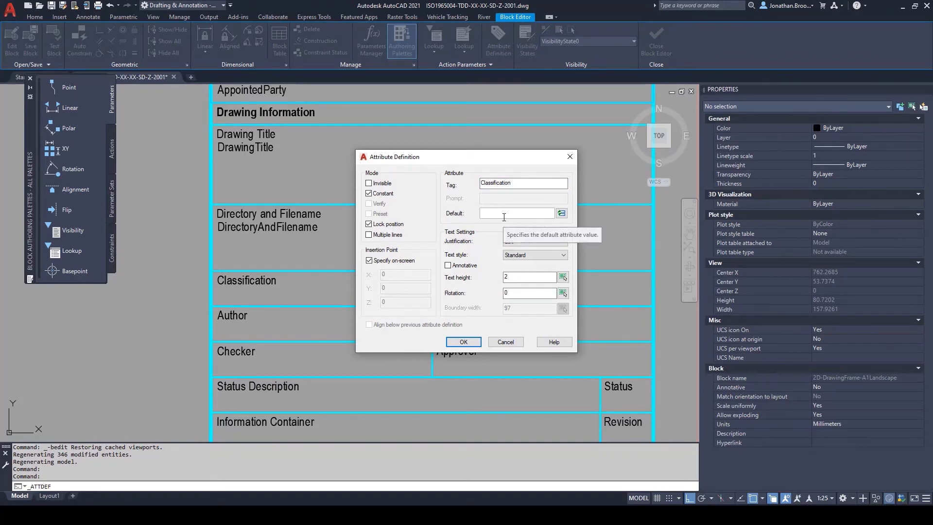
type("FI_60_25: Drawing rendition (")
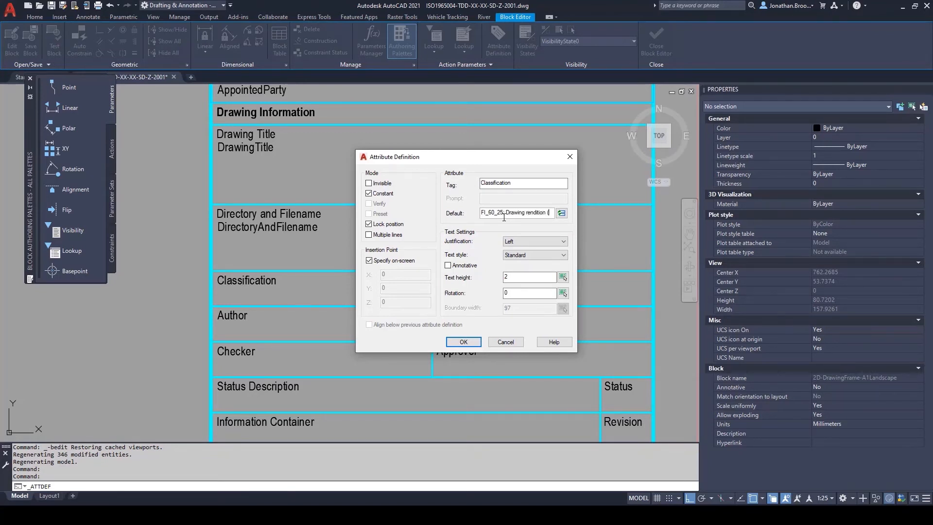
left_click(523, 241)
left_click(529, 290)
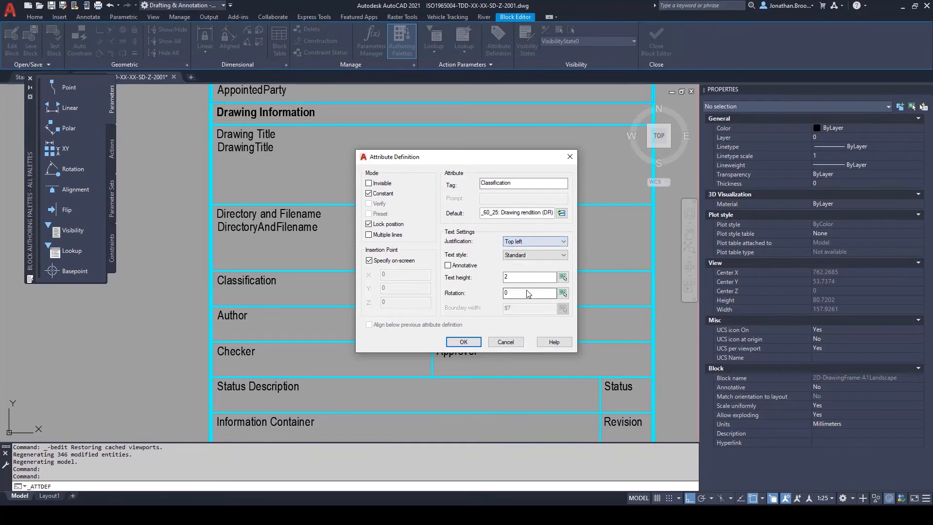
left_click(450, 342)
left_click(316, 253)
Step: Move the classification attribute onto the start point of the Classification label
type("M")
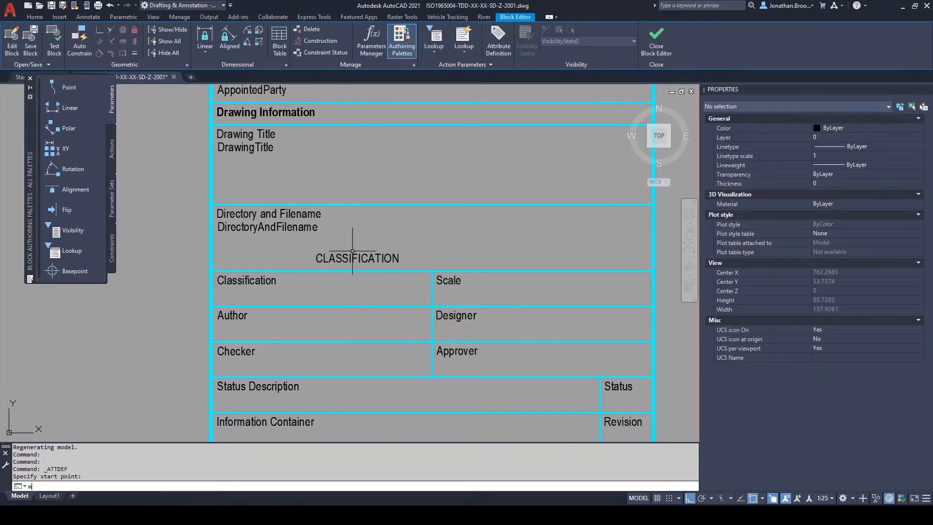
key("Return")
left_click(350, 256)
key("Return")
left_click(316, 253)
left_click(217, 275)
Step: Move the classification attribute 3 units straight down, beneath its label
type("M")
key("Return")
type("p")
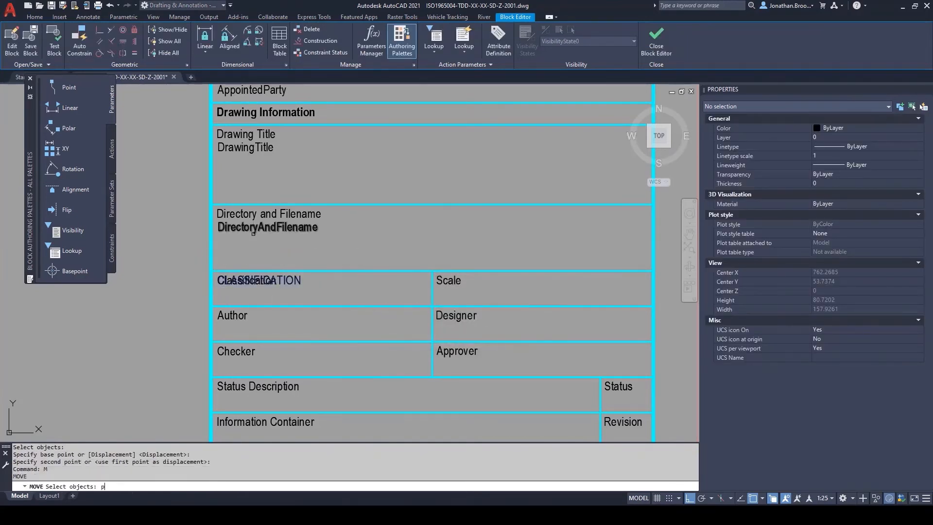
key("Return")
key("Return")
left_click(408, 224)
type("3")
key("Return")
Step: Retype the classification attribute's tag in mixed case as Classification
left_click(314, 291)
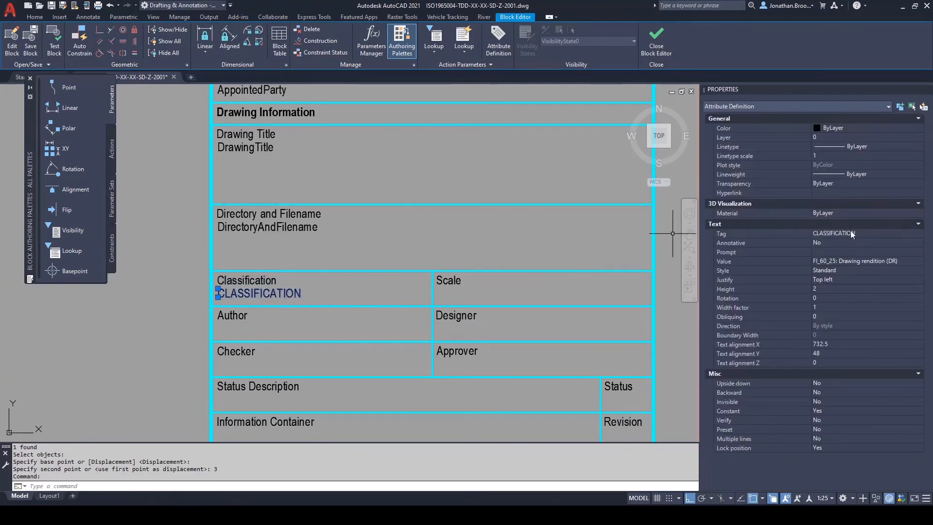
left_click(852, 233)
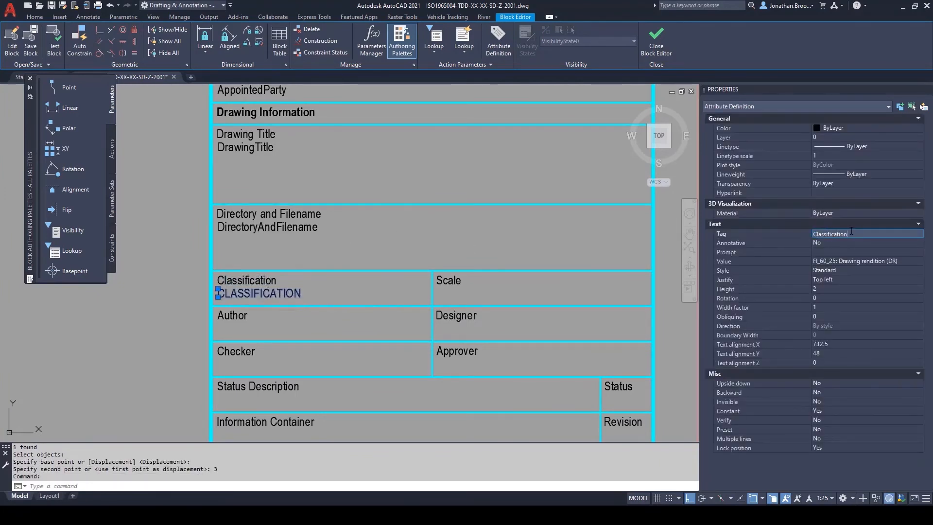
type("Classification")
key("Return")
key("Escape")
Step: Close the Block Editor and save the title block with its constant classification attribute
scroll(443, 223, "down", 3)
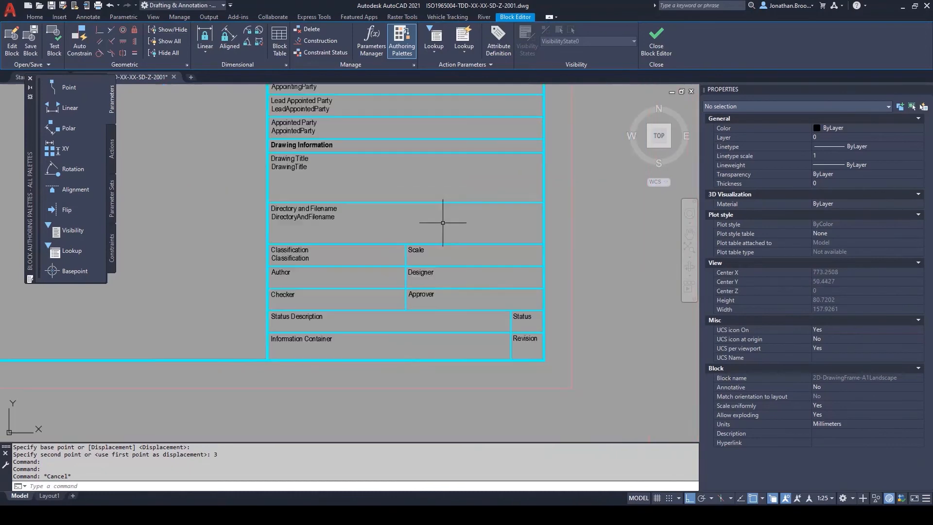
middle_click_drag(452, 223, 404, 260)
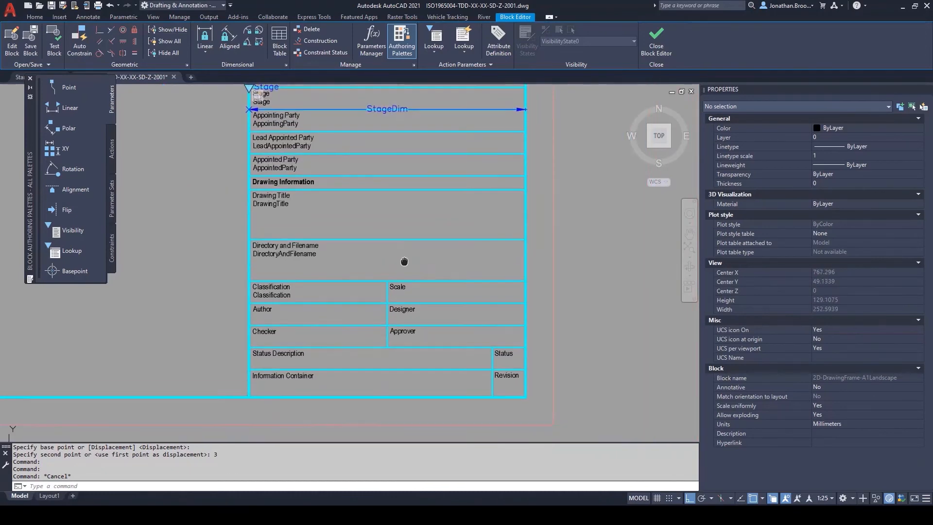
left_click(661, 50)
left_click(416, 252)
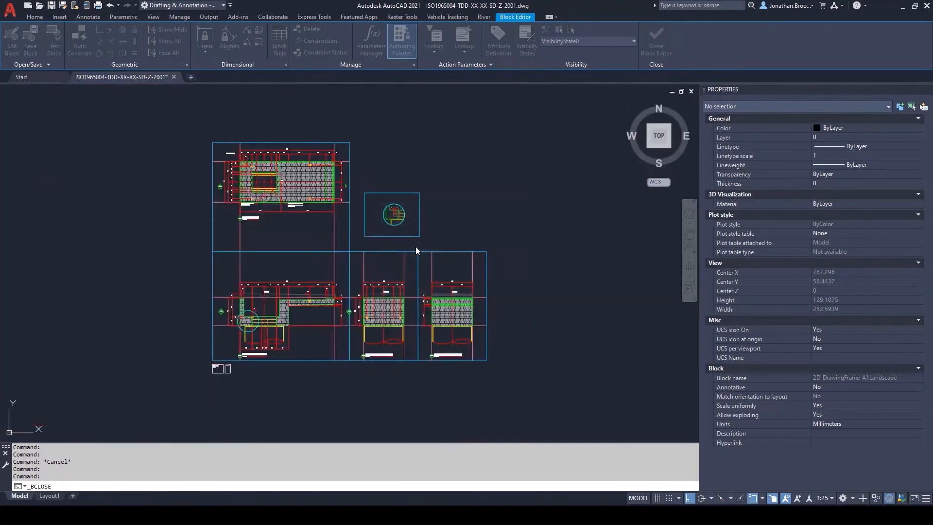
Step: Synchronise the attributes of the 2D-DrawingFrame-A1Landscape title block on the layout with ATTSYNC
scroll(266, 286, "up", 2)
middle_click_drag(293, 285, 281, 272)
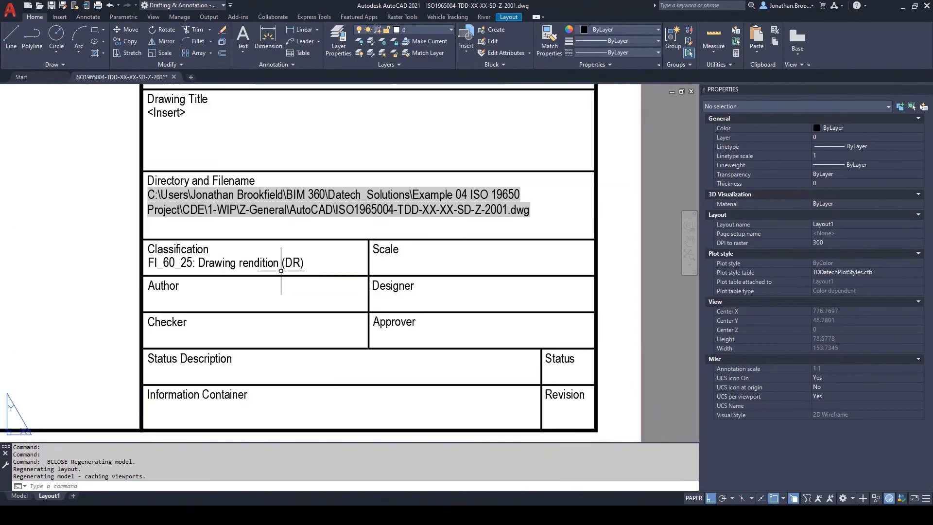
type("attsync")
key("Return")
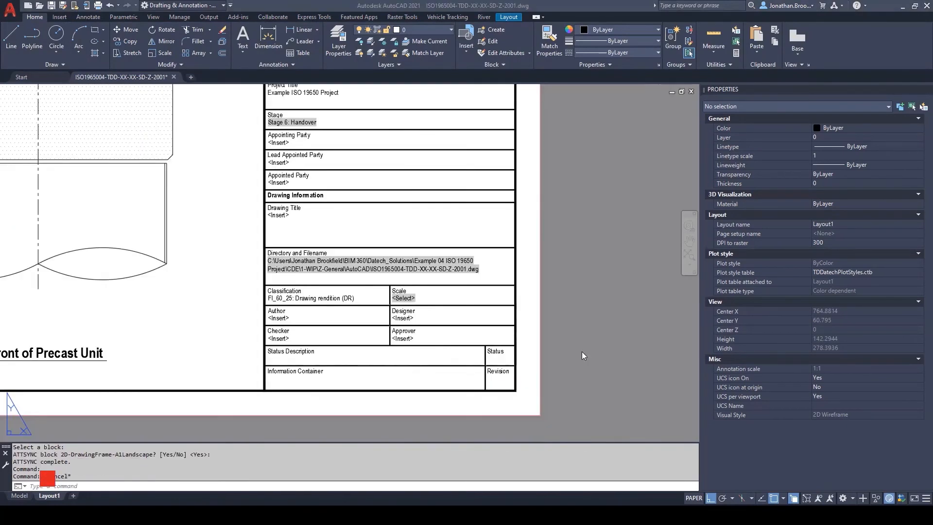
middle_click_drag(579, 349, 605, 338)
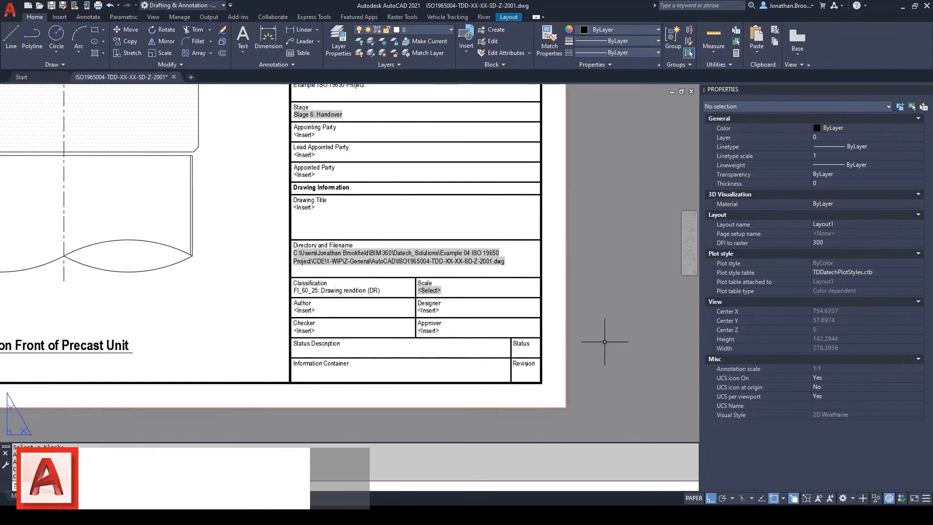
Step: Set the title block's Scale lookup to As shown and regenerate the layout
left_click(537, 323)
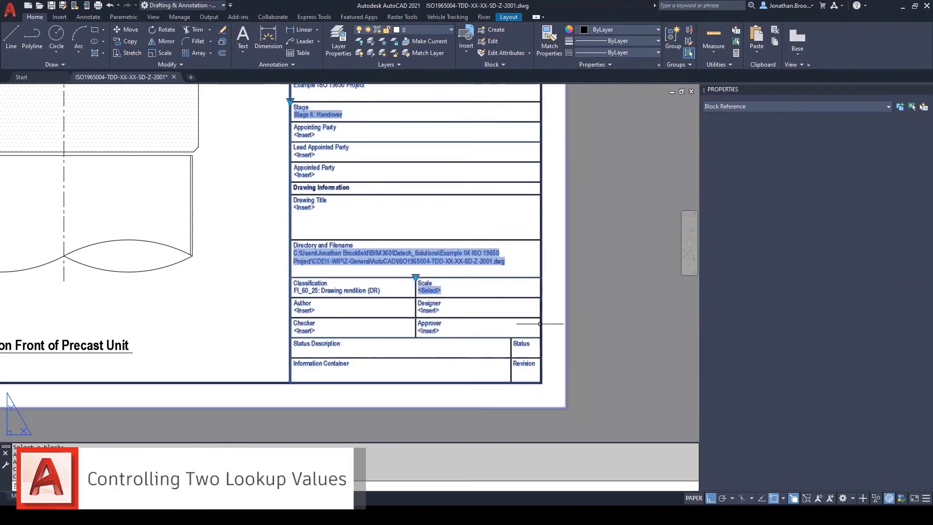
left_click(414, 277)
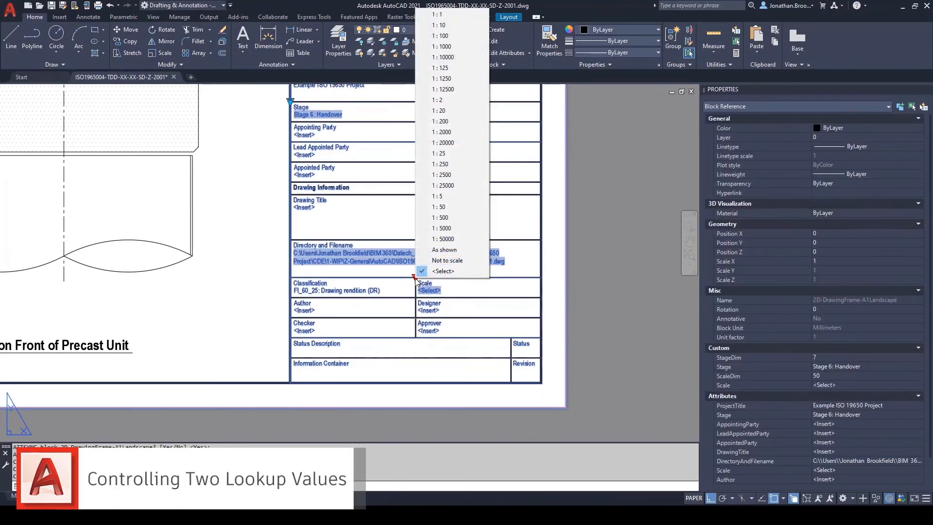
left_click(448, 250)
key("Escape")
type("RE")
key("Return")
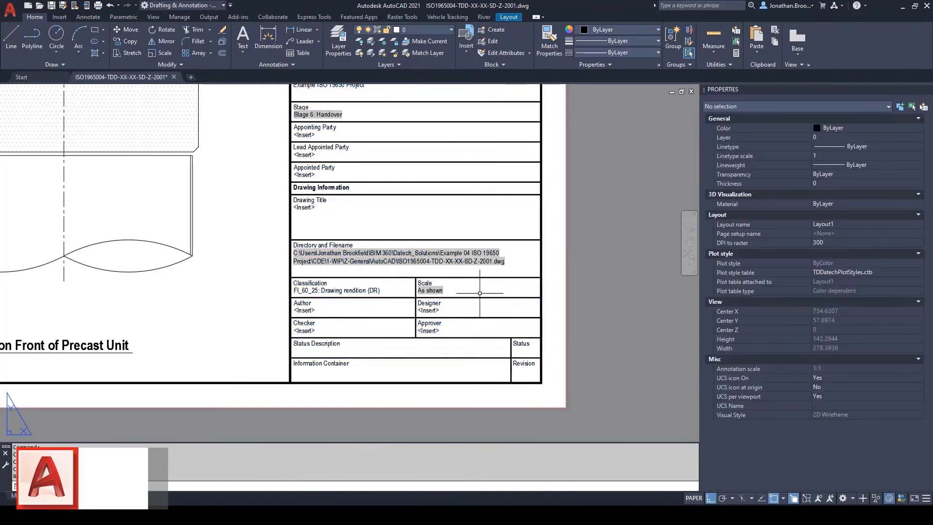
Step: Open the title block in the Block Editor and close the Block Authoring Palettes
scroll(474, 311, "up", 2)
middle_click_drag(464, 301, 470, 264)
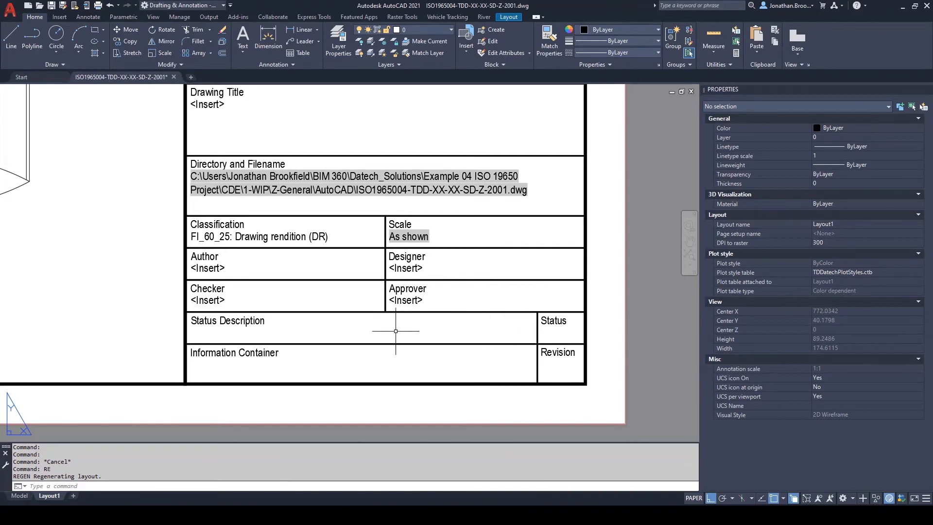
left_click(625, 385)
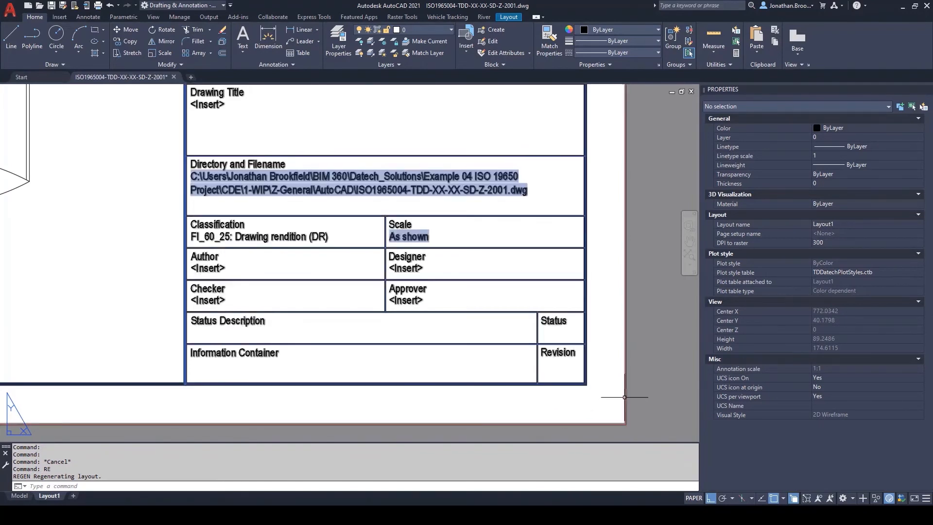
right_click(615, 378)
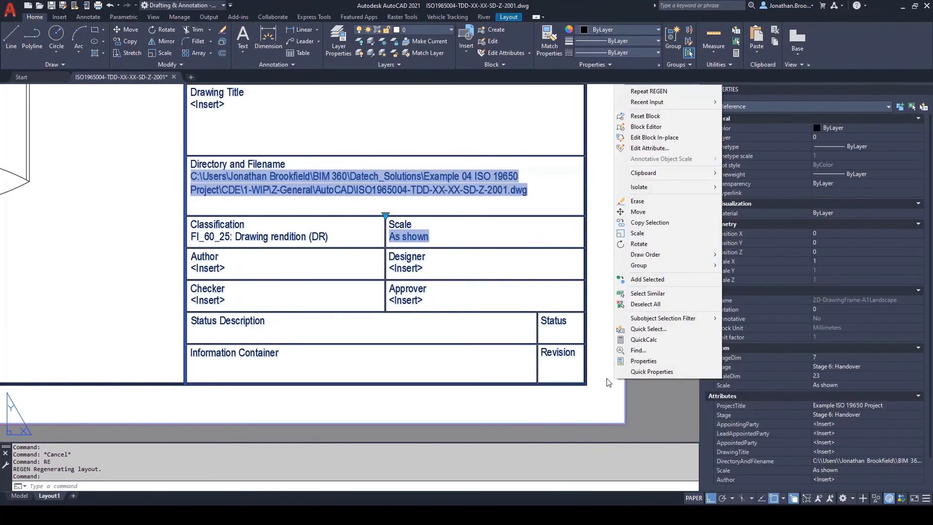
left_click(645, 130)
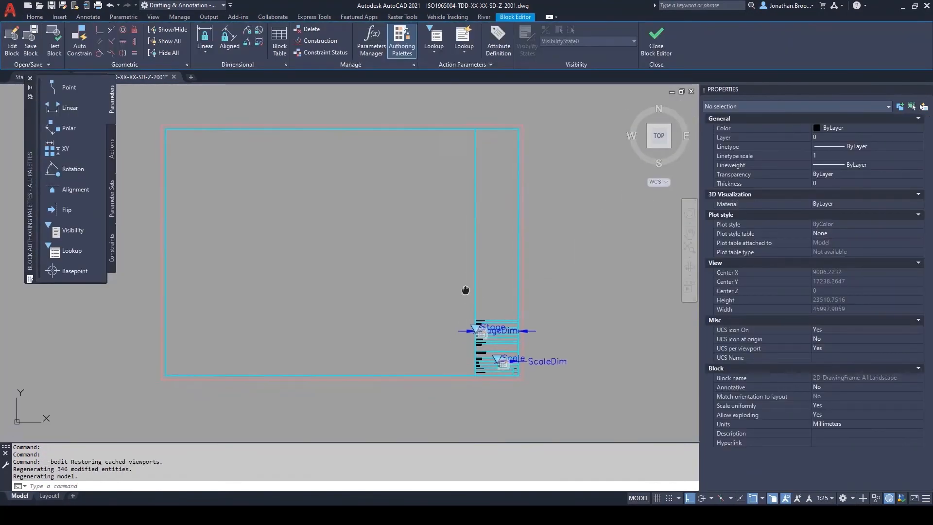
scroll(505, 365, "up", 10)
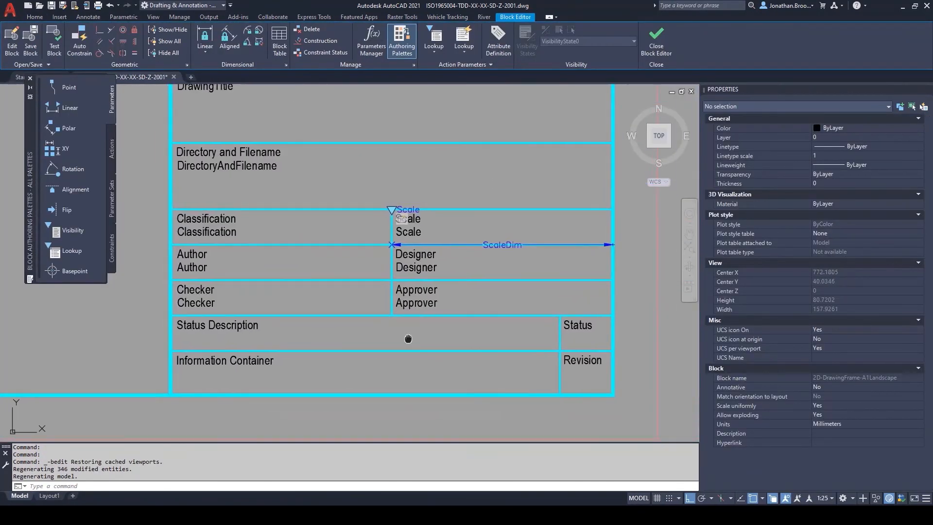
left_click(30, 79)
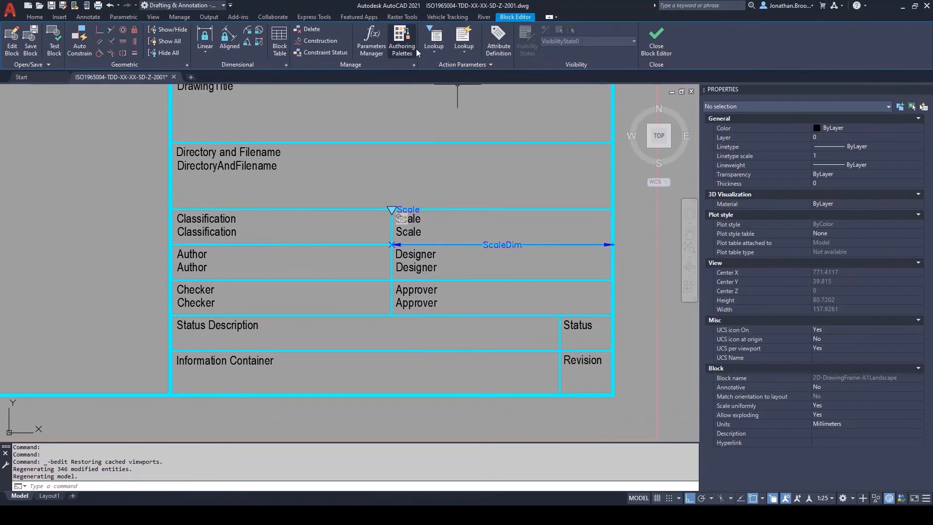
Step: Add a linear parameter with 0 grips along the full lower edge of the Status Description cell
left_click(432, 51)
left_click(444, 94)
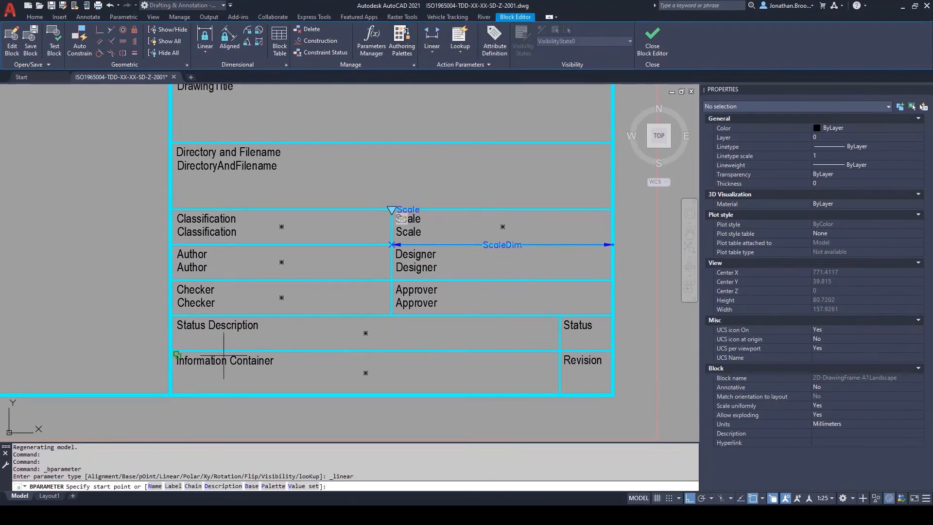
left_click(171, 350)
left_click(560, 350)
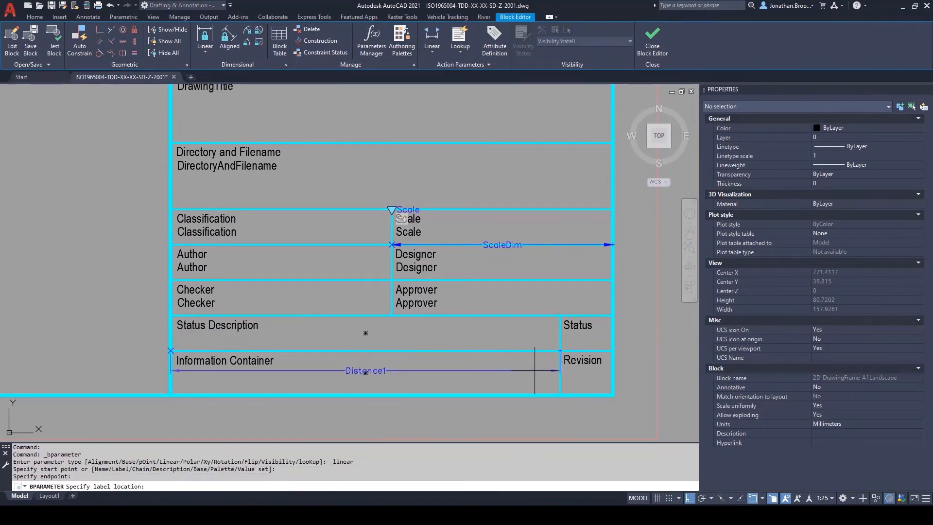
left_click(540, 350)
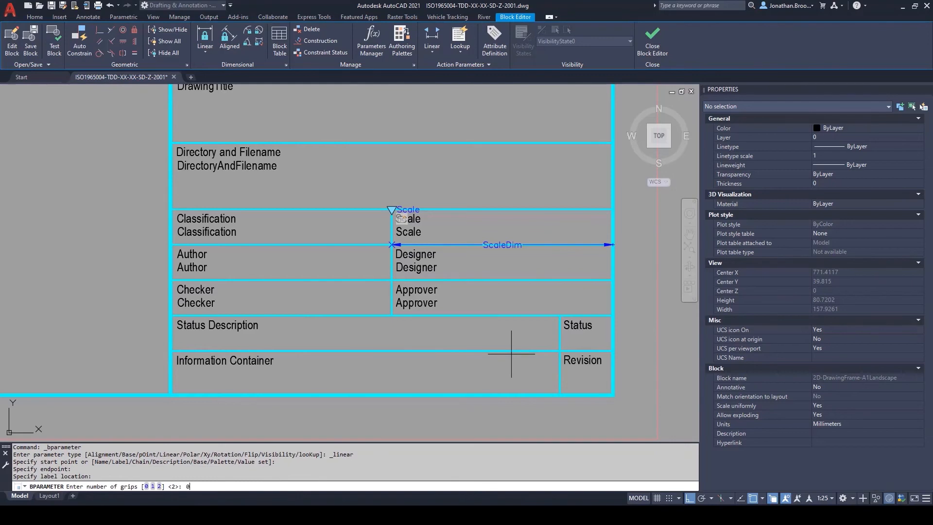
type("0")
key("Return")
scroll(401, 365, "up", 2)
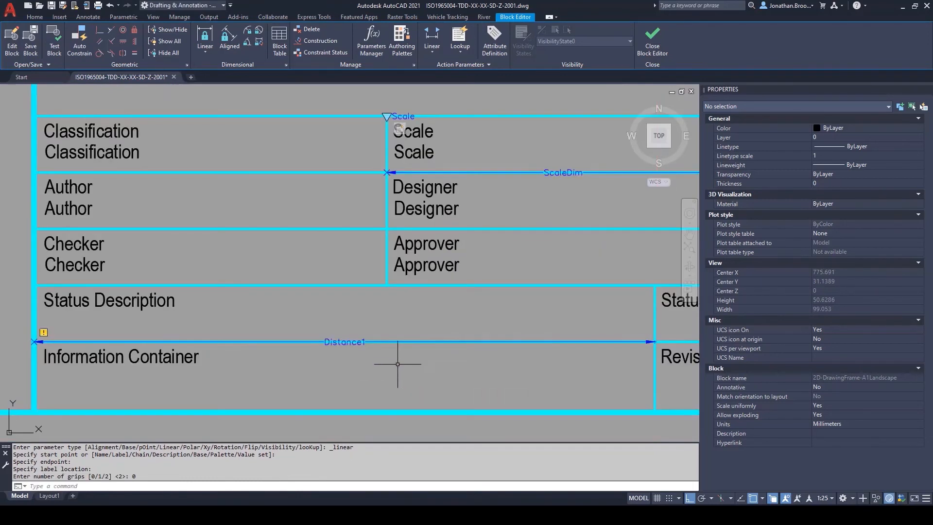
Step: Rename the new linear parameter under the Status Description cell as StatusDescriptionDim
left_click(364, 341)
middle_click_drag(369, 327, 419, 333)
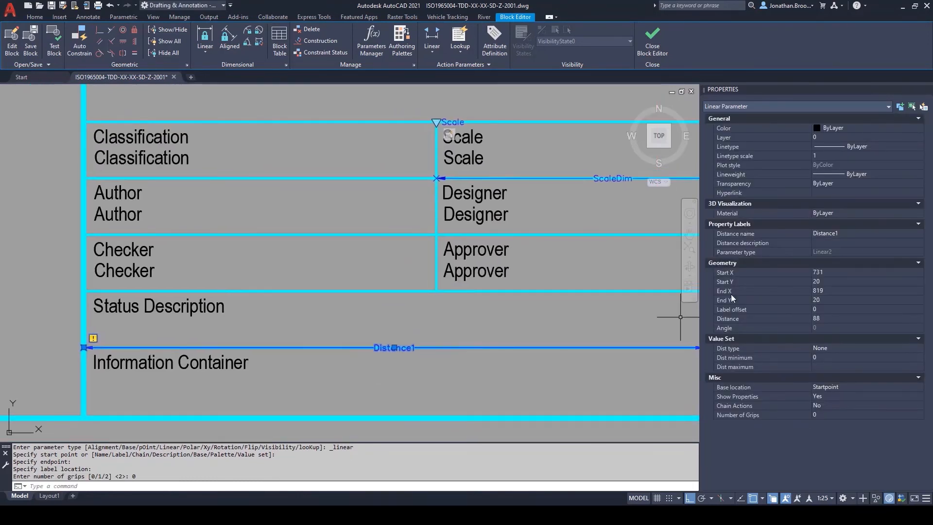
left_click(844, 234)
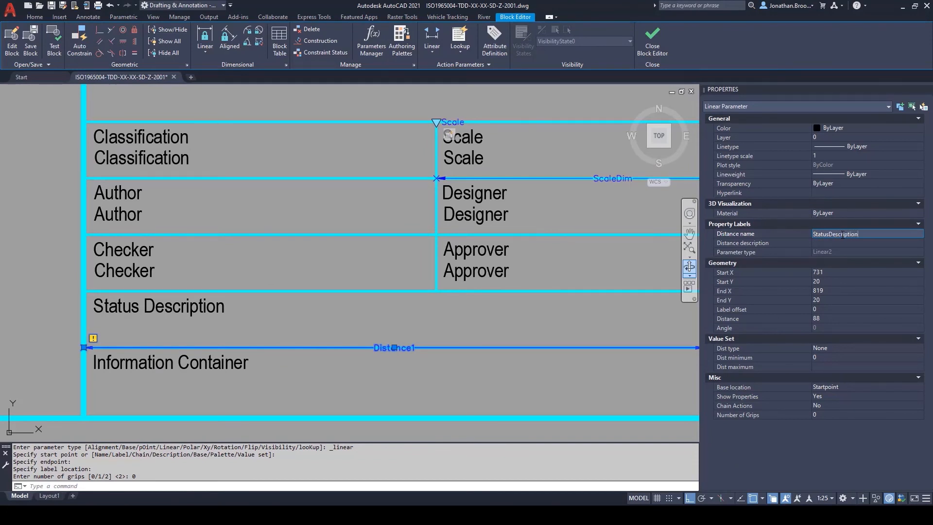
key("Return")
key("Escape")
scroll(614, 343, "down", 3)
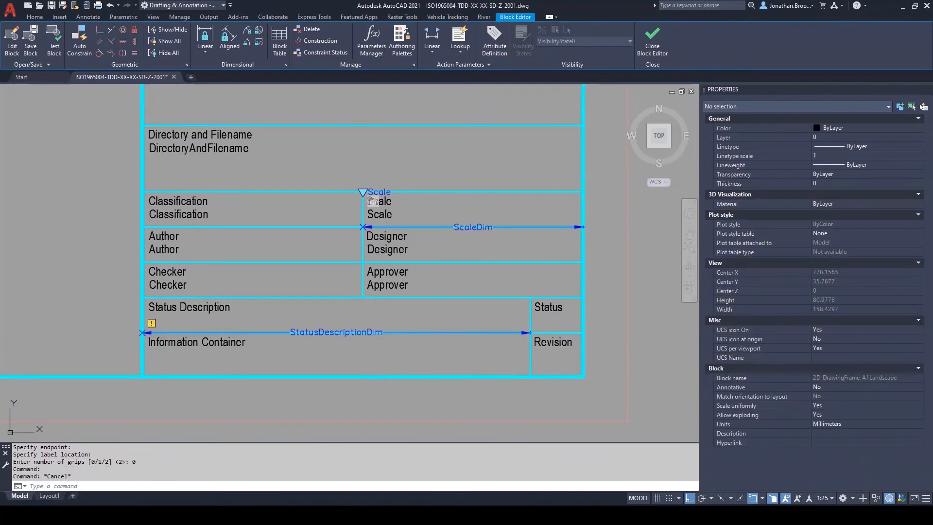
Step: Add a lookup parameter with the default single grip at the upper-left corner of the Status Description cell
left_click(432, 50)
left_click(448, 225)
scroll(158, 303, "up", 4)
left_click(145, 287)
key("Return")
scroll(148, 287, "down", 2)
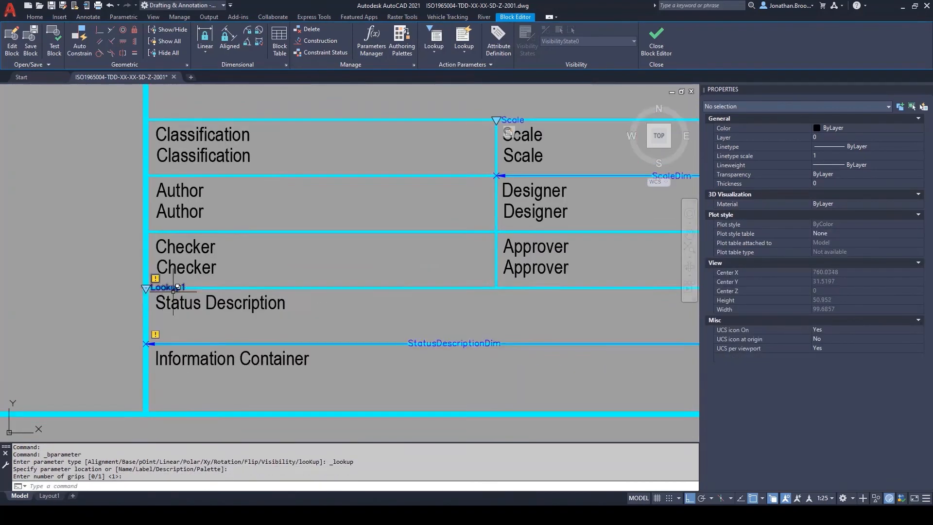
Step: Rename the lookup parameter at the Status Description cell as Status Description
middle_click_drag(172, 288, 114, 277)
left_click(115, 277)
left_click(852, 234)
type("Status Description")
key("Return")
key("Escape")
scroll(134, 266, "down", 2)
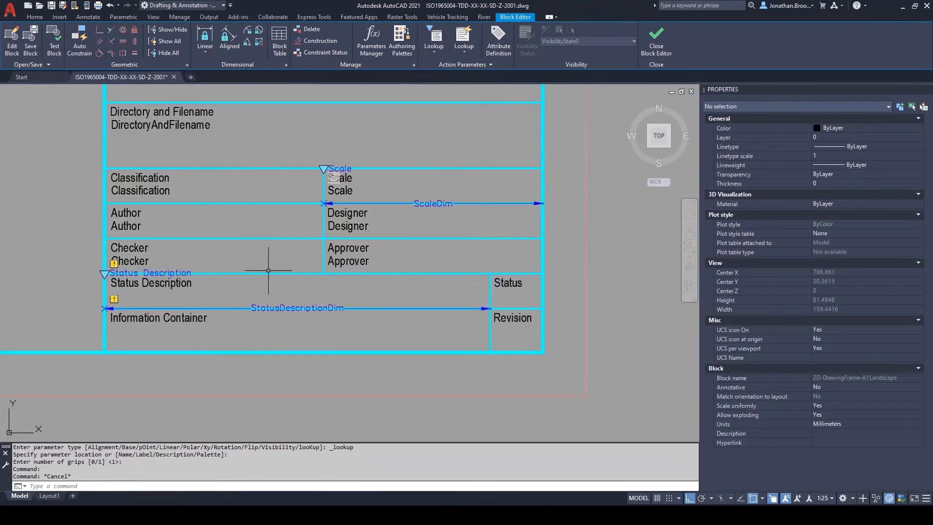
Step: Attach a lookup action to the Status Description parameter and add StatusDescriptionDim as its input property
left_click(464, 35)
scroll(152, 270, "up", 2)
left_click(146, 273)
left_click(430, 204)
left_click(436, 208)
left_click(427, 345)
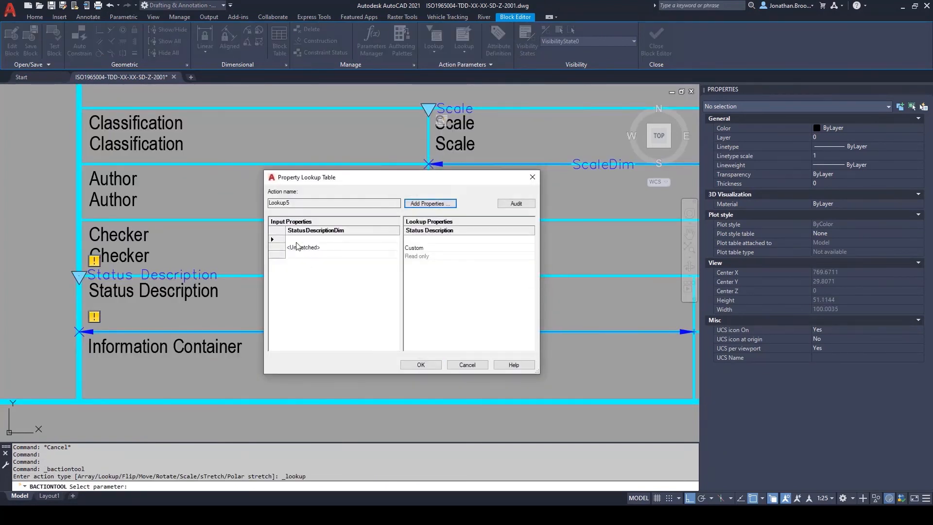
Step: Map input 1 to "Work in progress: Initial status" and input 2 to "Shared: Suitable for coordination" in the lookup table
left_click(299, 240)
type("1")
left_click(445, 240)
type("Work in progress: In")
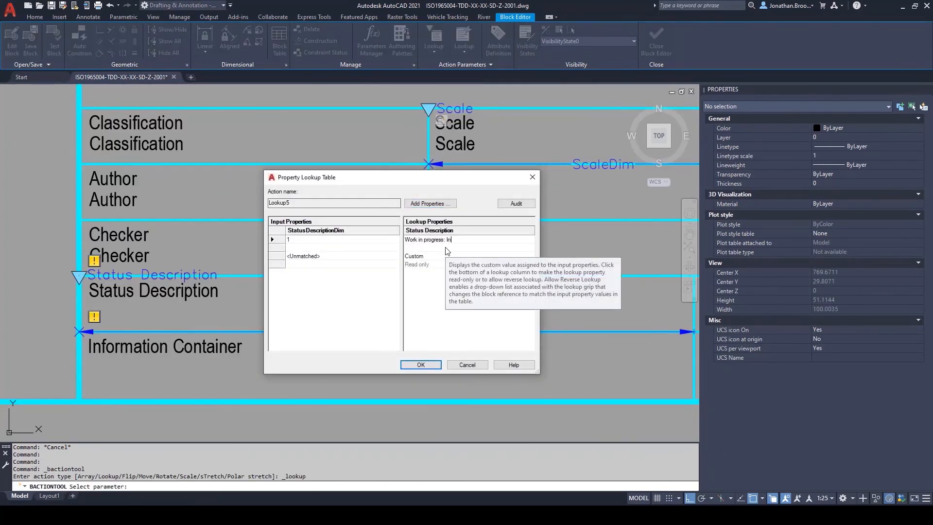
type("itial status")
left_click(316, 248)
type("2")
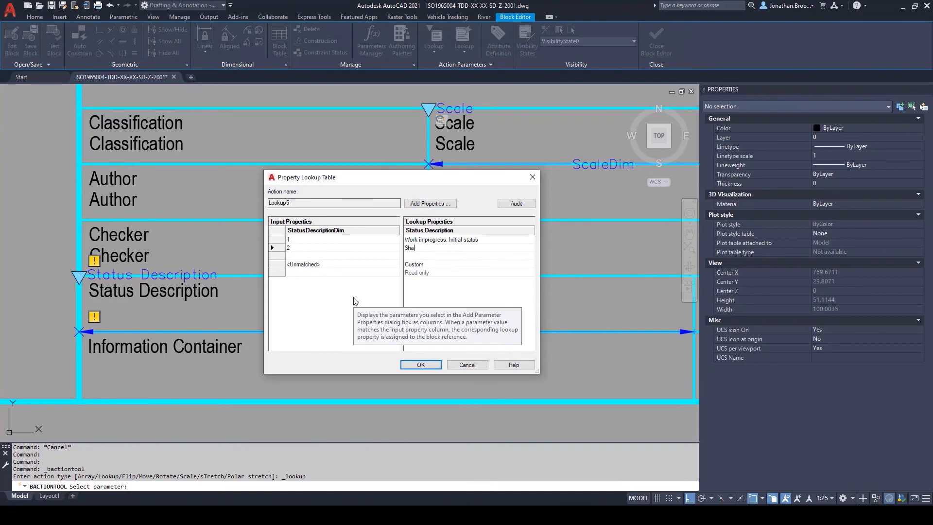
type("ion")
Step: Map input 3 to "Shared: Suitable for information", set the unmatched value to <Select>, and accept the lookup table
left_click(311, 256)
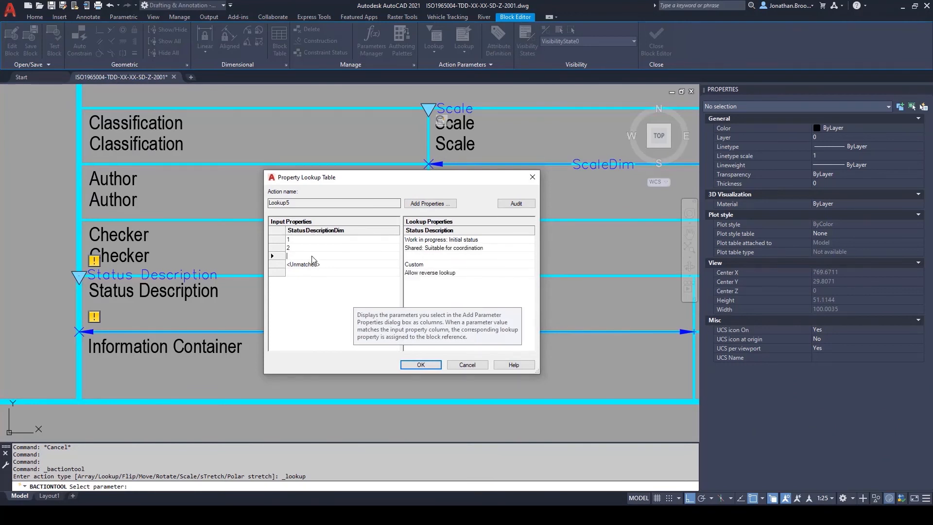
type("3")
left_click(423, 257)
type("Shared: Suita")
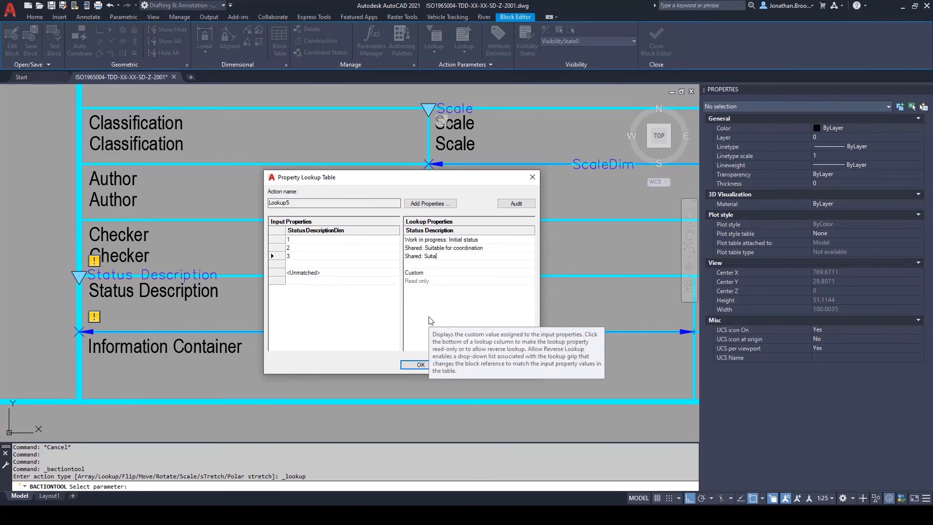
type("ble for information")
left_click(434, 273)
type("<Select>")
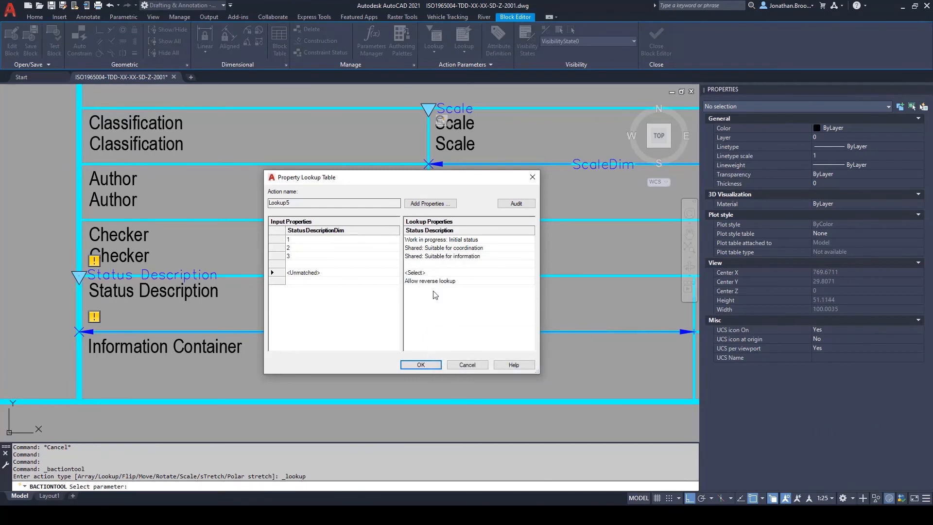
left_click(420, 364)
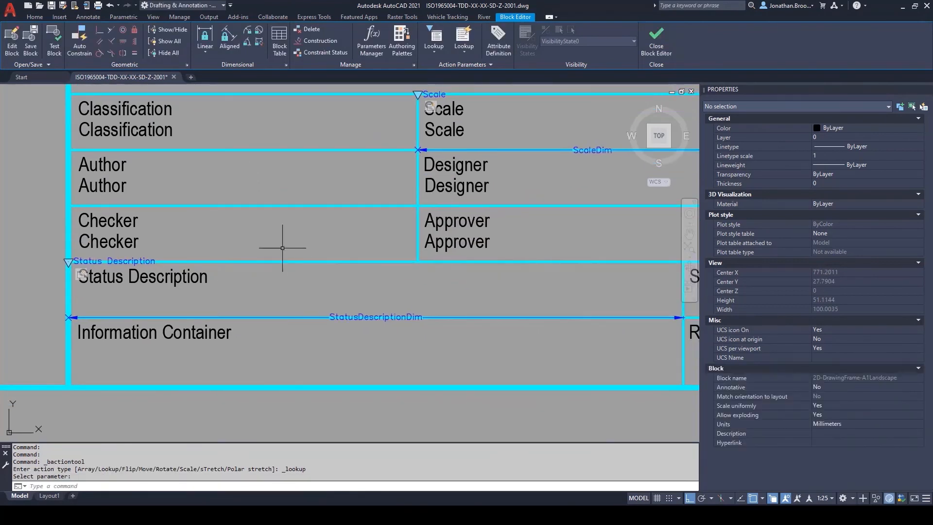
Step: Start a new attribute definition with tag StatusDescription and prompt "The status description of the current drawing"
left_click(499, 38)
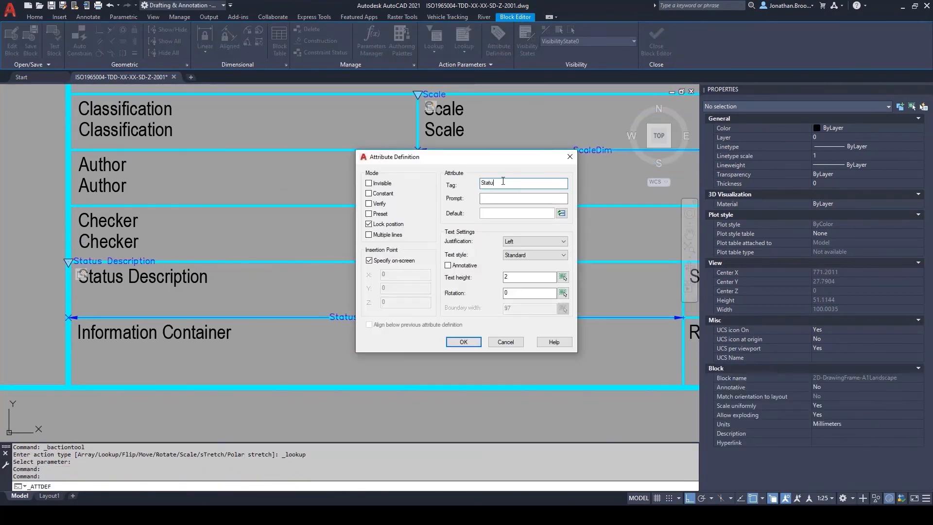
type("StatusDescription")
left_click(496, 199)
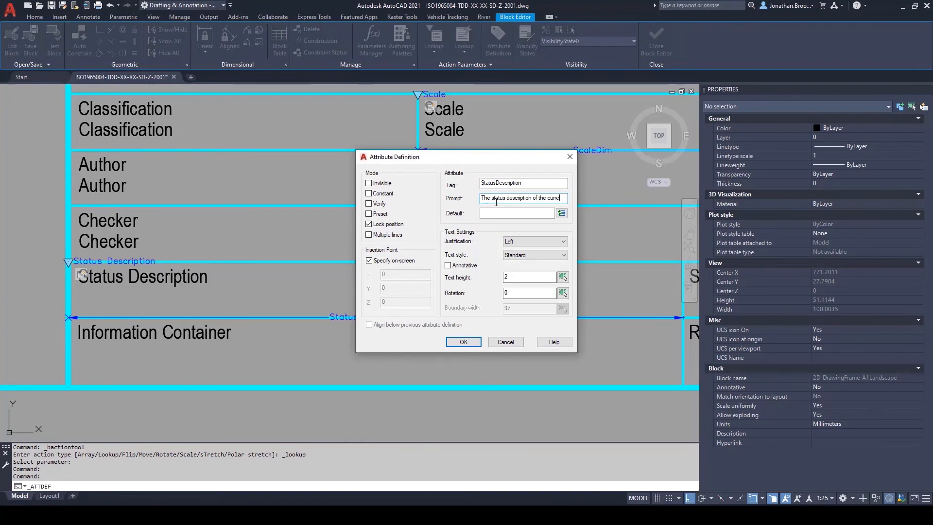
Step: Set the attribute's default to a BlockPlaceholder field for the Status Description lookup and its justification to Top left
left_click(561, 212)
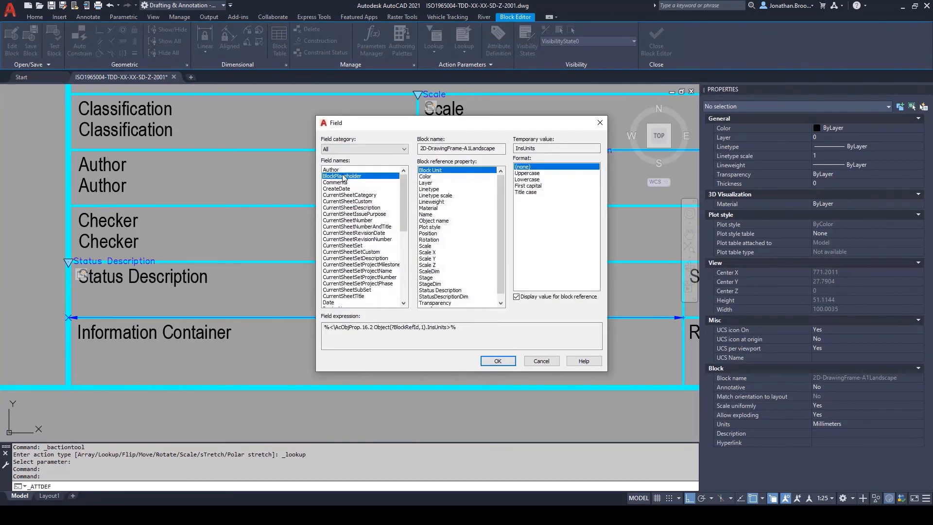
left_click(498, 361)
left_click(541, 237)
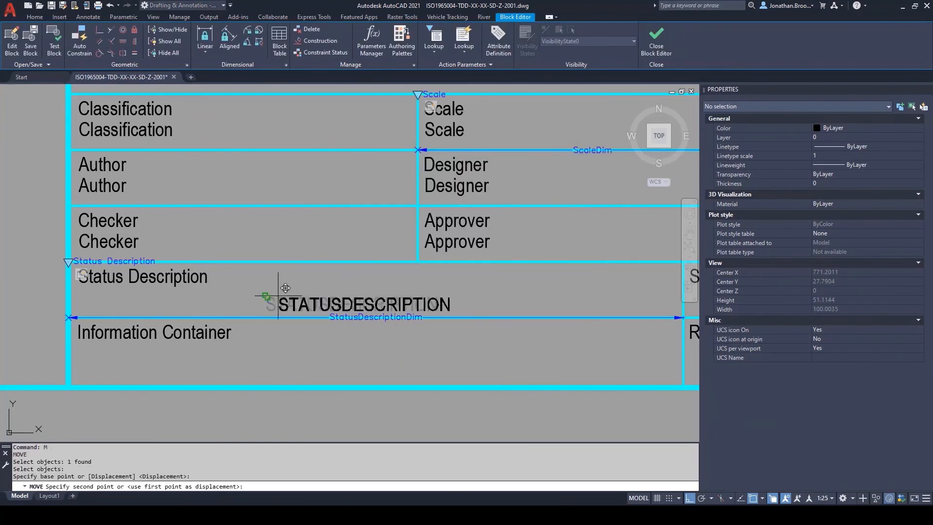
Step: Place the attribute 3 units below the start of the Status Description label and retype its tag in mixed case as StatusDescription
left_click(77, 272)
type("m p  3")
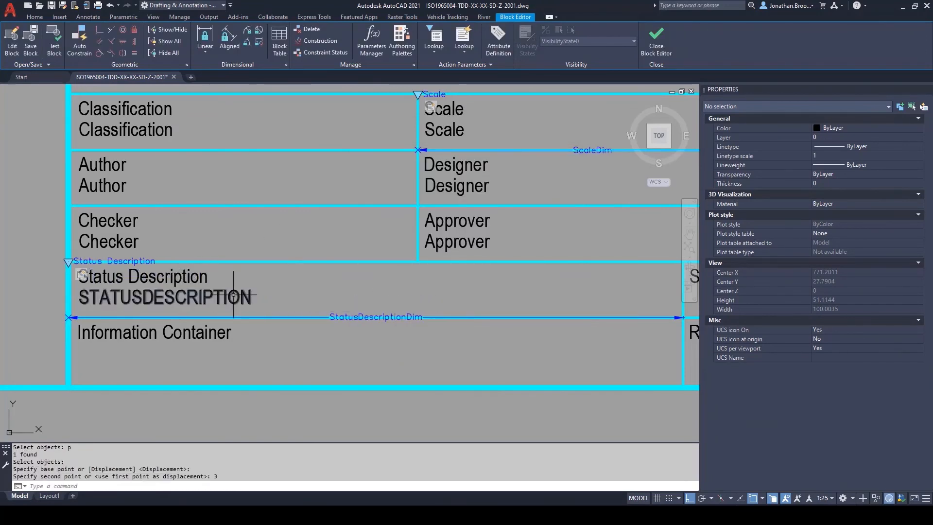
left_click(234, 297)
left_click(868, 234)
type("StatusDescription")
key("Escape")
Step: Add a lookup parameter with 0 grips at the upper-left corner of the Status cell
scroll(300, 290, "down", 2)
middle_click_drag(378, 287, 328, 289)
left_click(434, 40)
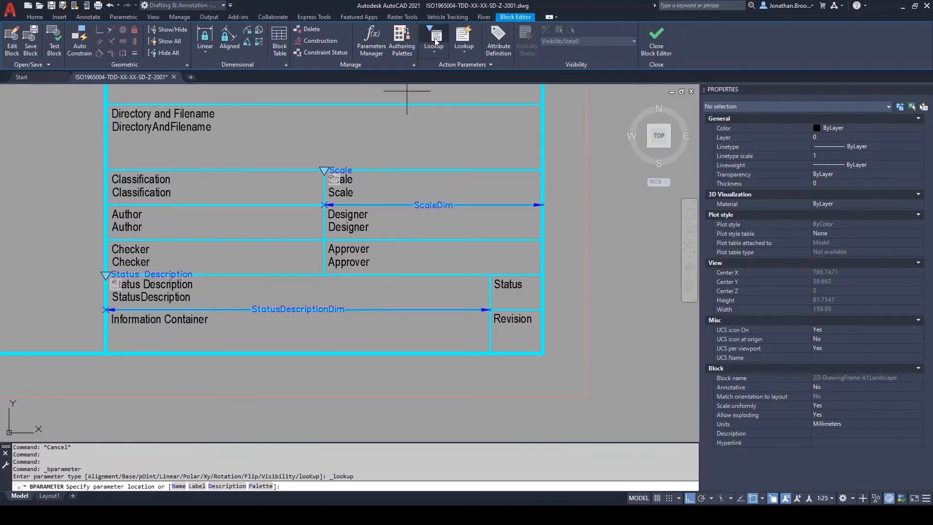
scroll(426, 281, "up", 2)
left_click(527, 268)
type("0")
key("Return")
Step: Rename the lookup parameter at the Status cell as Status Code
middle_click_drag(514, 268, 487, 264)
left_click(534, 264)
left_click(838, 232)
type("Stat")
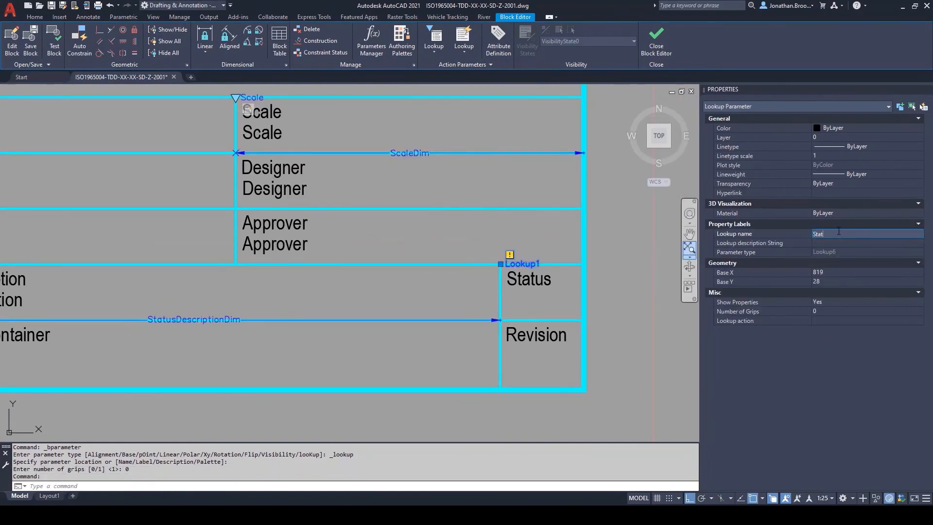
type("us Code")
key("Escape")
Step: Add a lookup action to the Status Code parameter with StatusDescriptionDim as its input property
left_click(464, 37)
scroll(528, 268, "up", 2)
left_click(526, 268)
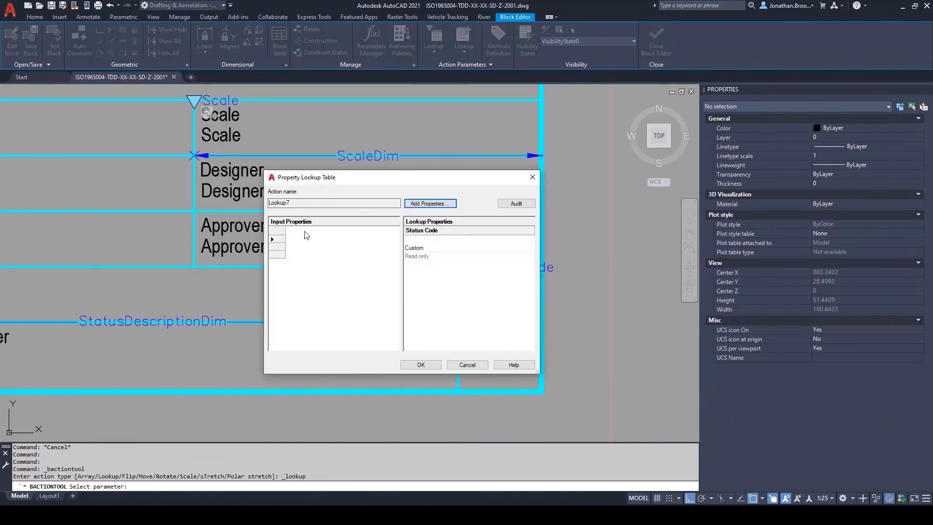
left_click(434, 203)
left_click(407, 209)
left_click(410, 346)
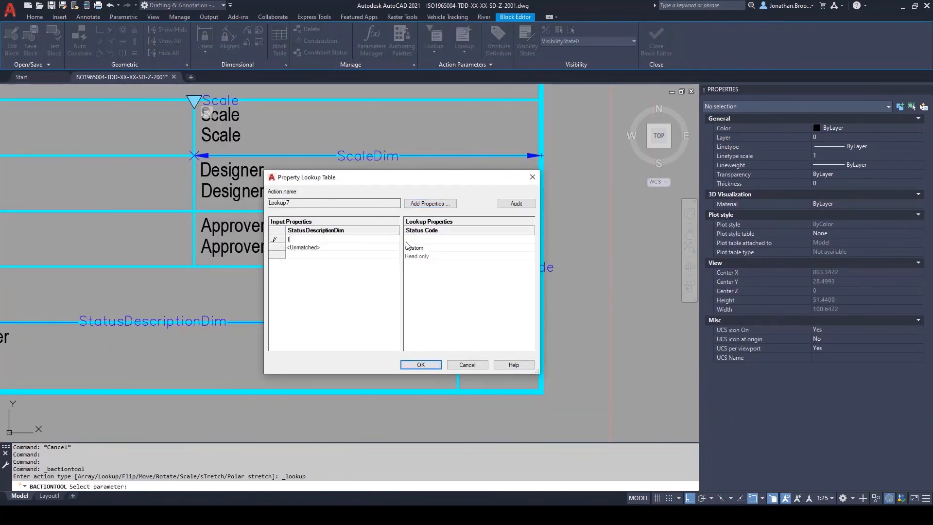
Step: Map StatusDescriptionDim values 1, 2 and 3 to S0, S1 and S2, with <Select> for unmatched values and reverse lookup allowed
left_click(333, 250)
type("2")
left_click(423, 250)
type("S1")
left_click(320, 257)
type("3")
left_click(428, 257)
type("S2")
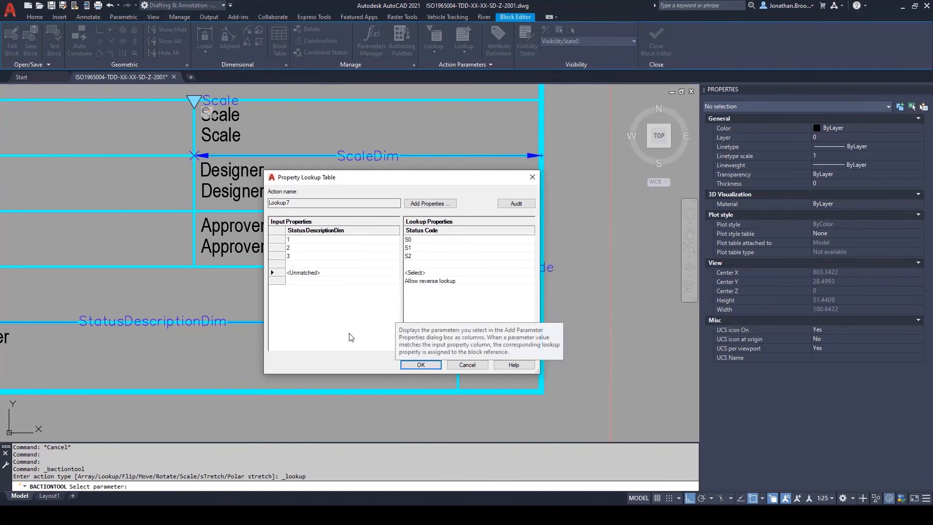
left_click(413, 365)
Step: Start an attribute definition with the tag StatusCode and a prompt beginning "The status code for the"
scroll(287, 343, "down", 4)
middle_click_drag(286, 343, 394, 334)
left_click(499, 41)
type("StatusCode")
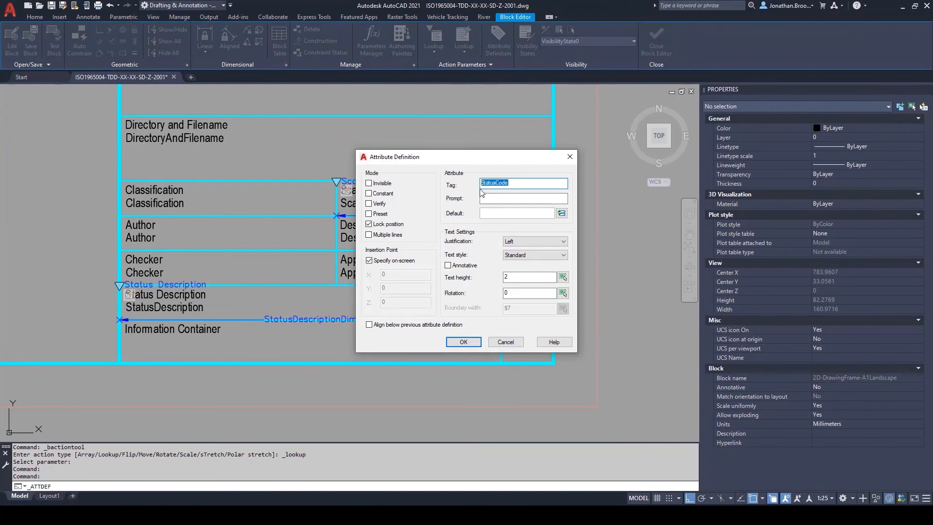
left_click(495, 199)
type("The status code for the curr")
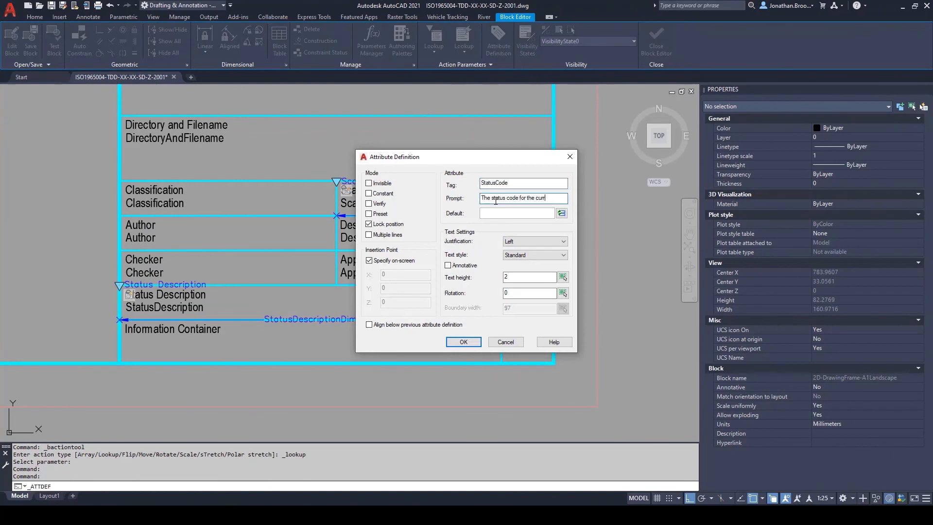
Step: Set the attribute's default to a BlockPlaceholder field for the Status Code lookup and accept the definition
left_click(562, 213)
left_click(456, 293)
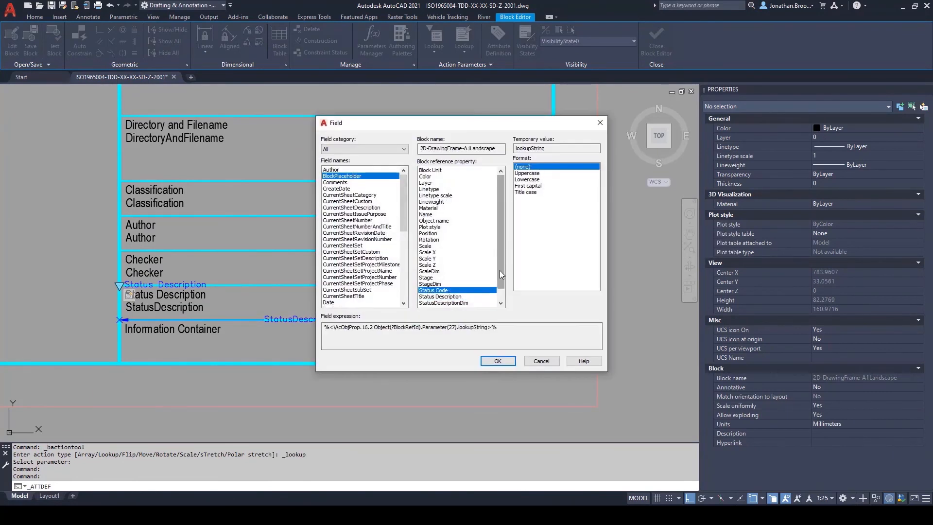
left_click(498, 364)
left_click(456, 341)
Step: Place the attribute 3 units below the start of the Status label and retype its tag in mixed case as StatusCode
scroll(432, 342, "up", 3)
left_click(398, 341)
type("m")
left_click(411, 347)
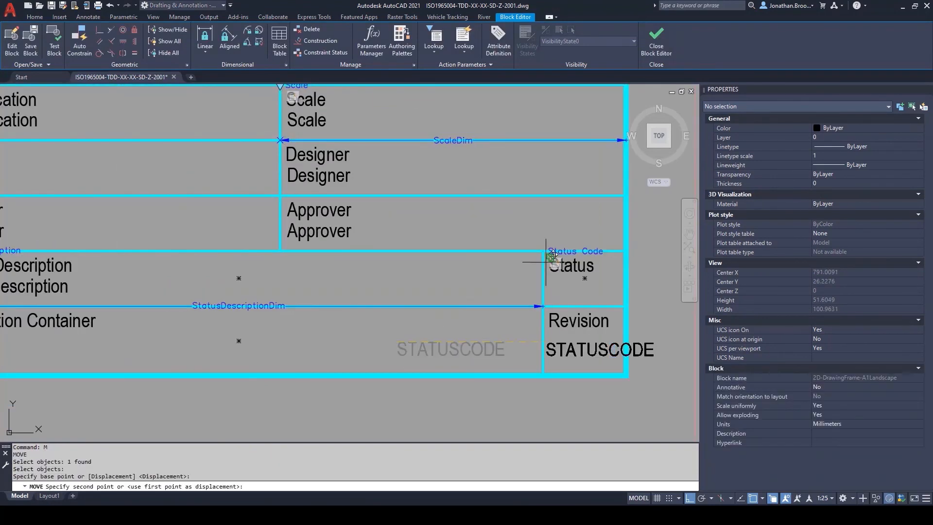
left_click(550, 258)
type("3")
left_click(627, 288)
scroll(327, 312, "down", 5)
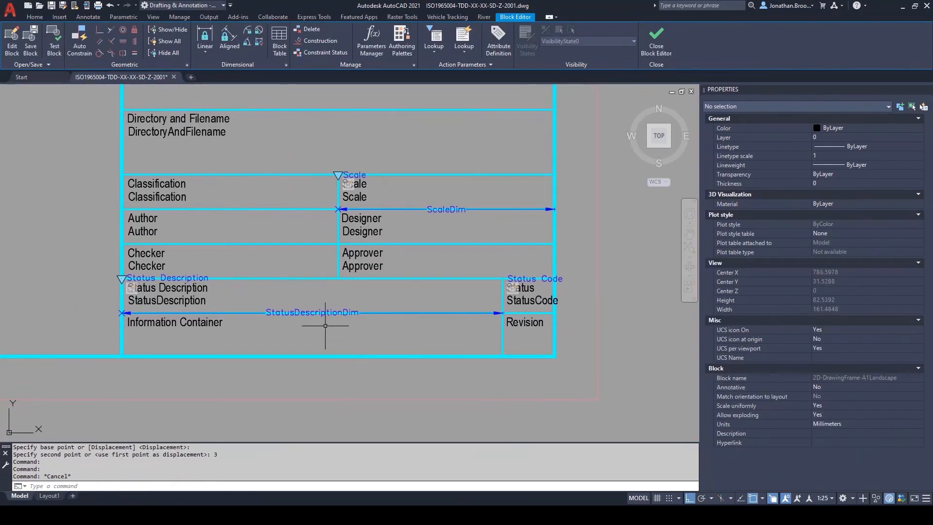
Step: Close the block editor and synchronise the attributes of the 2D-DrawingFrame-A1Landscape title block with ATTSYNC
left_click(656, 44)
left_click(417, 243)
type("attsync")
key("Return")
key("Return")
left_click(464, 265)
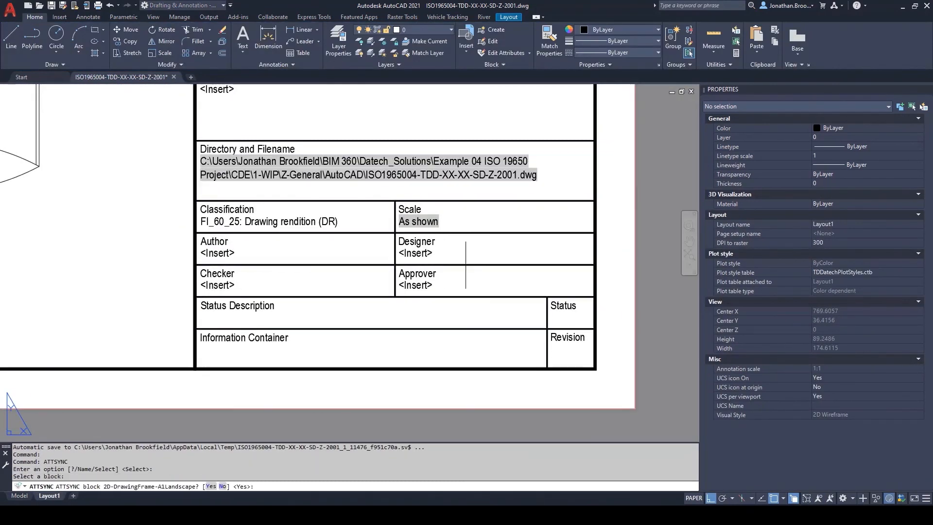
key("Return")
Step: Set the title block's Status Description to "Work in progress: Initial status" and regenerate the layout
left_click(223, 319)
middle_click_drag(347, 313, 339, 299)
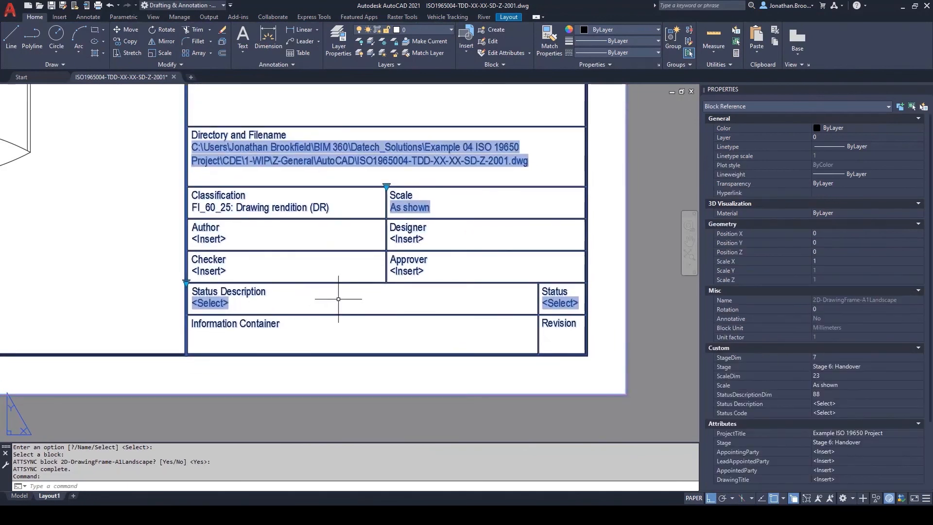
left_click(186, 282)
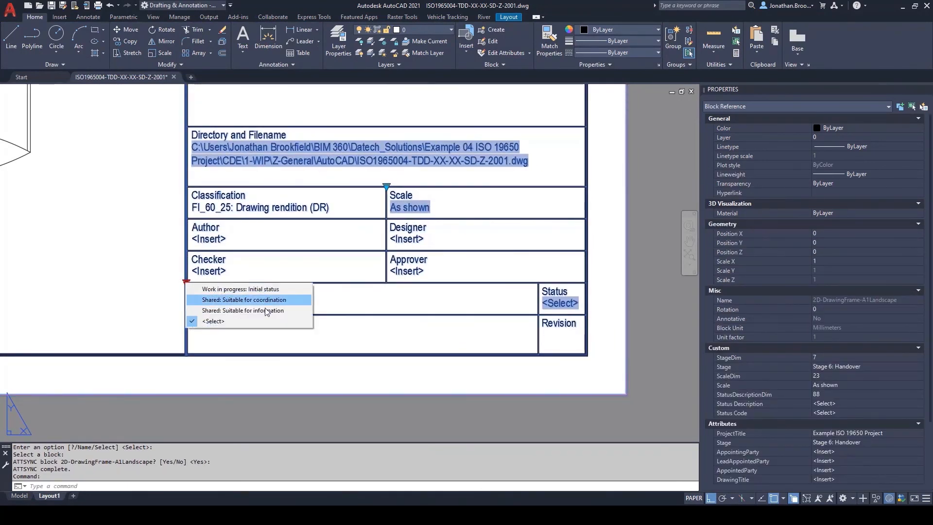
left_click(246, 290)
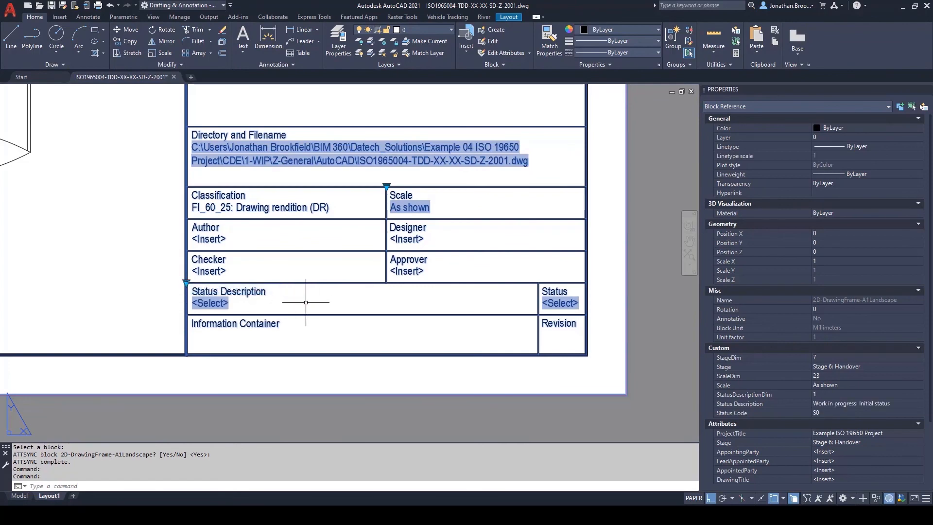
key("Escape")
type("RE")
key("Return")
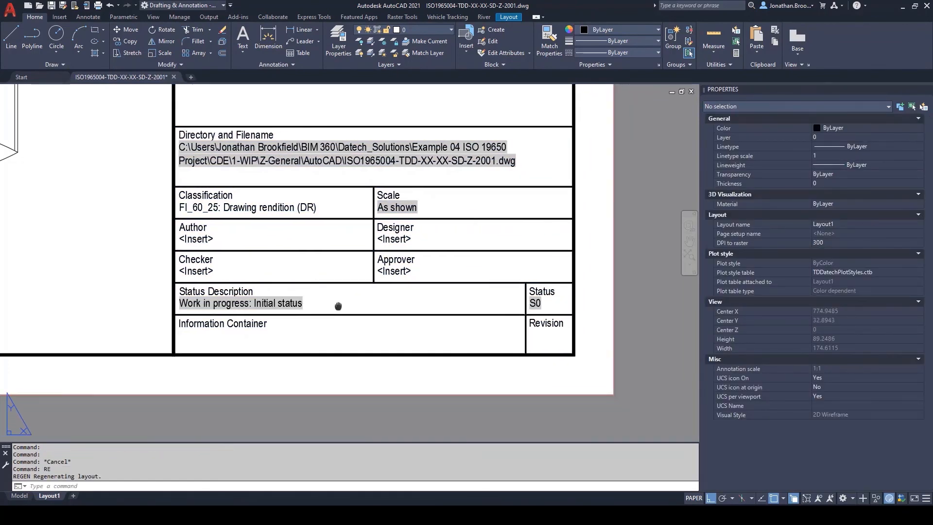
Step: Set the title block's Status Description to "Shared: Suitable for coordination" and regenerate the layout
left_click(286, 304)
left_click(174, 282)
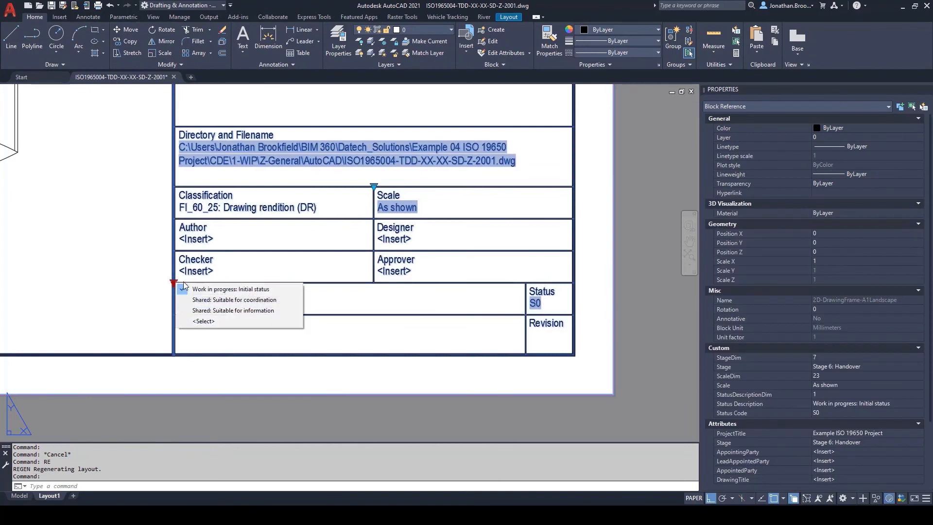
left_click(207, 300)
key("Escape")
key("Escape")
type("RE")
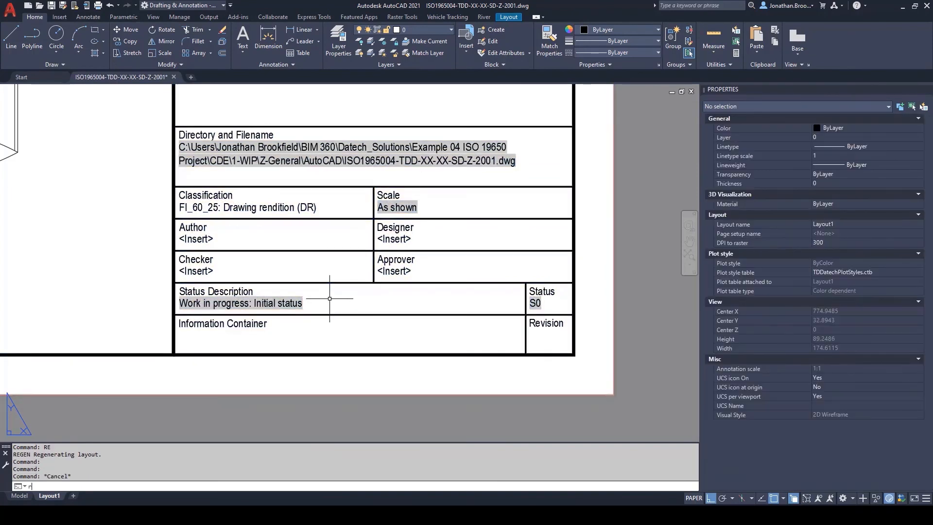
key("Return")
Step: Set the title block's Status Description to "Shared: Suitable for information" and regenerate the layout
left_click(298, 302)
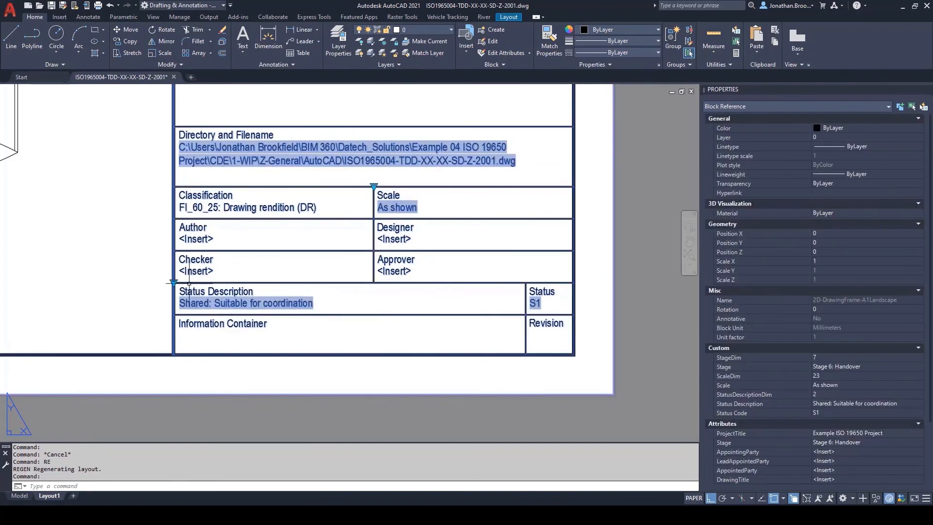
left_click(173, 282)
left_click(301, 312)
key("Escape")
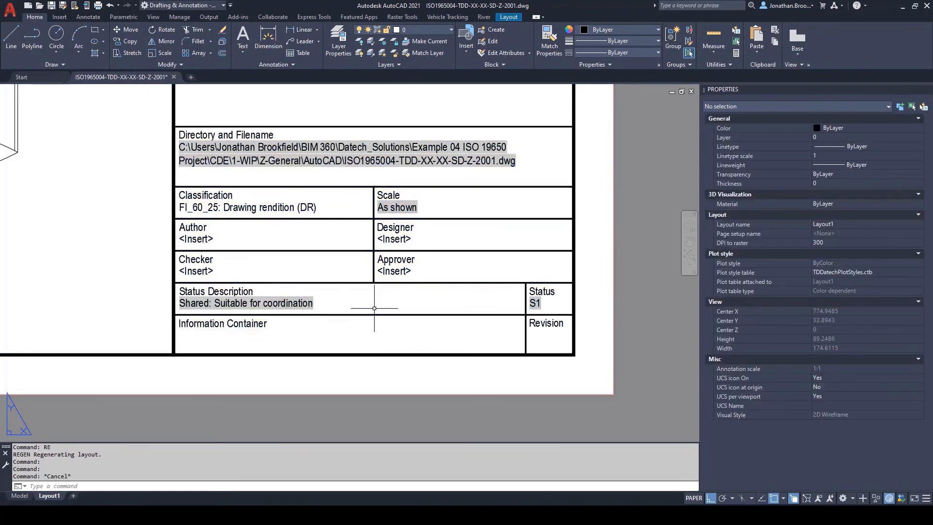
type("re")
key("Return")
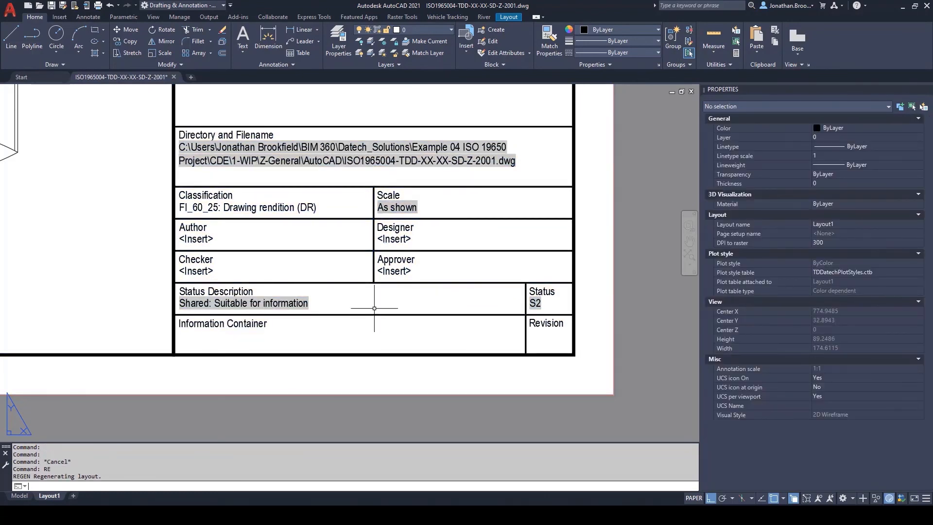